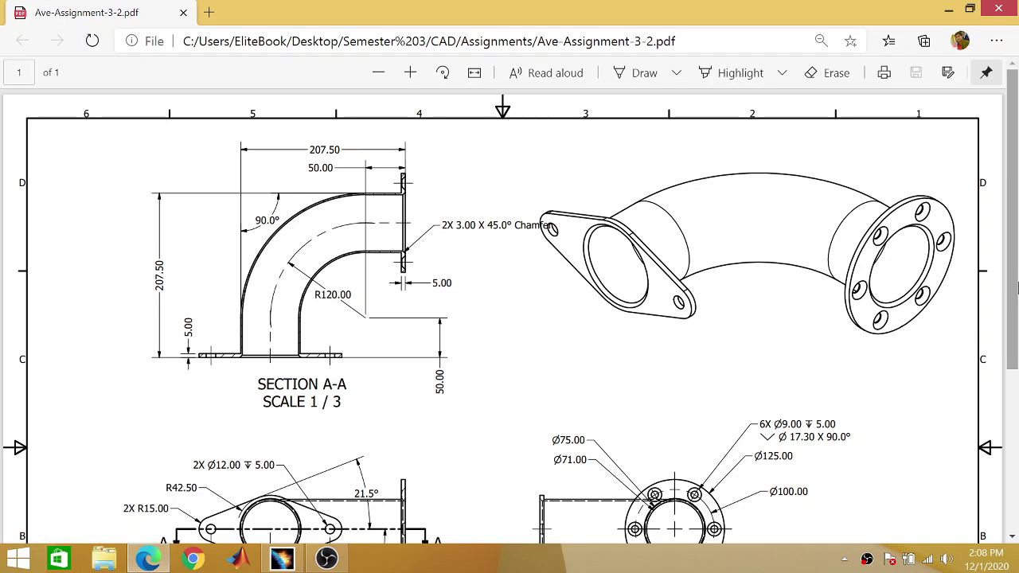
Read the section and flange views of the Ave-Assignment-3-2 drawing, then minimize Edge.
{"action": "left_click_drag", "start_coordinate": [1009, 335], "coordinate": [1013, 374]}
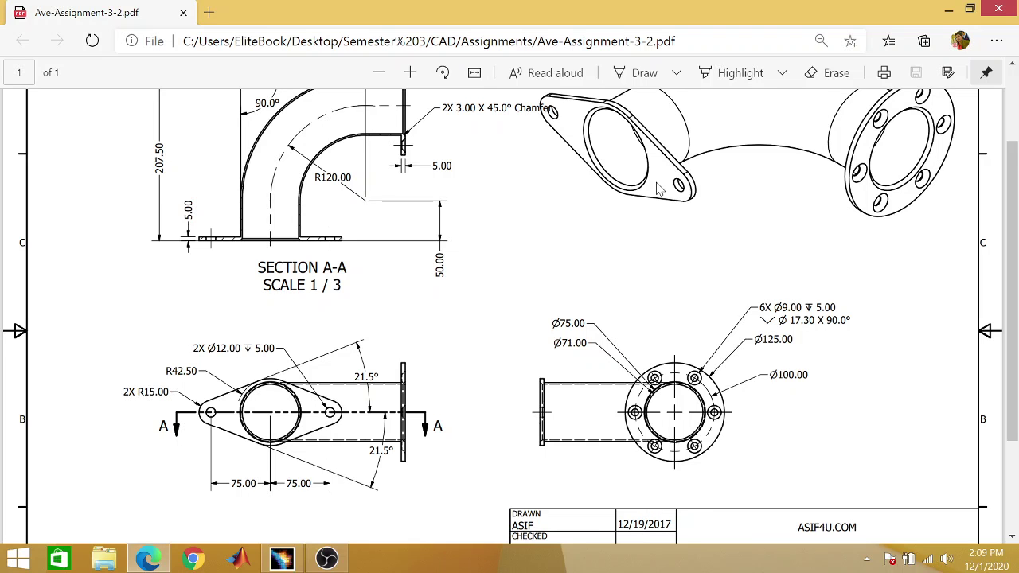
{"action": "left_click", "coordinate": [956, 12]}
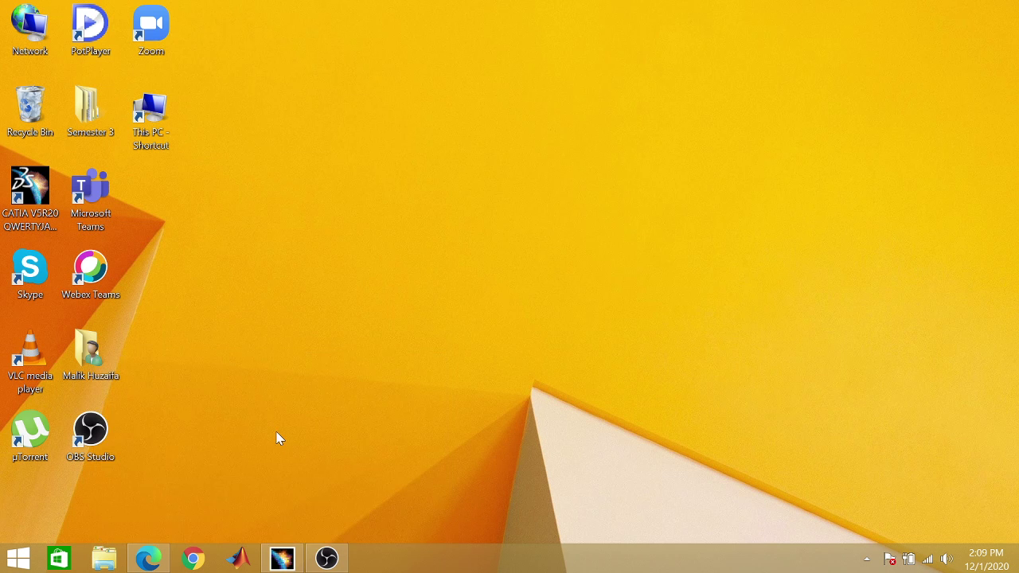
{"action": "left_click", "coordinate": [282, 559]}
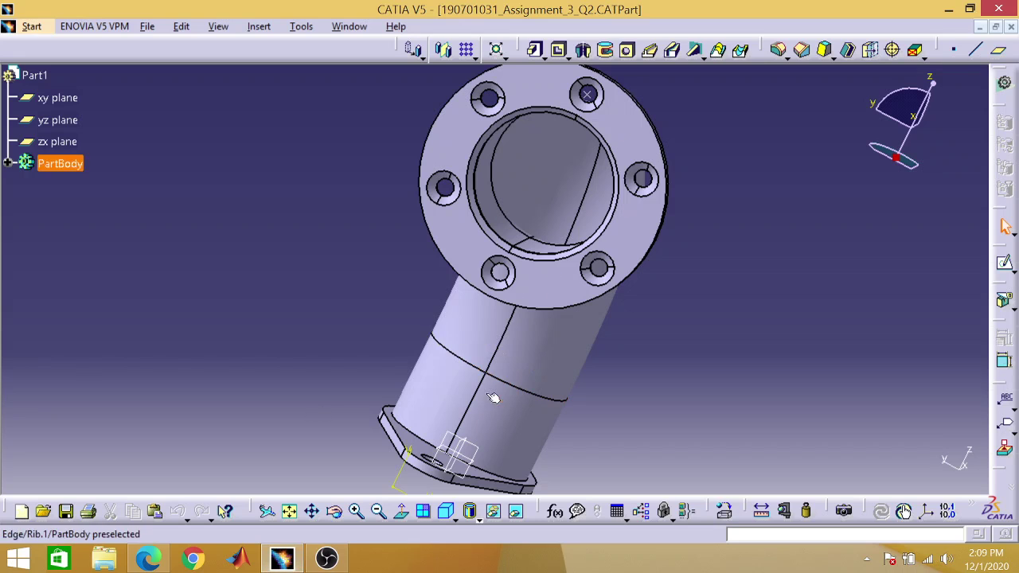
{"action": "left_click", "coordinate": [334, 510]}
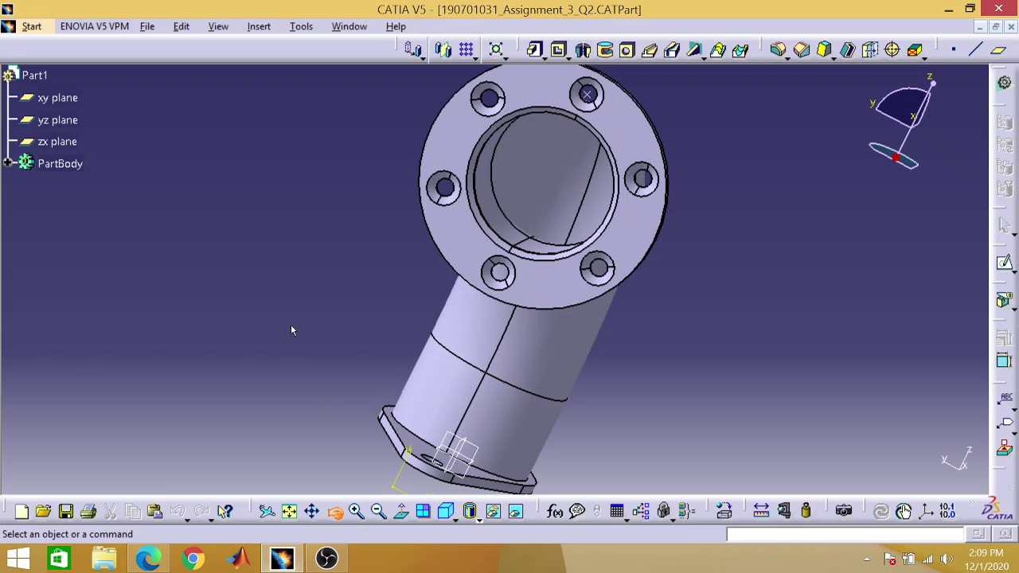
{"action": "left_click_drag", "start_coordinate": [291, 326], "coordinate": [353, 246]}
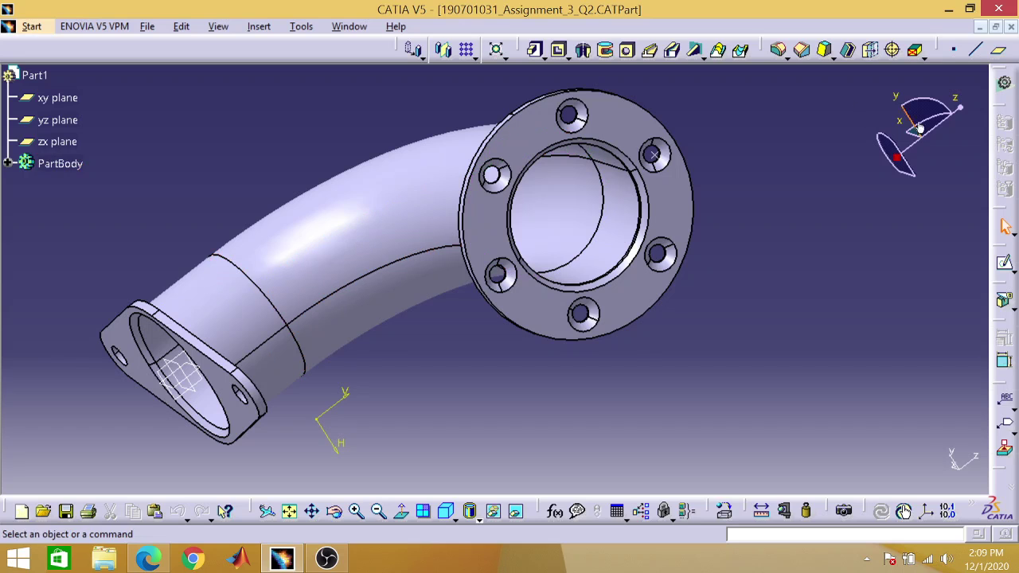
{"action": "key", "text": "ctrl+F4"}
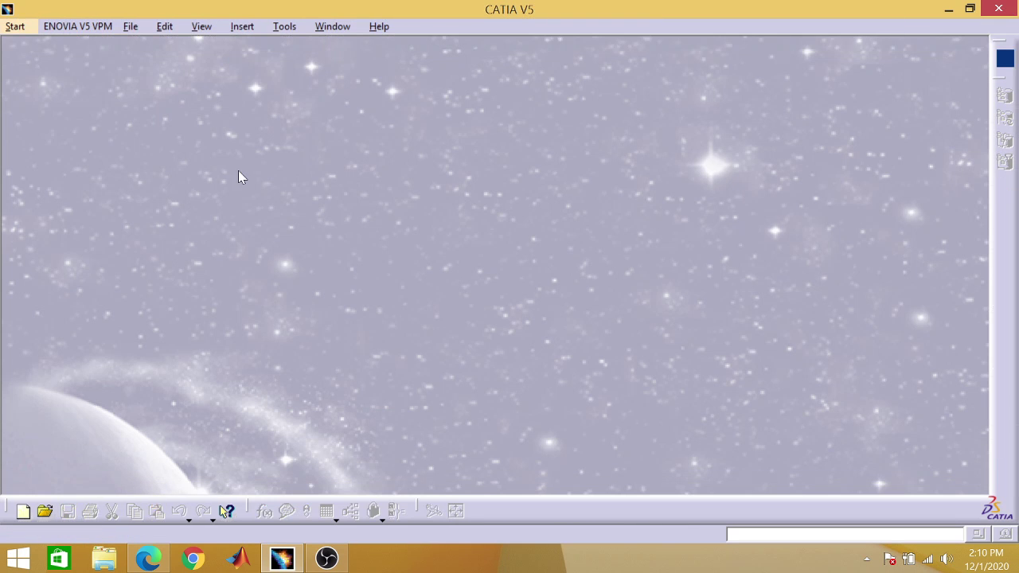
Create a new Part Design part named Part1 and start a sketch on the xy plane.
{"action": "left_click", "coordinate": [15, 27]}
{"action": "mouse_move", "coordinate": [38, 68]}
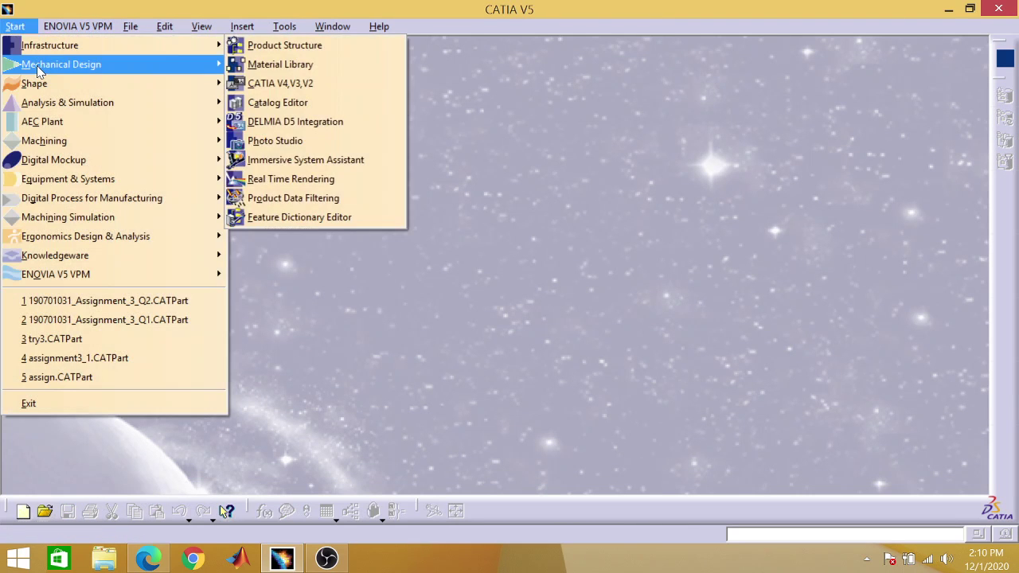
{"action": "left_click", "coordinate": [245, 68]}
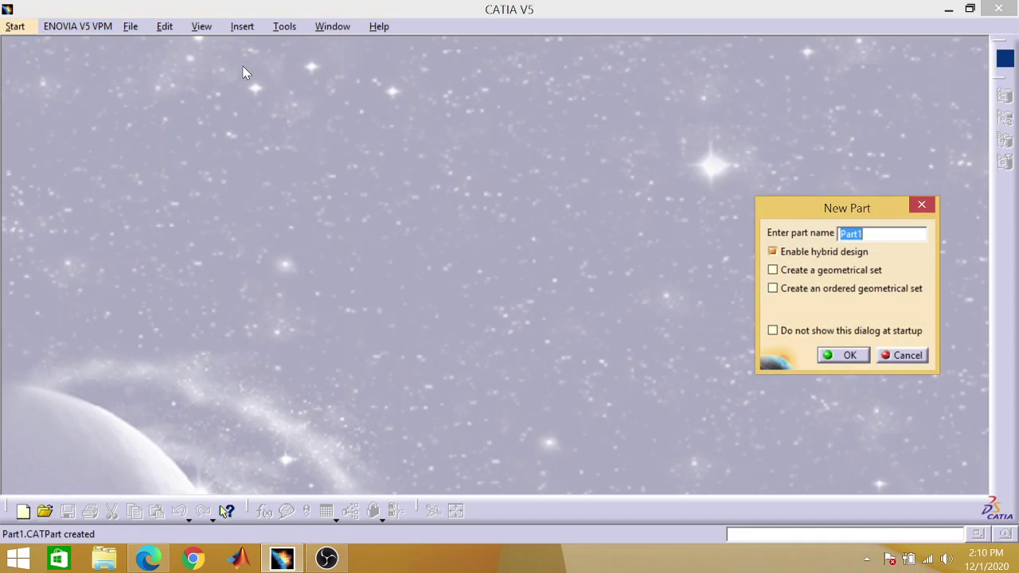
{"action": "left_click", "coordinate": [830, 355]}
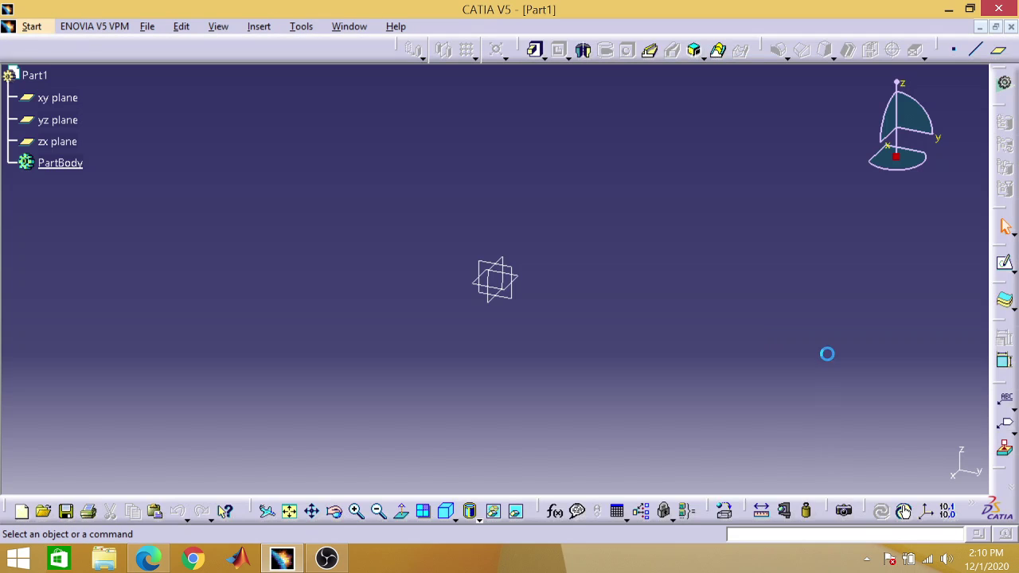
{"action": "left_click", "coordinate": [67, 97]}
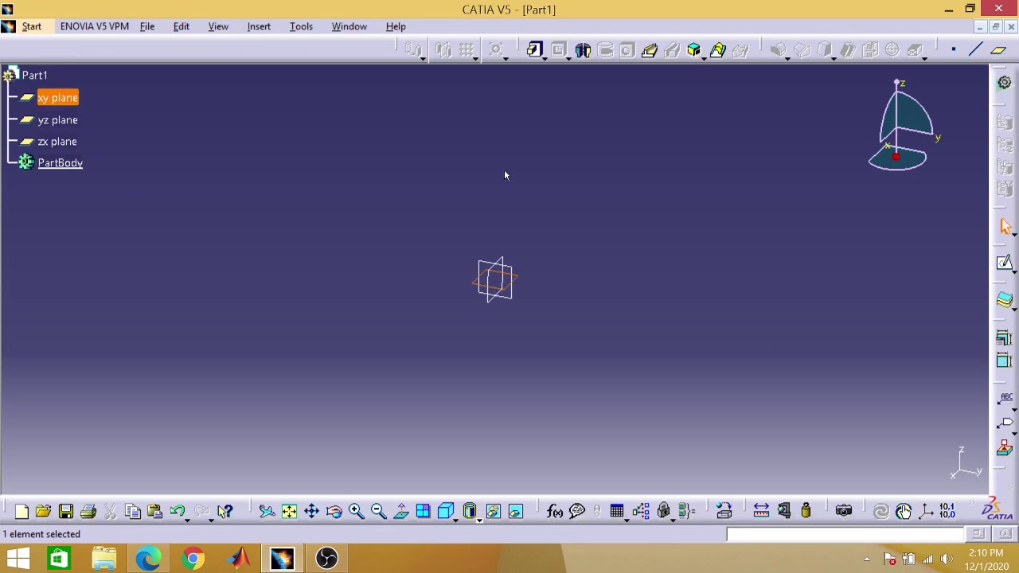
{"action": "left_click", "coordinate": [1005, 262]}
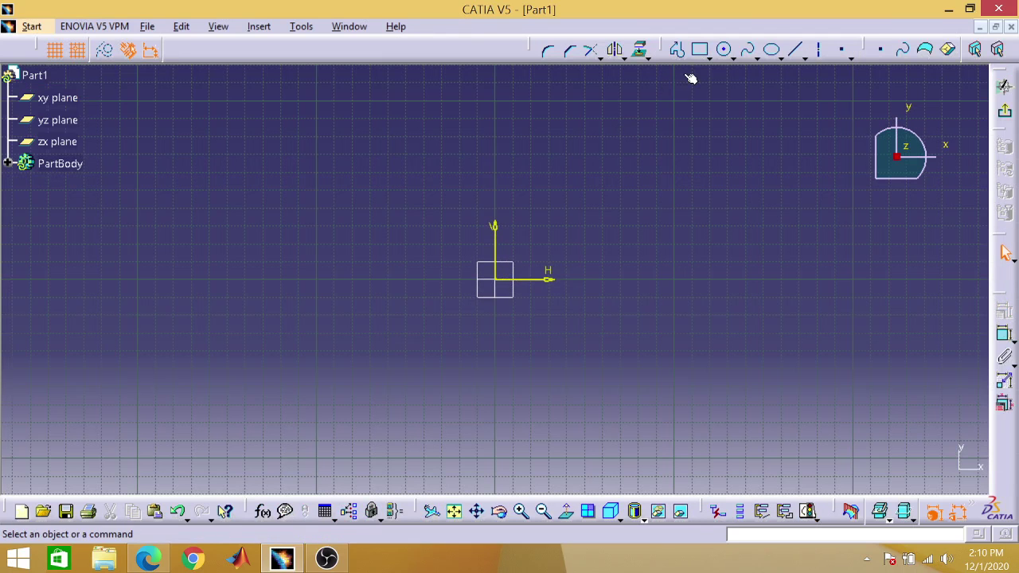
Draw a circle centred on the origin and constrain its diameter to 85 mm.
{"action": "left_click", "coordinate": [724, 49]}
{"action": "left_click", "coordinate": [496, 284]}
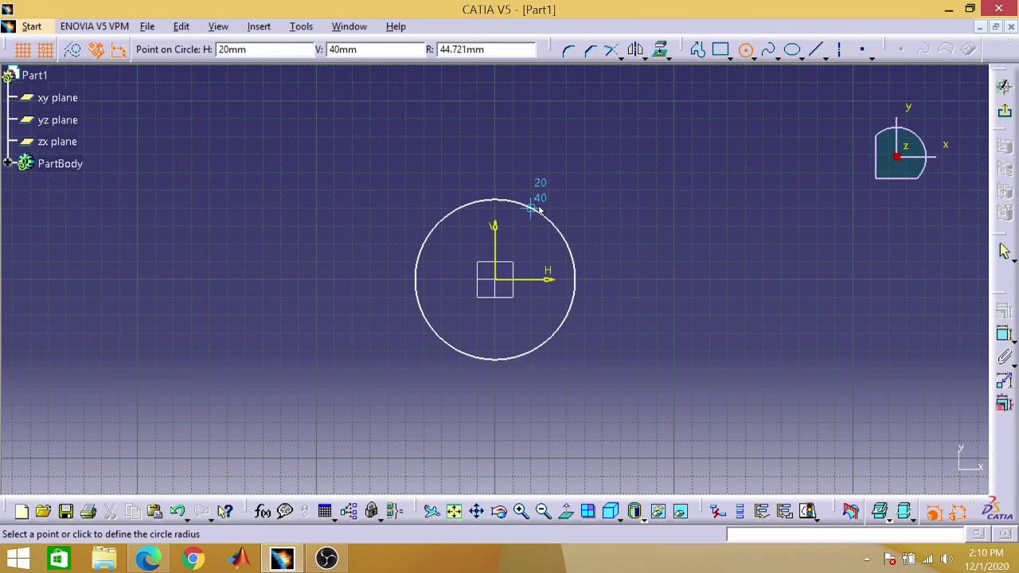
{"action": "left_click", "coordinate": [539, 210]}
{"action": "left_click", "coordinate": [1005, 335]}
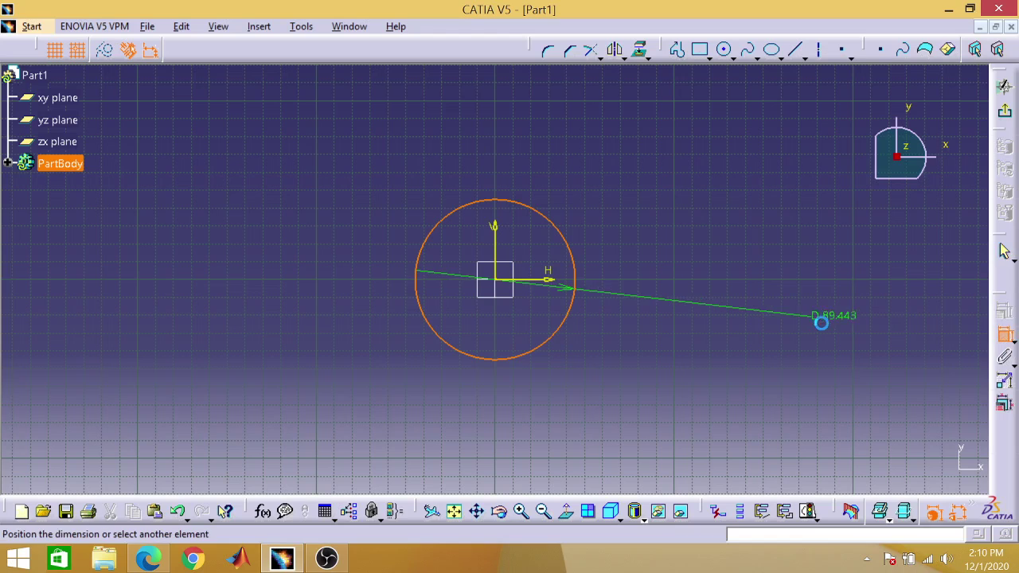
{"action": "left_click", "coordinate": [814, 327]}
{"action": "double_click", "coordinate": [817, 332]}
{"action": "key", "text": "BackSpace"}
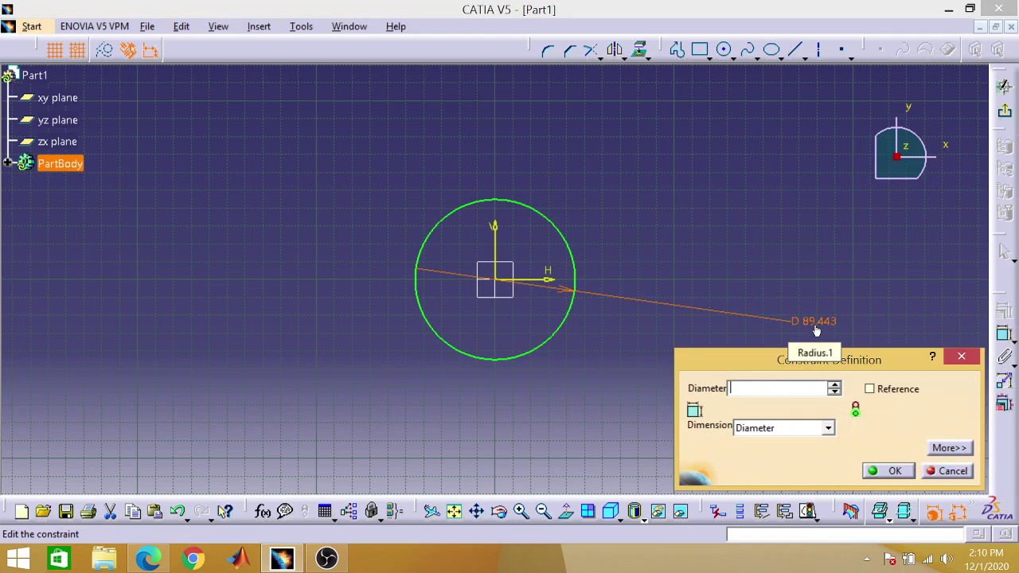
{"action": "type", "text": "85"}
{"action": "key", "text": "Return"}
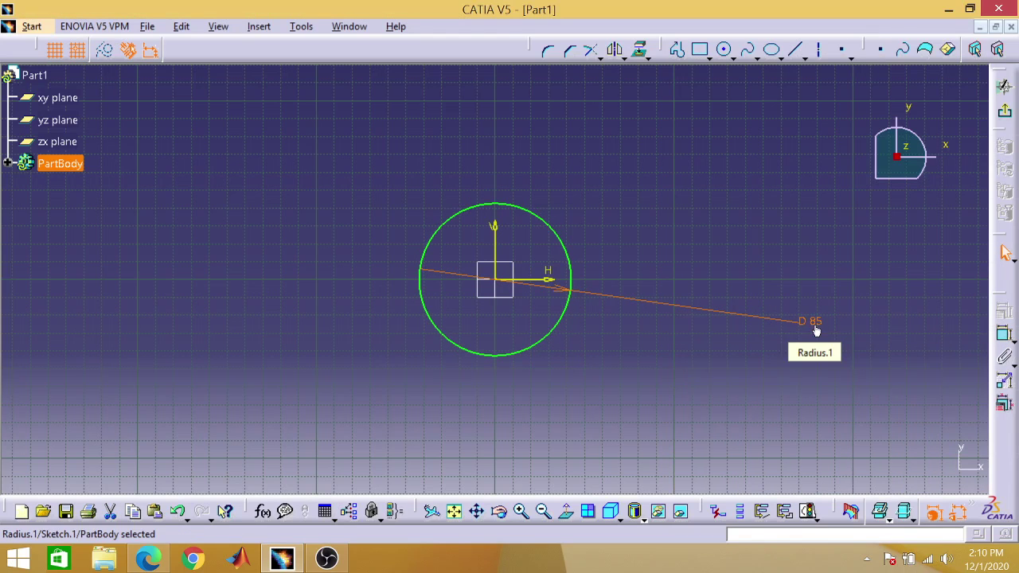
{"action": "left_click", "coordinate": [759, 381]}
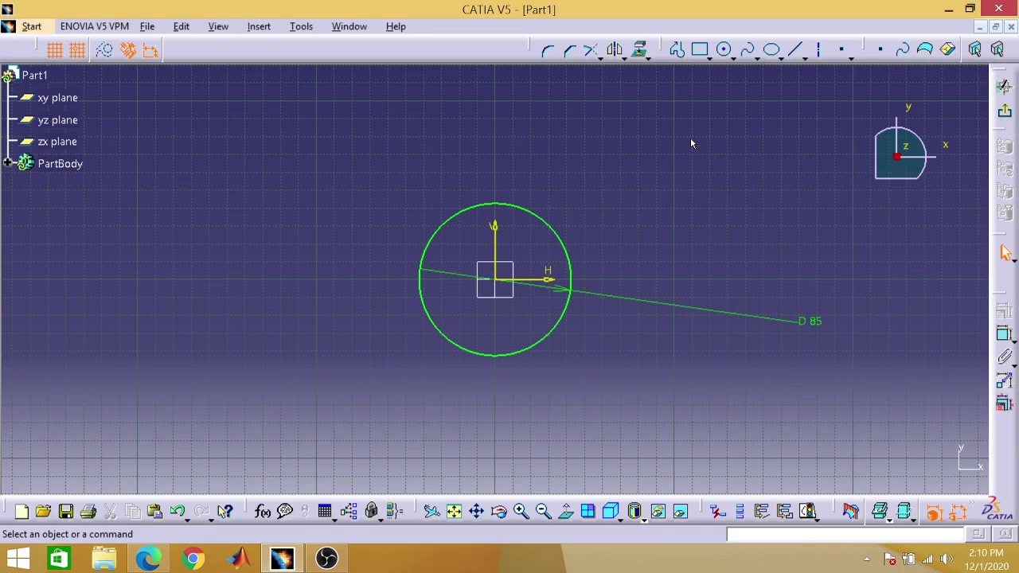
Draw a second circle right of the origin and set its diameter to 30 mm.
{"action": "left_click", "coordinate": [727, 51]}
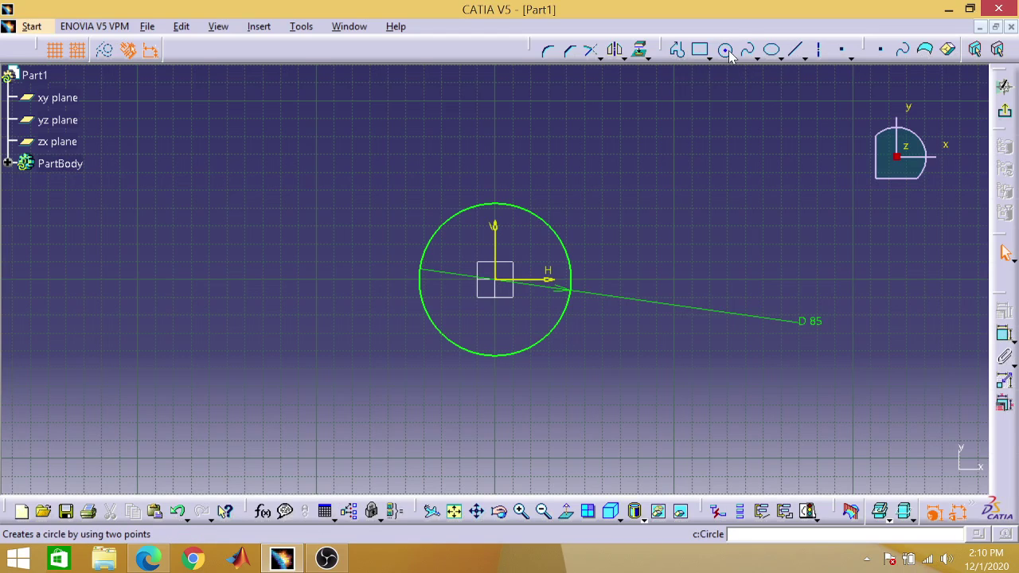
{"action": "left_click", "coordinate": [656, 279]}
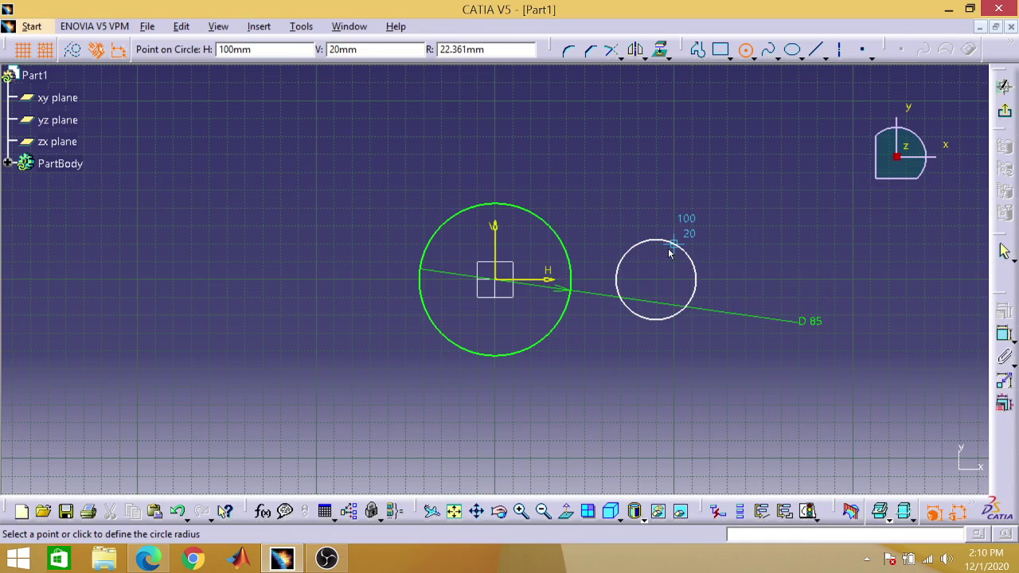
{"action": "left_click", "coordinate": [669, 247]}
{"action": "left_click", "coordinate": [1004, 335]}
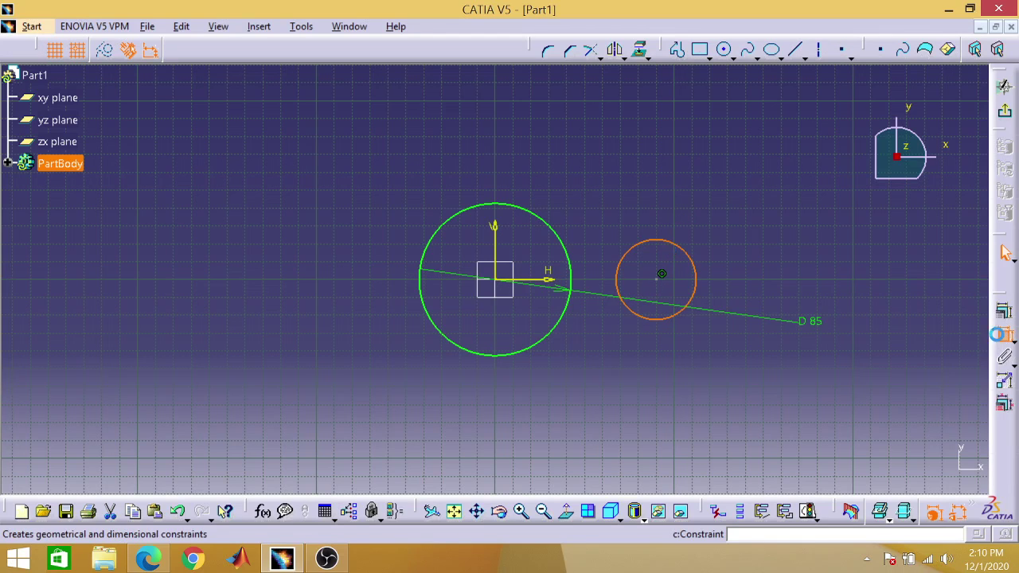
{"action": "left_click", "coordinate": [683, 306]}
{"action": "left_click", "coordinate": [702, 416]}
{"action": "double_click", "coordinate": [698, 412]}
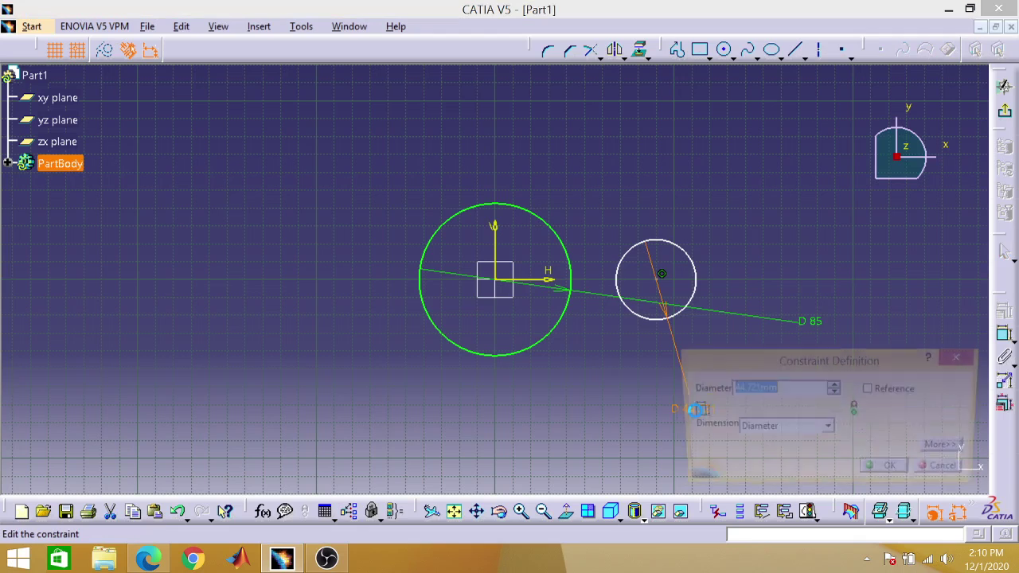
{"action": "key", "text": "BackSpace"}
{"action": "type", "text": "30"}
{"action": "key", "text": "Return"}
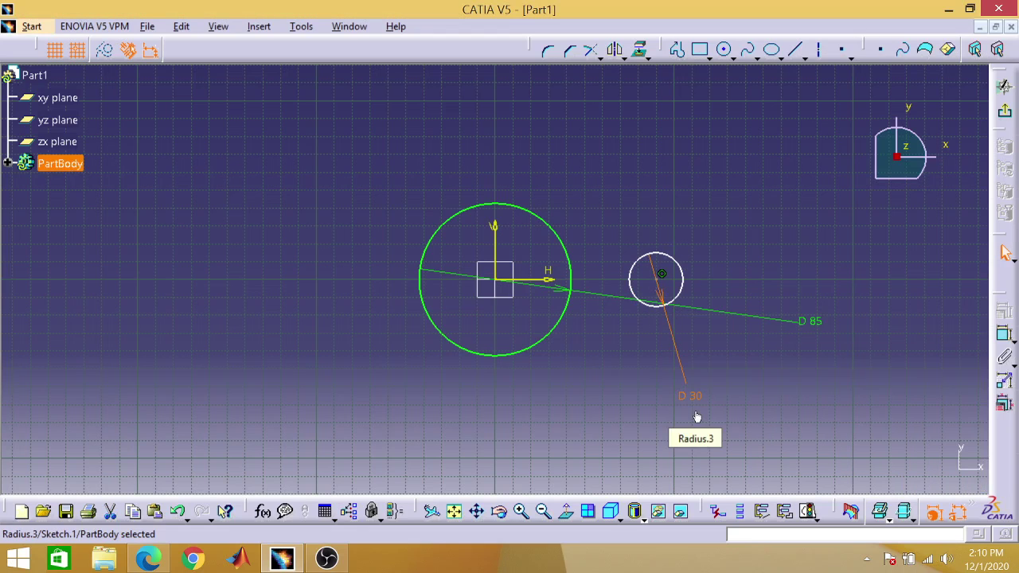
{"action": "left_click", "coordinate": [592, 360]}
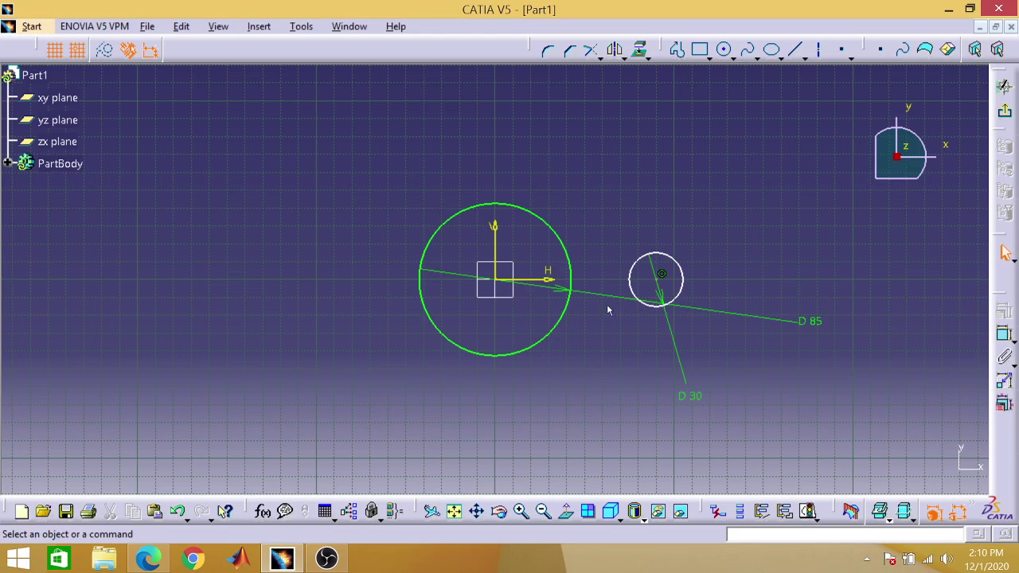
Dimension the small circle's centre 75 mm from the vertical axis.
{"action": "left_click", "coordinate": [660, 278]}
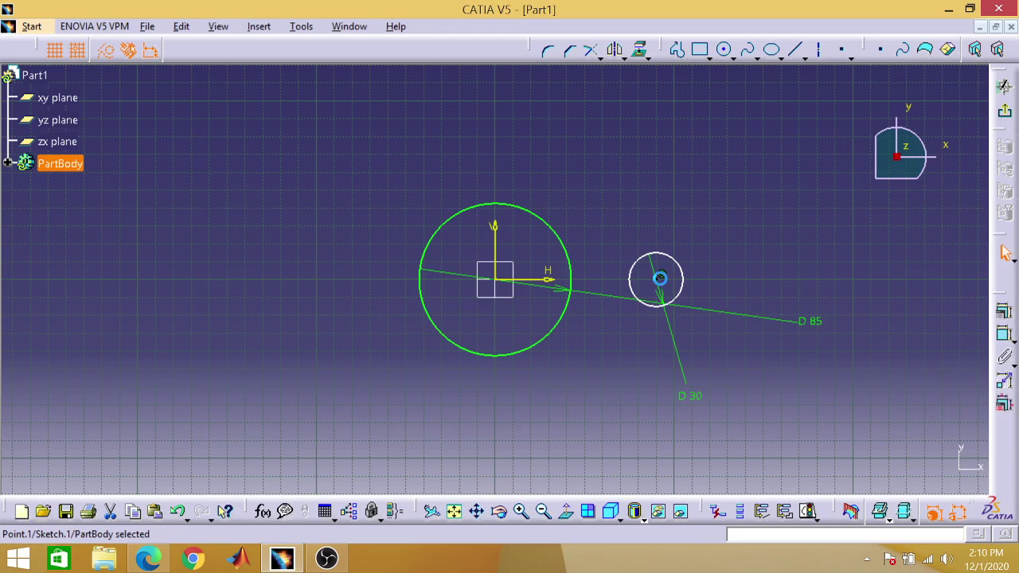
{"action": "left_click", "coordinate": [1002, 334]}
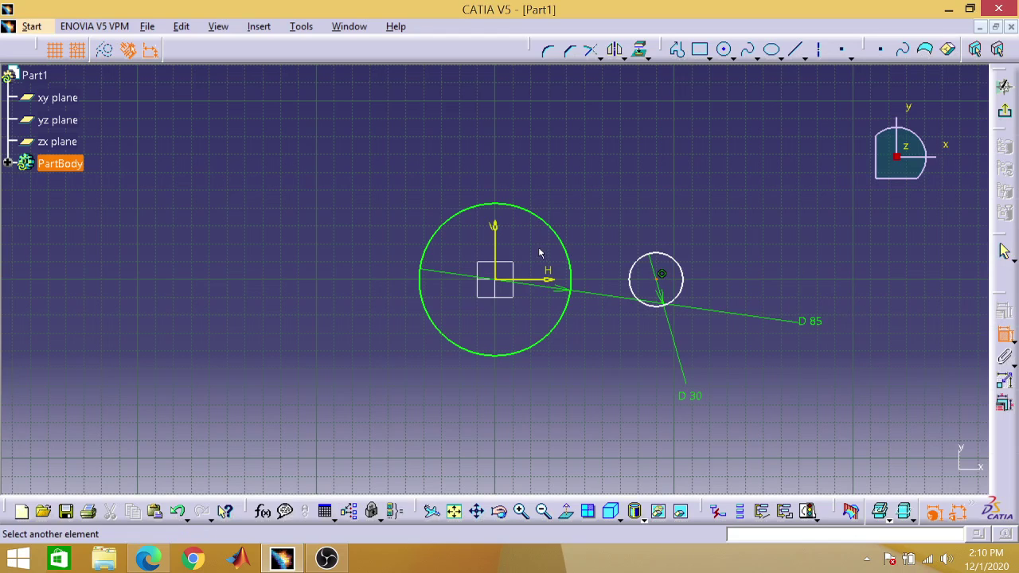
{"action": "left_click", "coordinate": [495, 254]}
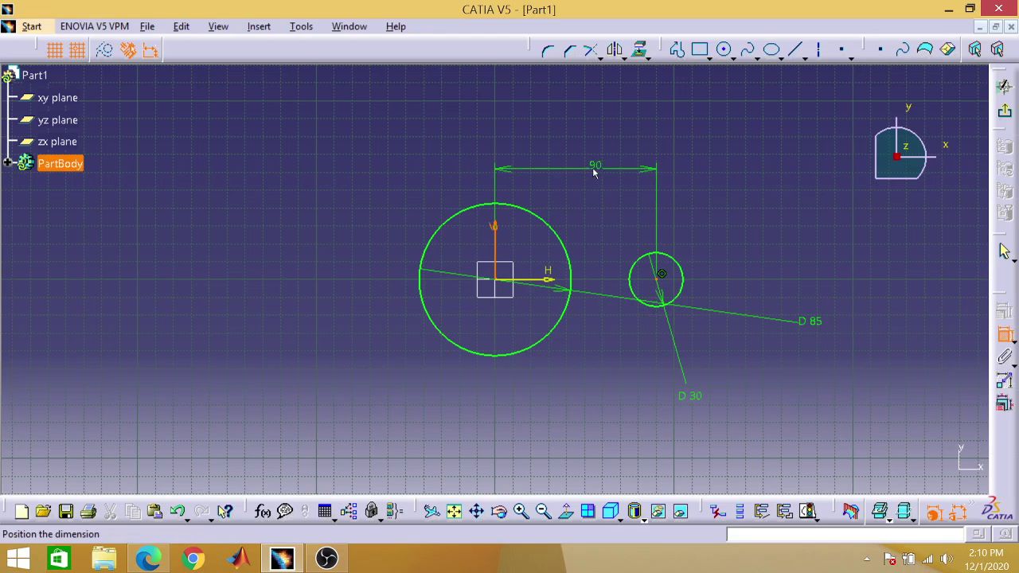
{"action": "left_click", "coordinate": [592, 169]}
{"action": "double_click", "coordinate": [592, 168]}
{"action": "key", "text": "BackSpace"}
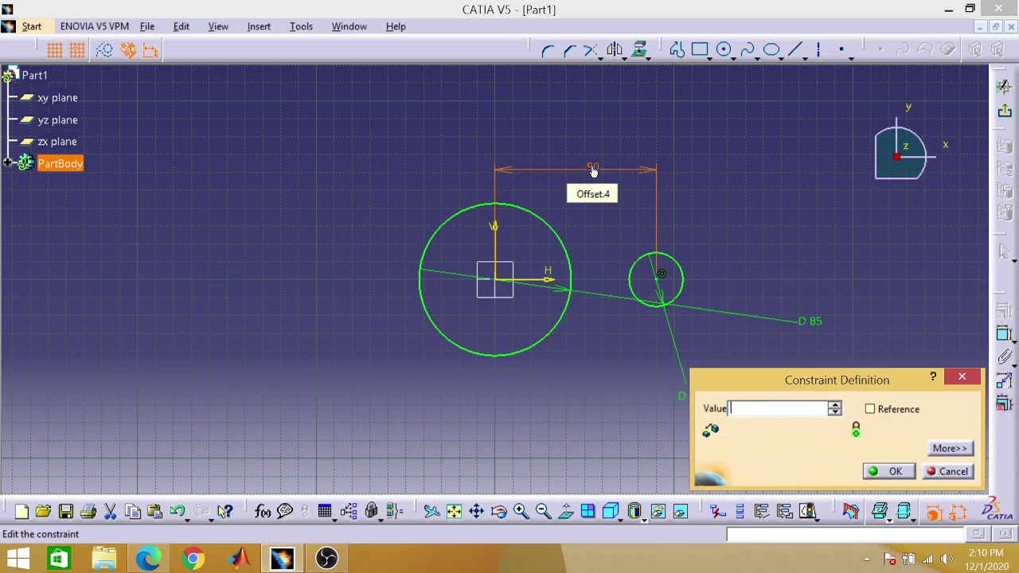
{"action": "type", "text": "75"}
{"action": "key", "text": "Return"}
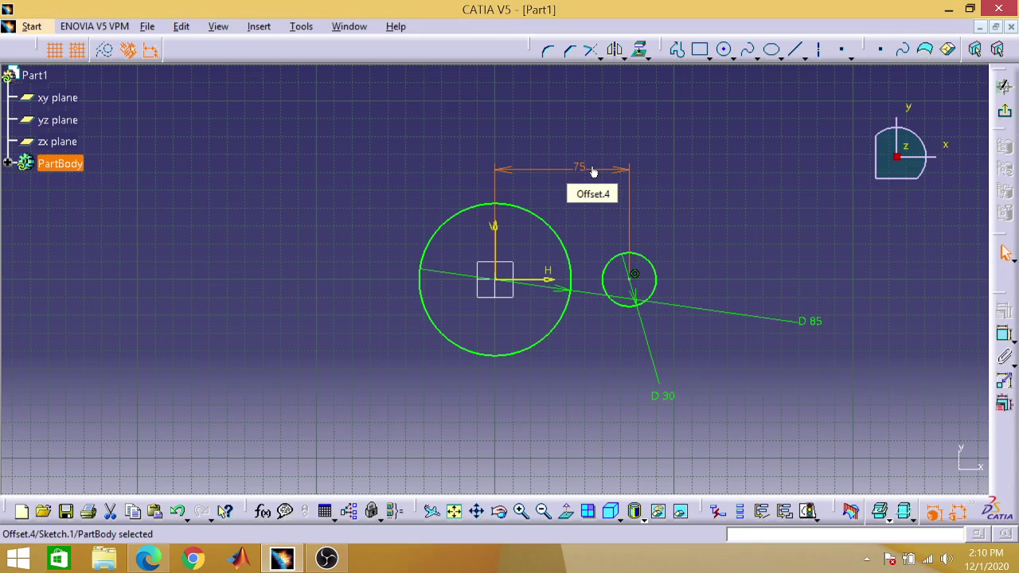
{"action": "left_click", "coordinate": [682, 180]}
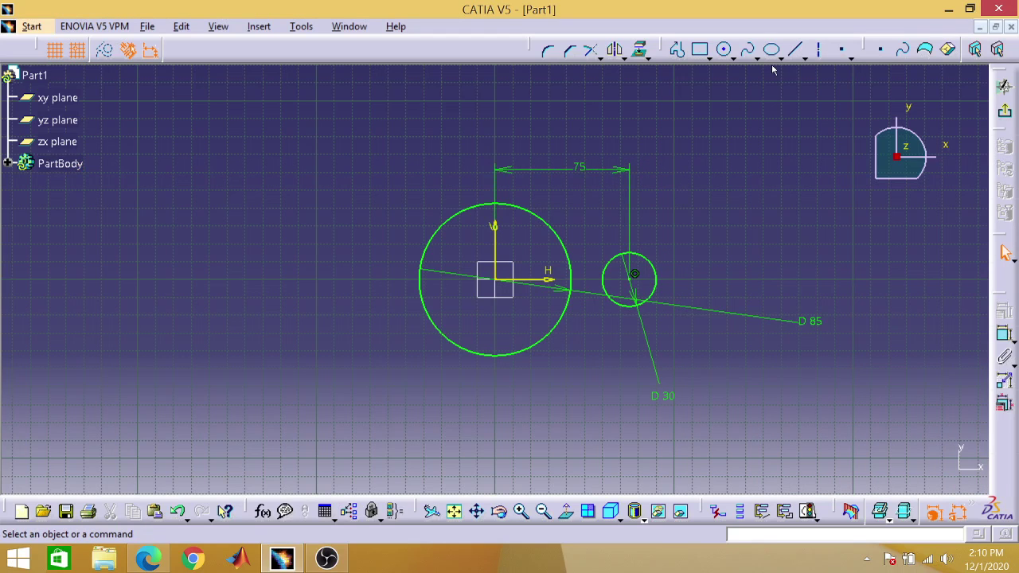
Draw upper and lower bi-tangent lines between the big circle and the right small circle.
{"action": "left_click", "coordinate": [804, 57]}
{"action": "left_click_drag", "start_coordinate": [802, 65], "coordinate": [809, 72]}
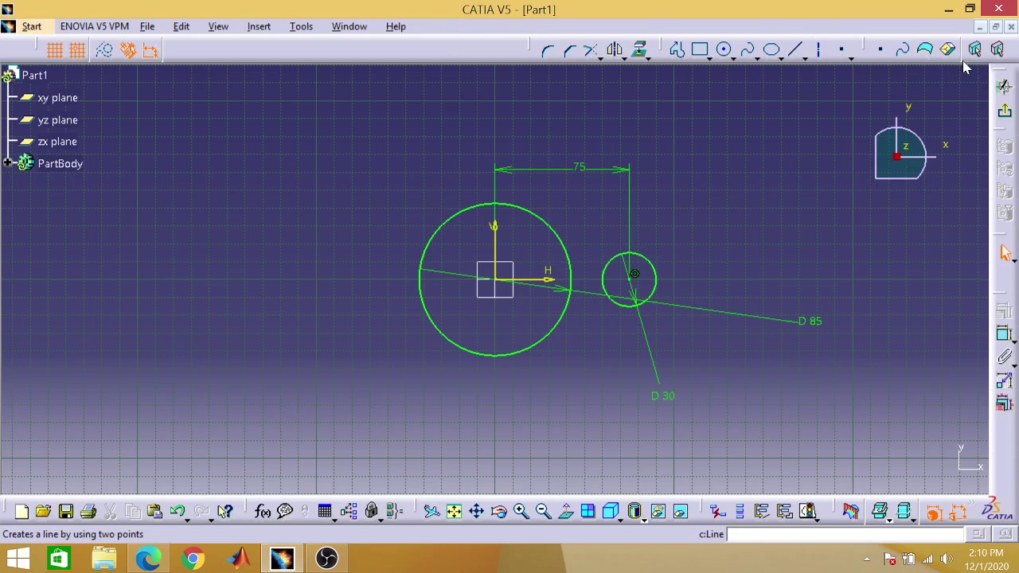
{"action": "left_click", "coordinate": [976, 54]}
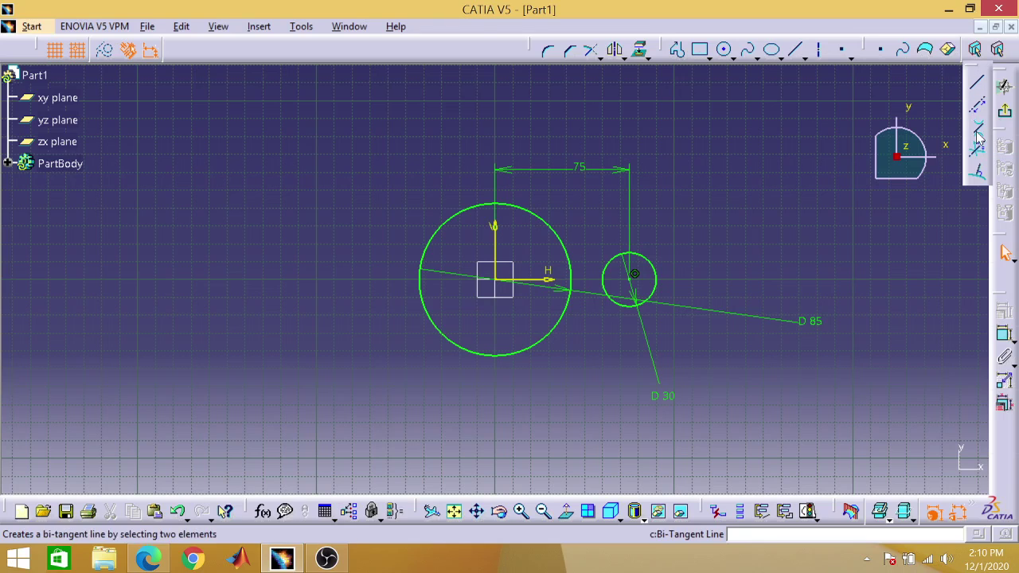
{"action": "left_click", "coordinate": [976, 132]}
{"action": "left_click", "coordinate": [976, 132]}
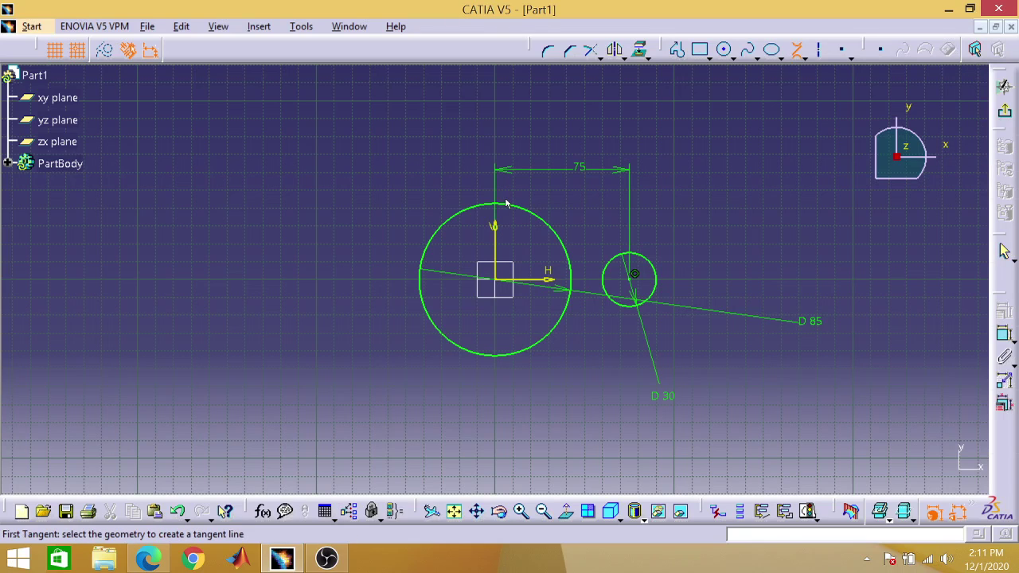
{"action": "left_click", "coordinate": [507, 205]}
{"action": "left_click", "coordinate": [638, 255]}
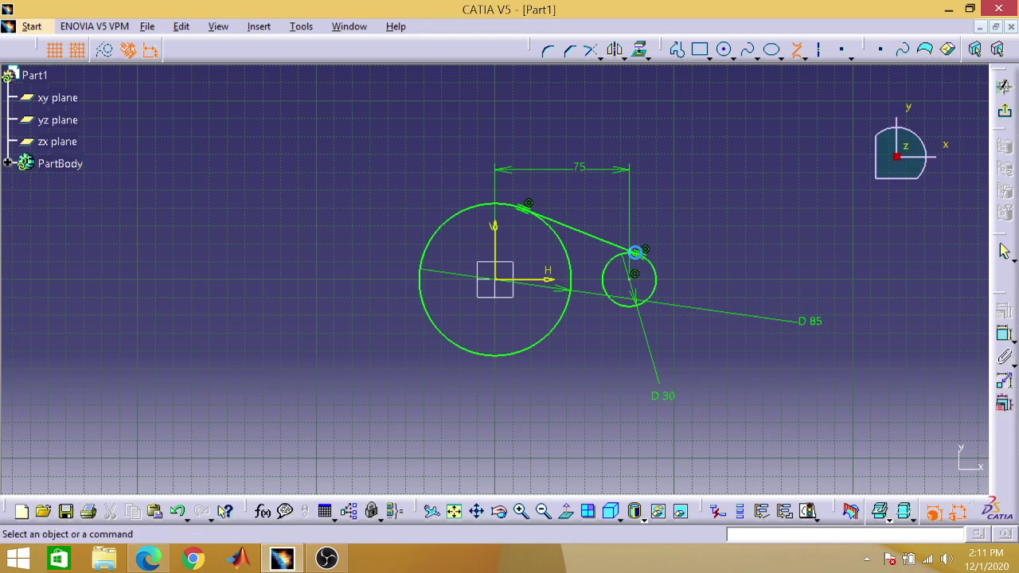
{"action": "left_click", "coordinate": [541, 349]}
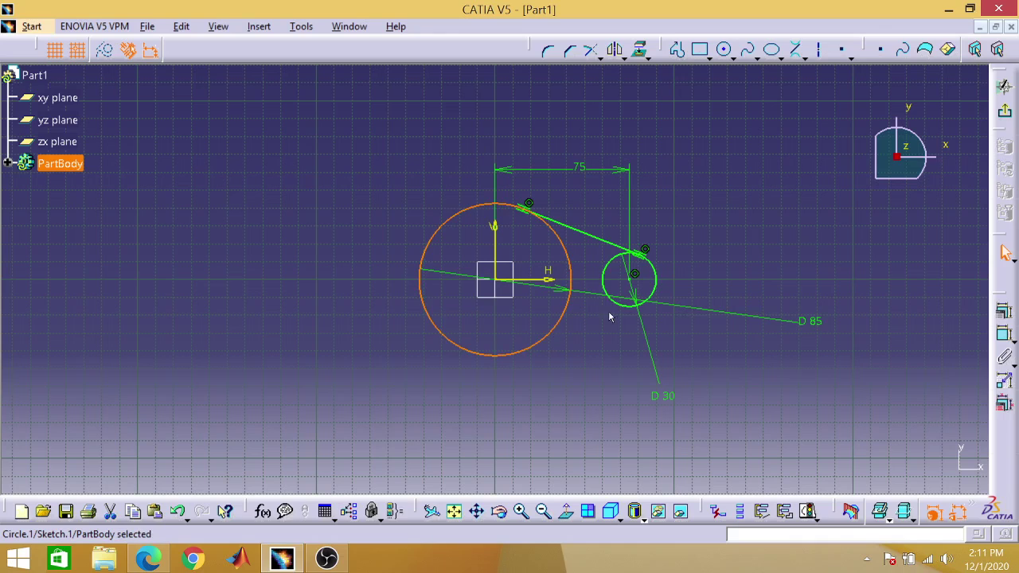
{"action": "left_click", "coordinate": [635, 310]}
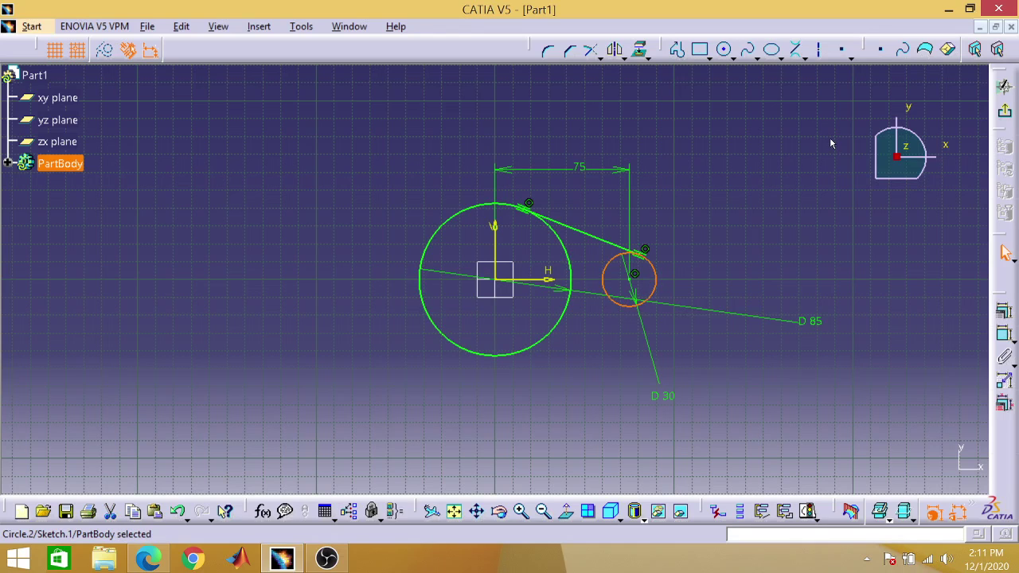
{"action": "left_click", "coordinate": [796, 50]}
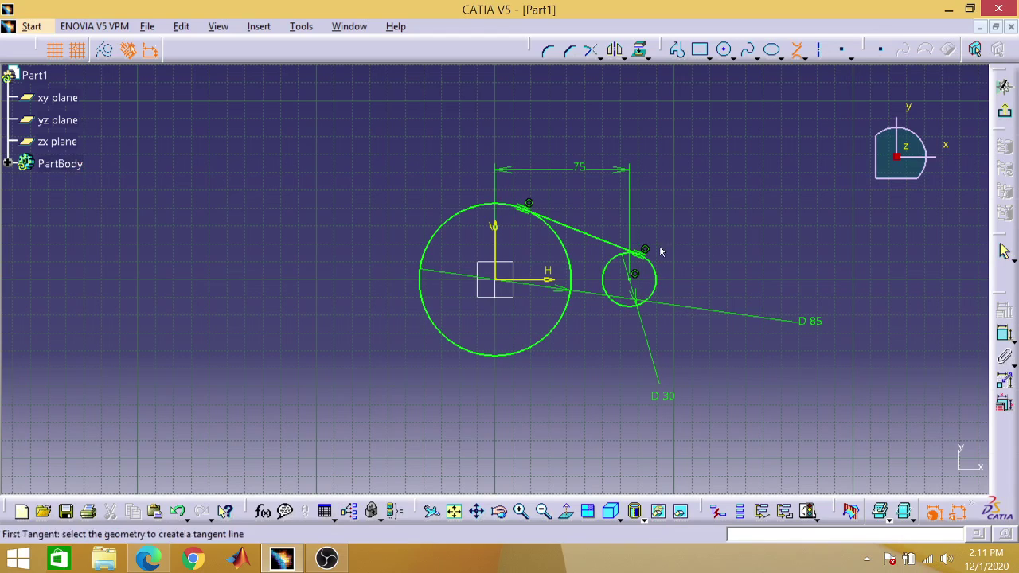
{"action": "left_click", "coordinate": [567, 320]}
{"action": "left_click", "coordinate": [636, 307]}
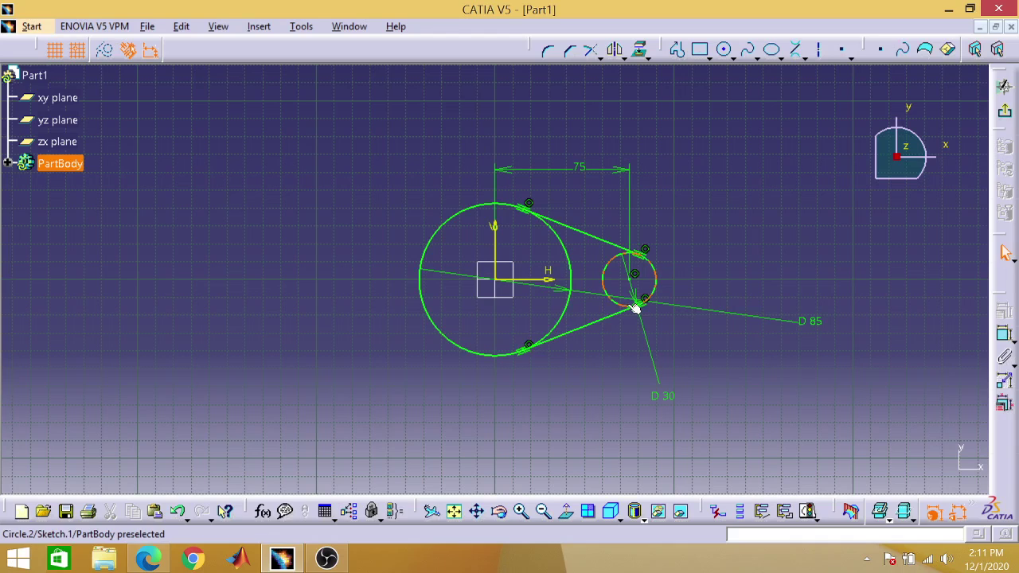
Mirror both tangent lines and the small circle across the vertical axis.
{"action": "left_click", "coordinate": [599, 326]}
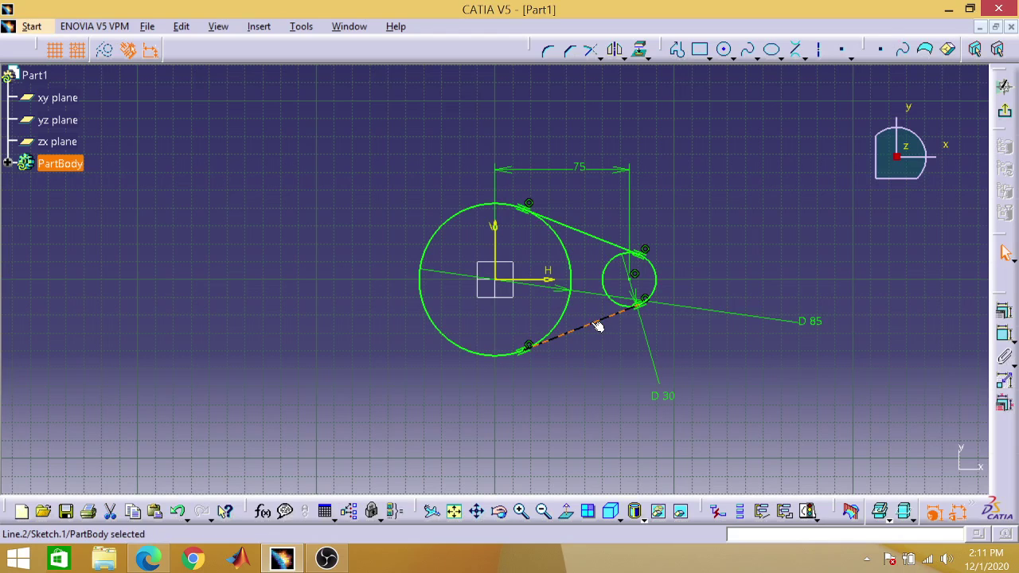
{"action": "left_click", "coordinate": [606, 239], "text": "ctrl"}
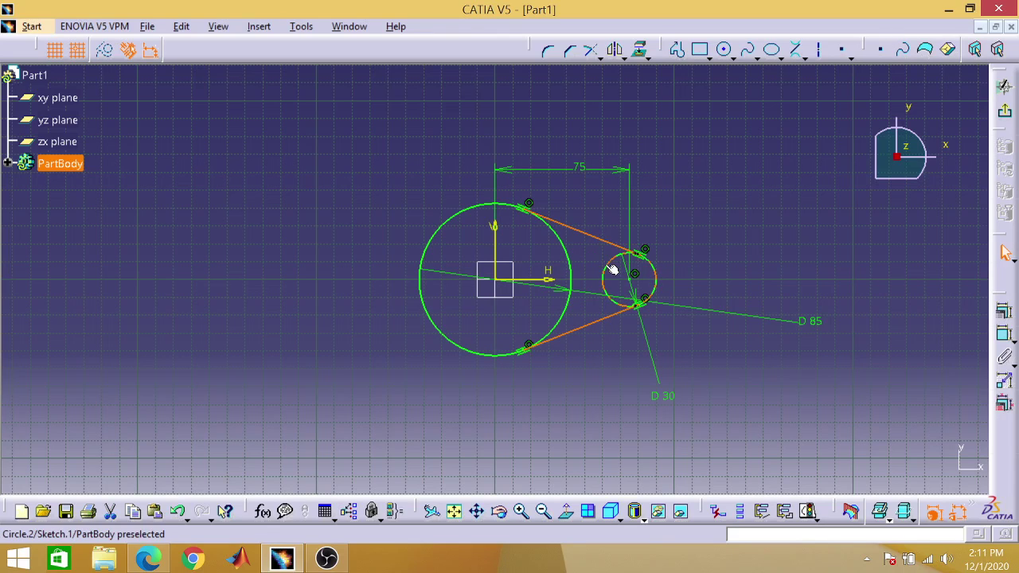
{"action": "left_click", "coordinate": [611, 270], "text": "ctrl"}
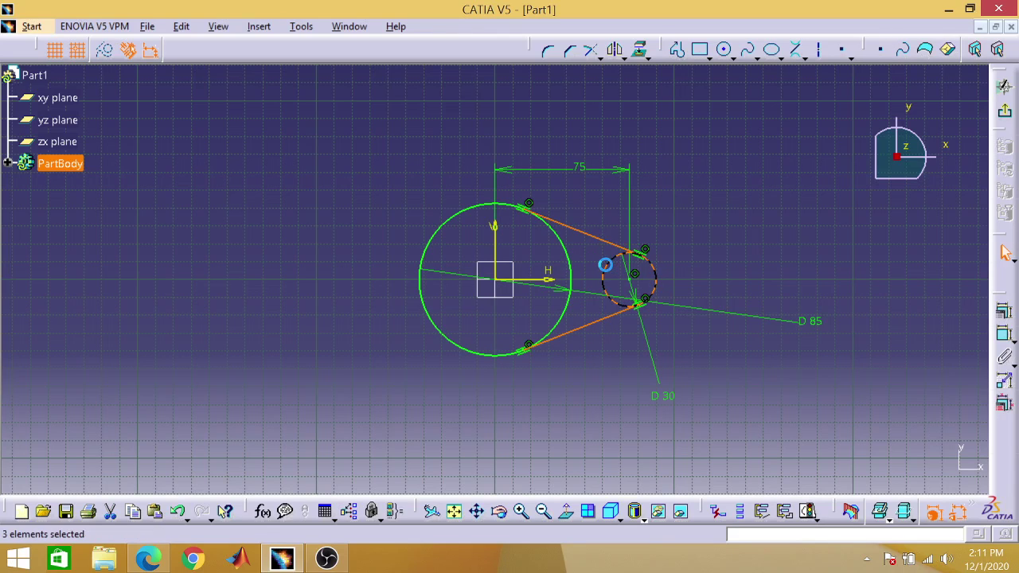
{"action": "left_click", "coordinate": [620, 58]}
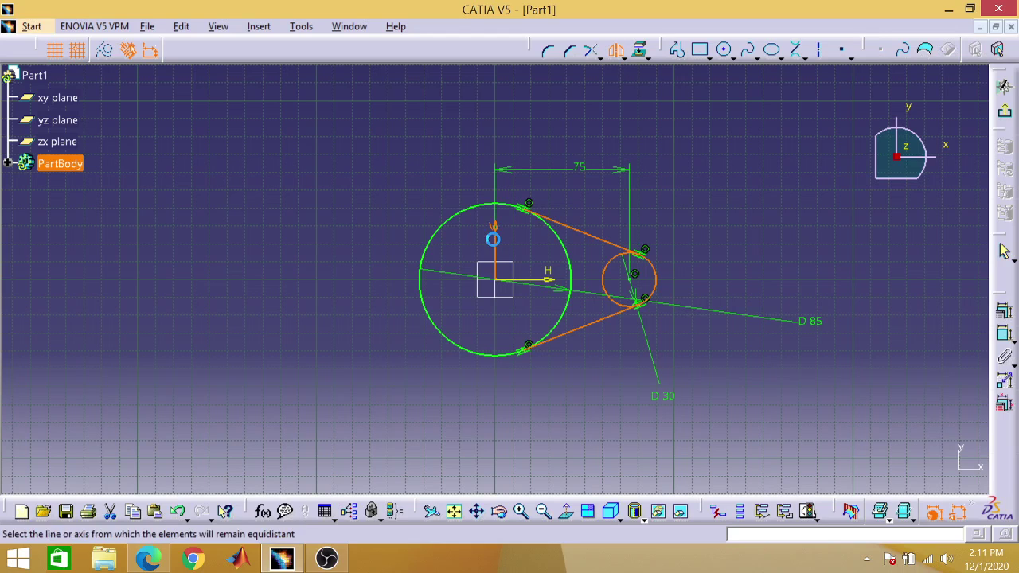
{"action": "left_click", "coordinate": [496, 241]}
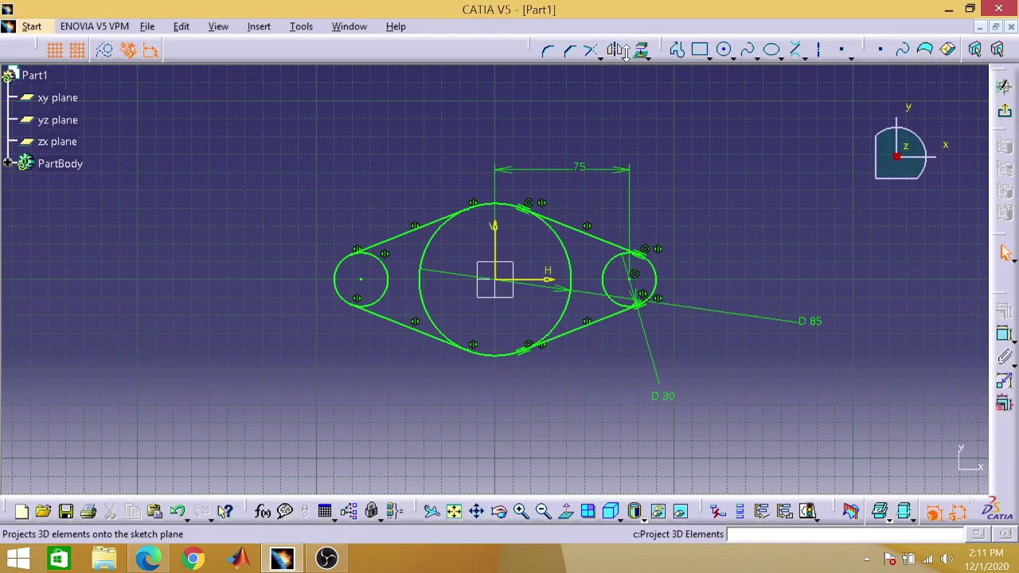
{"action": "left_click", "coordinate": [601, 59]}
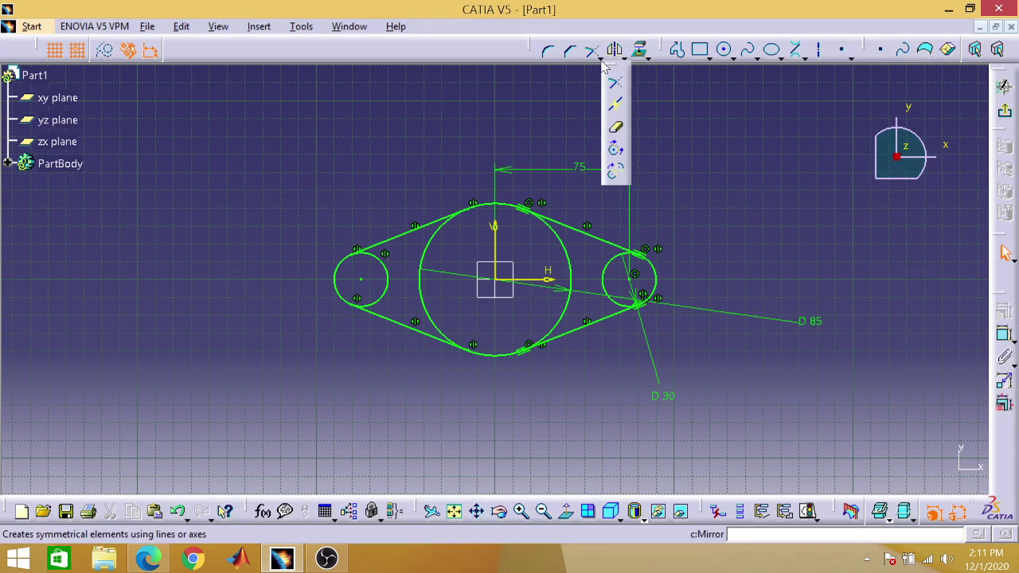
{"action": "left_click", "coordinate": [617, 132]}
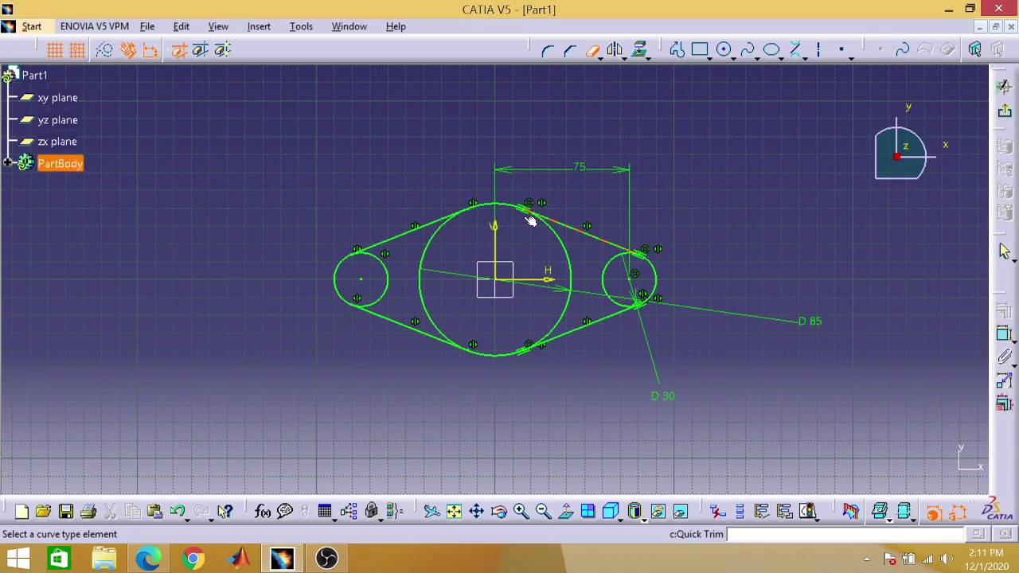
Quick-trim the inner arcs of the large and both small circles into one oval outline.
{"action": "left_click", "coordinate": [560, 240]}
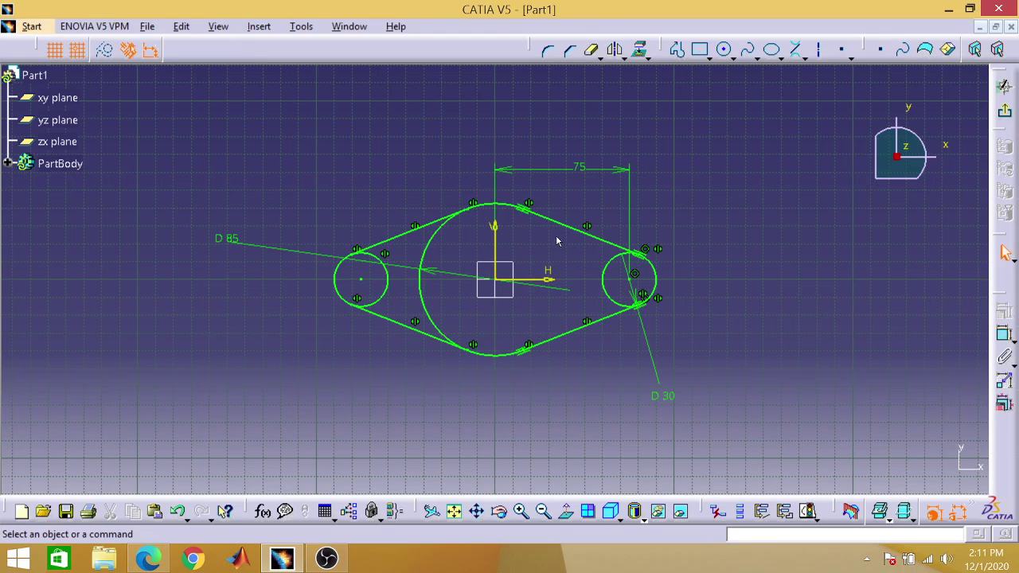
{"action": "left_click", "coordinate": [593, 50]}
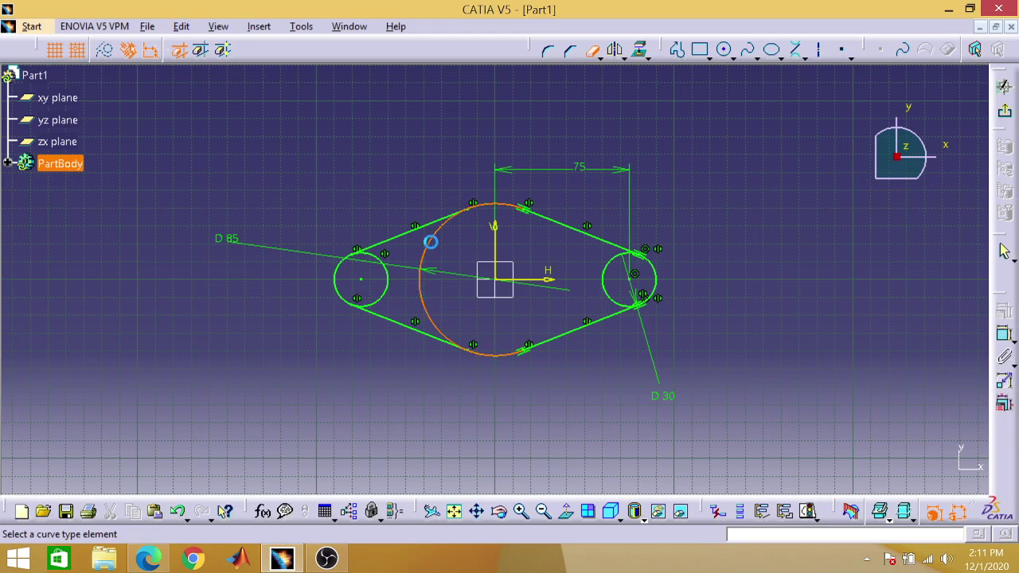
{"action": "left_click", "coordinate": [432, 238]}
{"action": "left_click", "coordinate": [386, 294]}
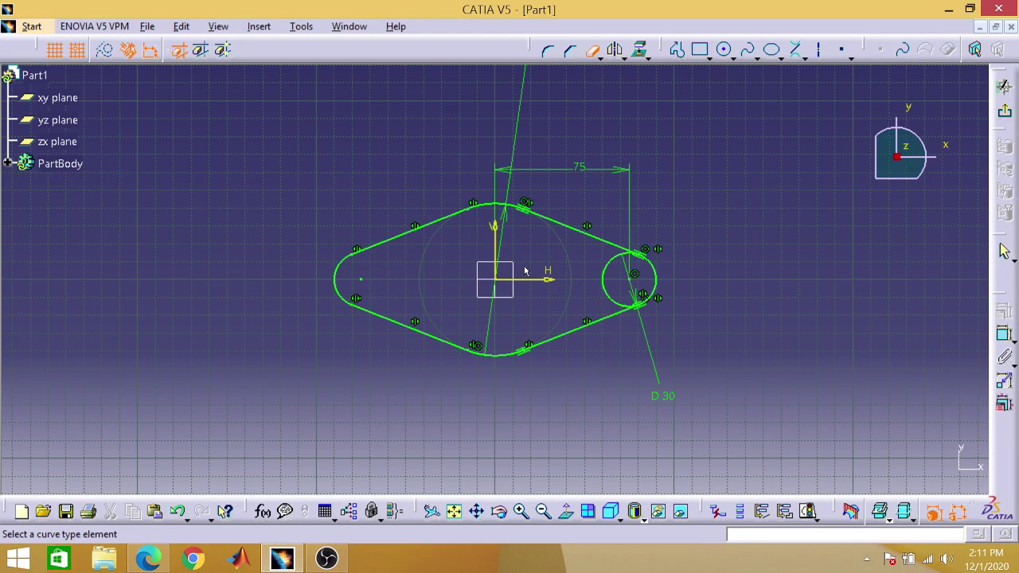
{"action": "left_click", "coordinate": [607, 282]}
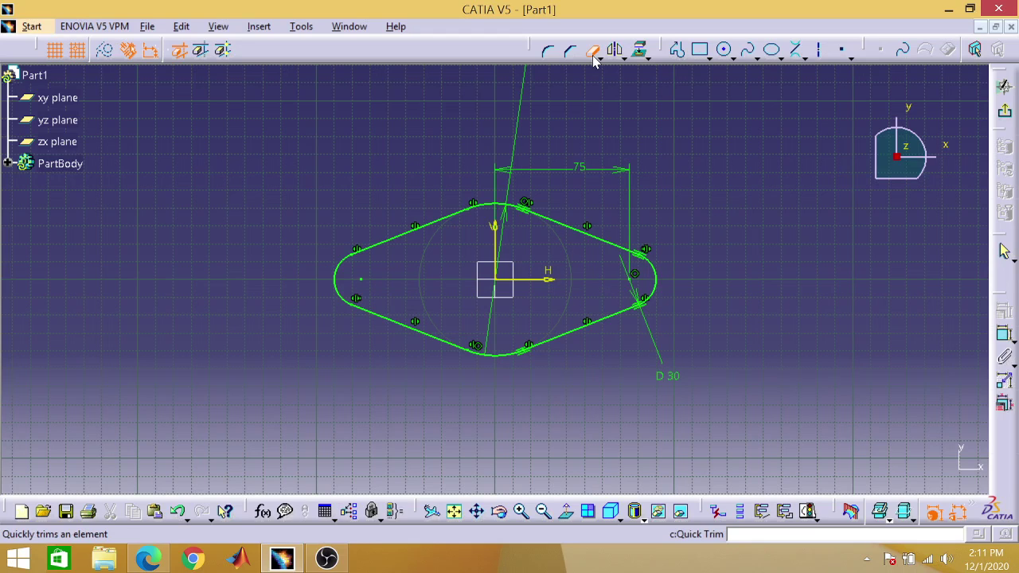
Draw a small hole circle centred on the right lobe's centre.
{"action": "left_click", "coordinate": [724, 50]}
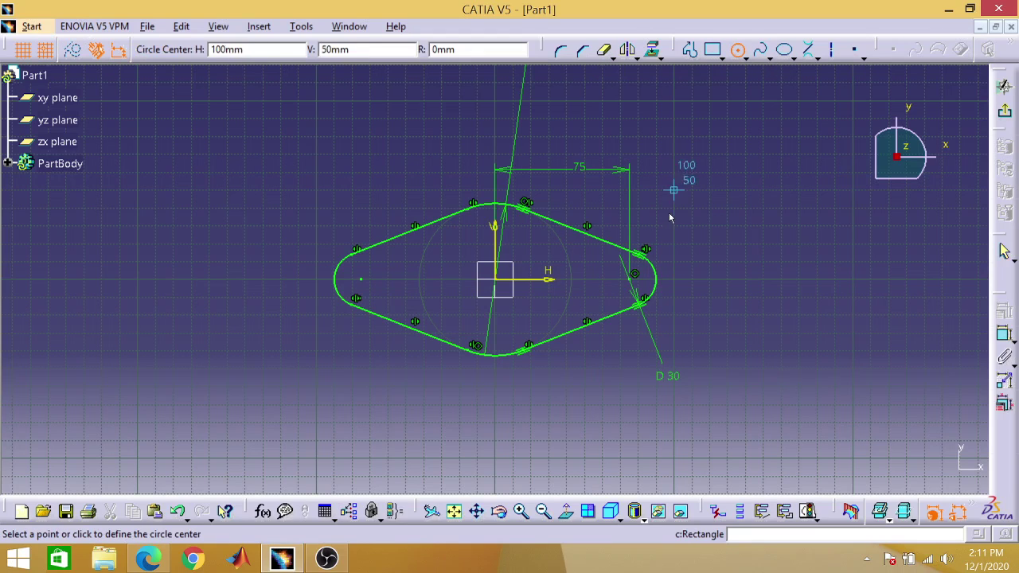
{"action": "left_click", "coordinate": [627, 283]}
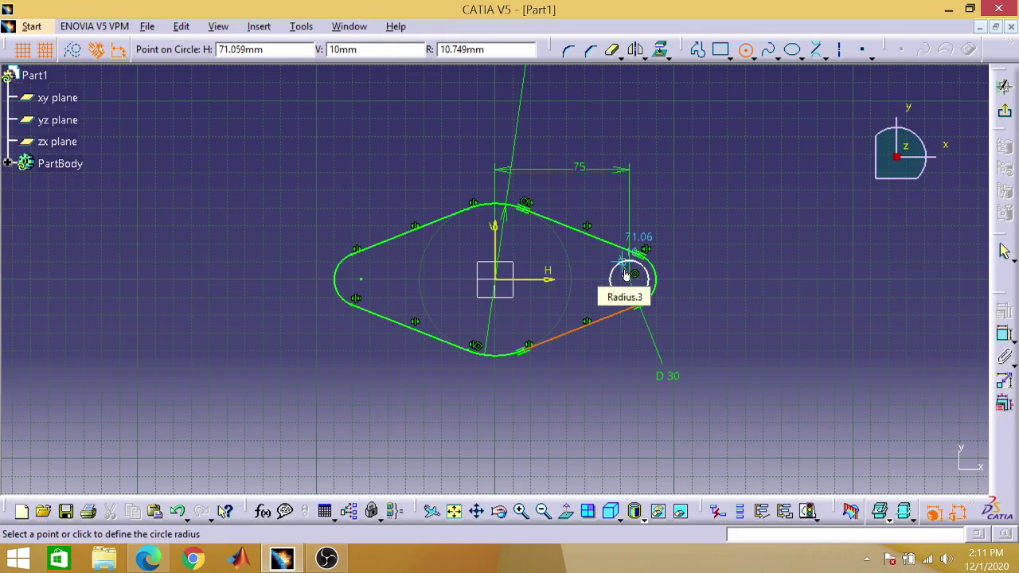
{"action": "left_click", "coordinate": [627, 275]}
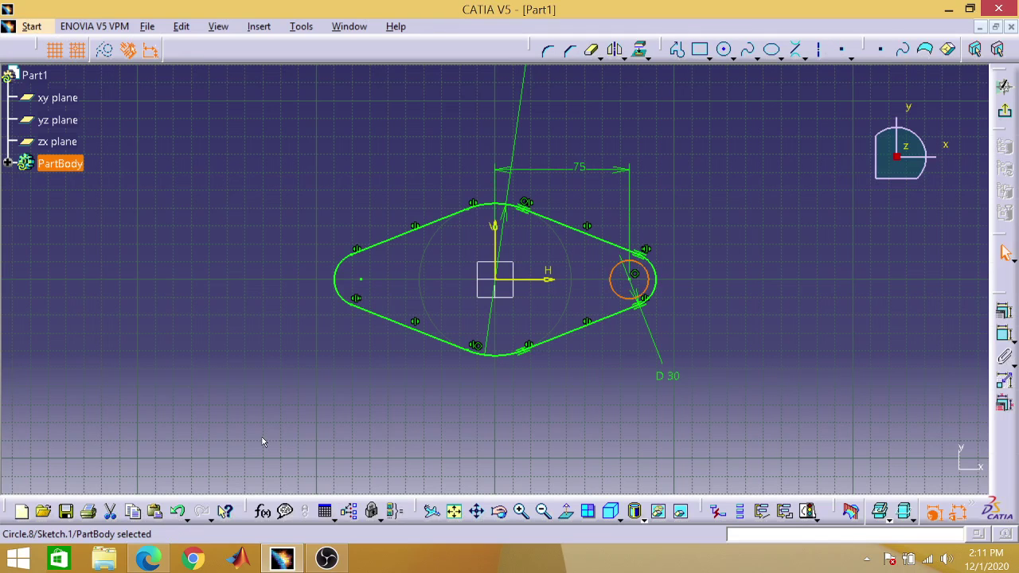
{"action": "mouse_move", "coordinate": [151, 560]}
{"action": "left_click", "coordinate": [425, 404]}
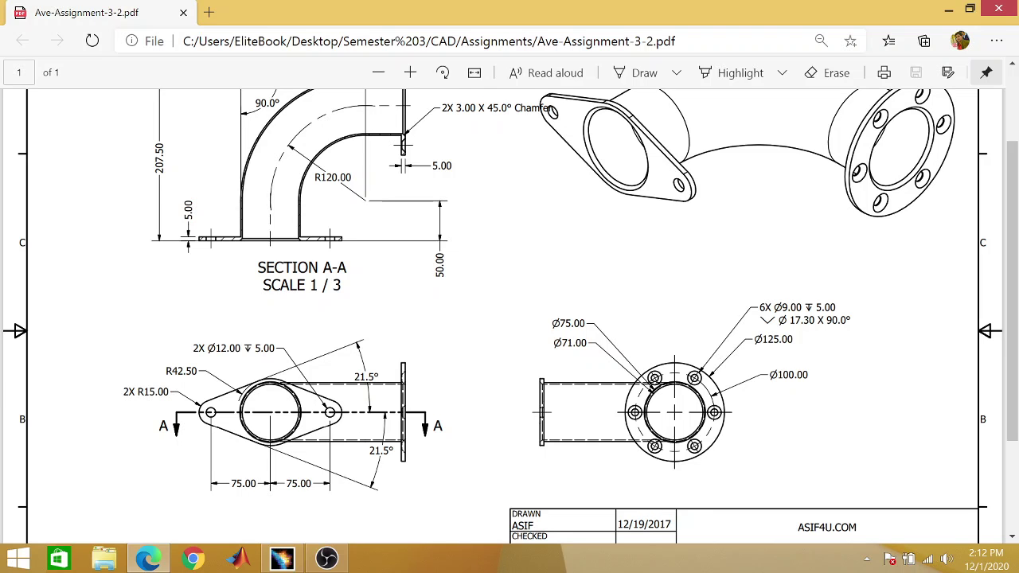
{"action": "left_click", "coordinate": [948, 9]}
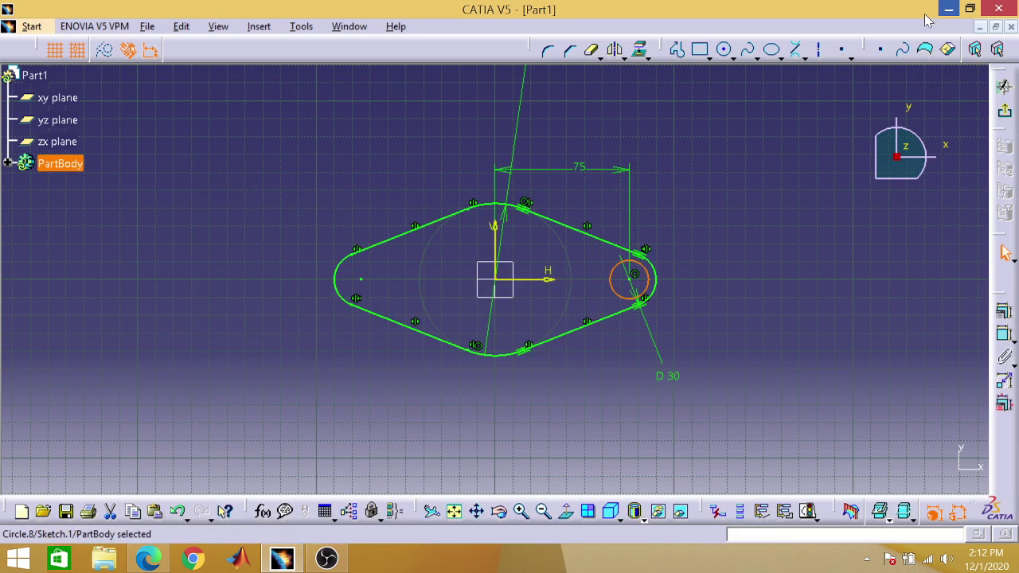
{"action": "left_click", "coordinate": [147, 559]}
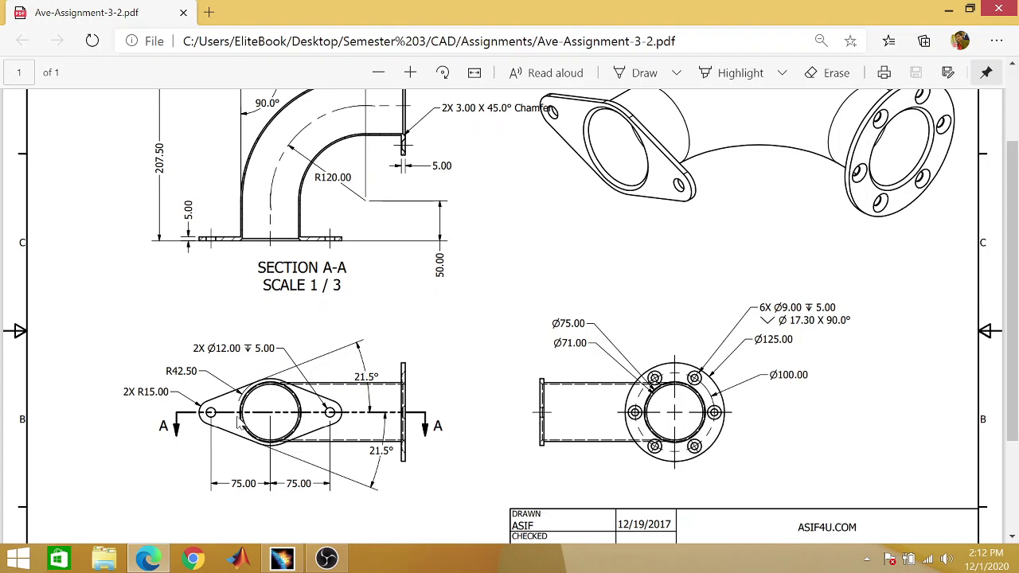
{"action": "left_click", "coordinate": [949, 9]}
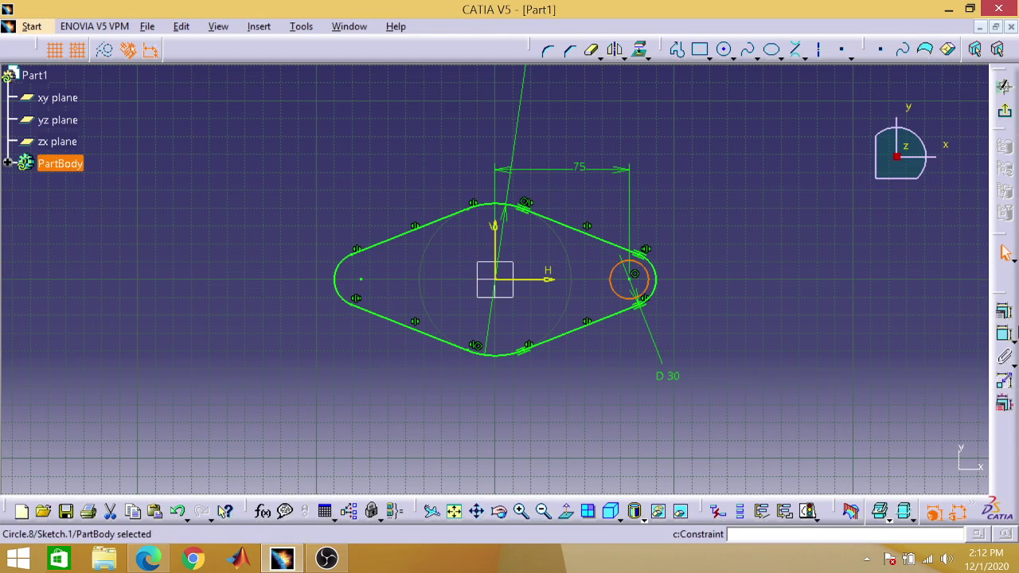
Constrain the right hole circle's diameter to 12 mm.
{"action": "left_click", "coordinate": [1005, 334]}
{"action": "left_click", "coordinate": [779, 338]}
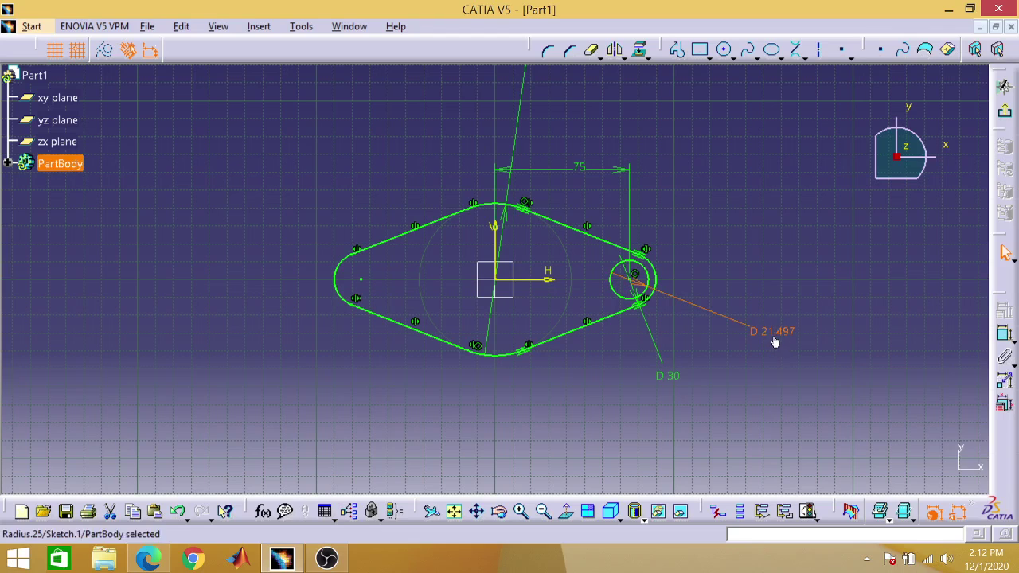
{"action": "double_click", "coordinate": [776, 335]}
{"action": "type", "text": "12"}
{"action": "key", "text": "Return"}
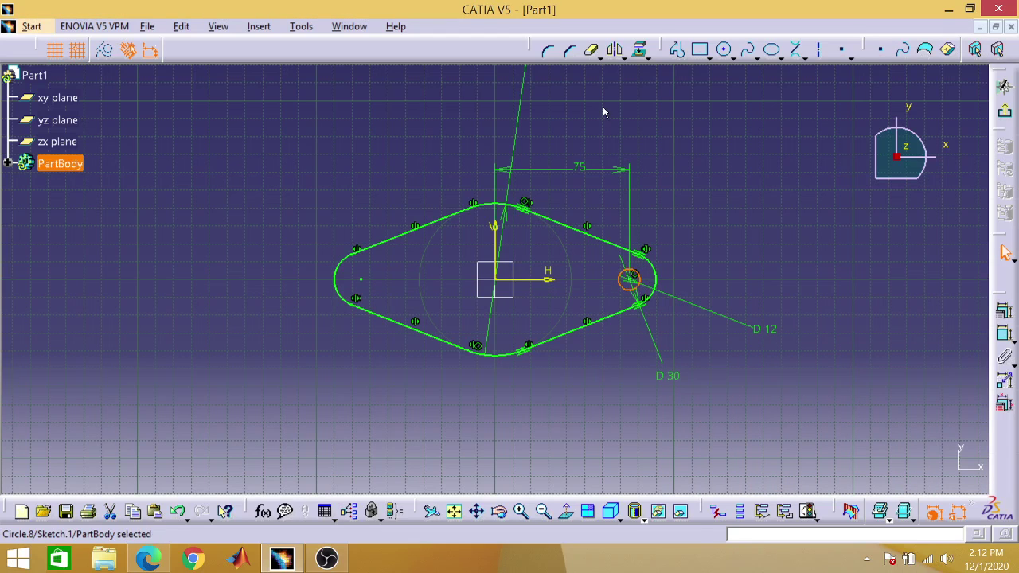
Mirror the 12 mm hole across the vertical axis into the left lobe.
{"action": "left_click", "coordinate": [594, 51]}
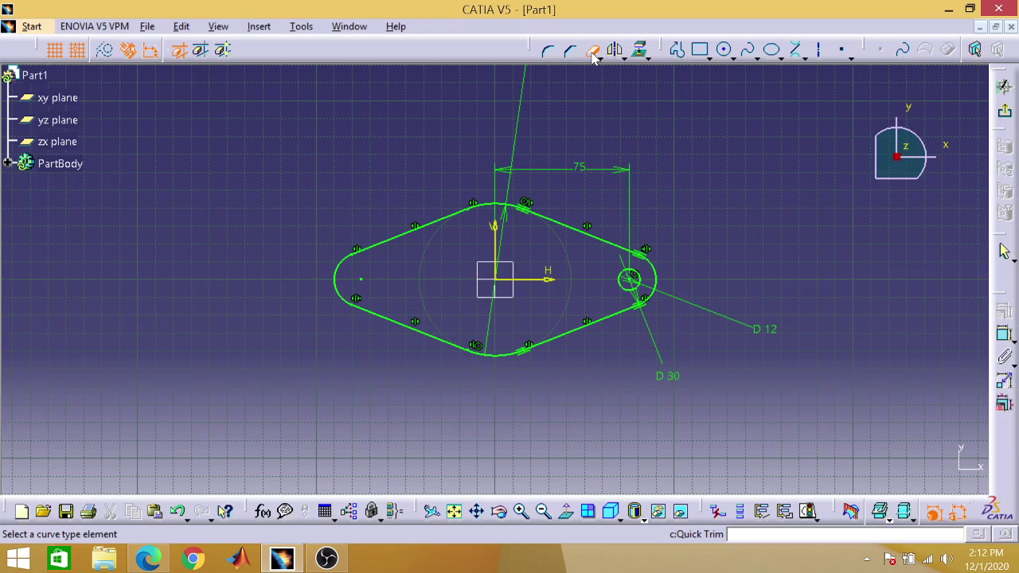
{"action": "left_click", "coordinate": [594, 51]}
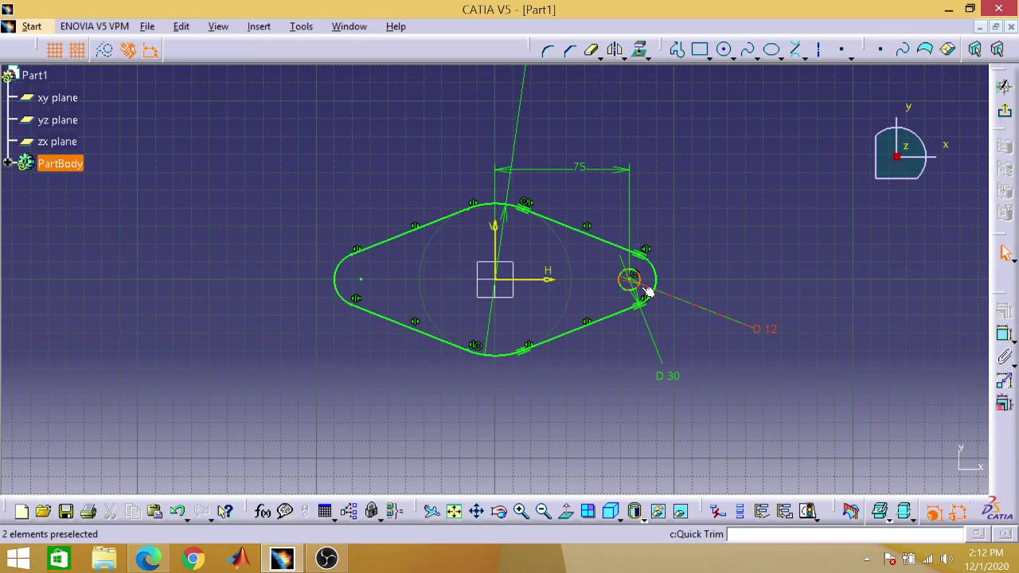
{"action": "left_click", "coordinate": [642, 278]}
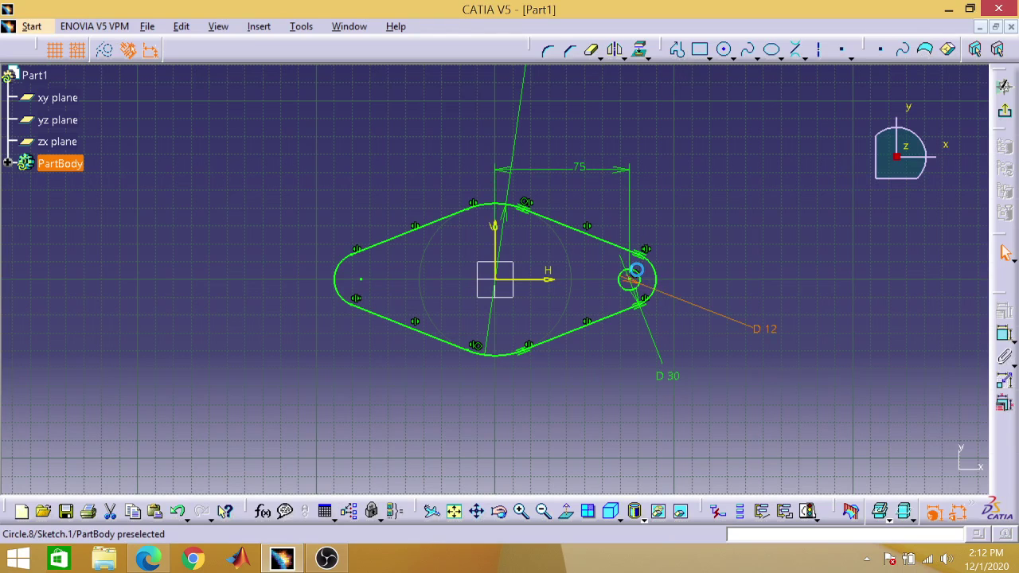
{"action": "left_click", "coordinate": [615, 49]}
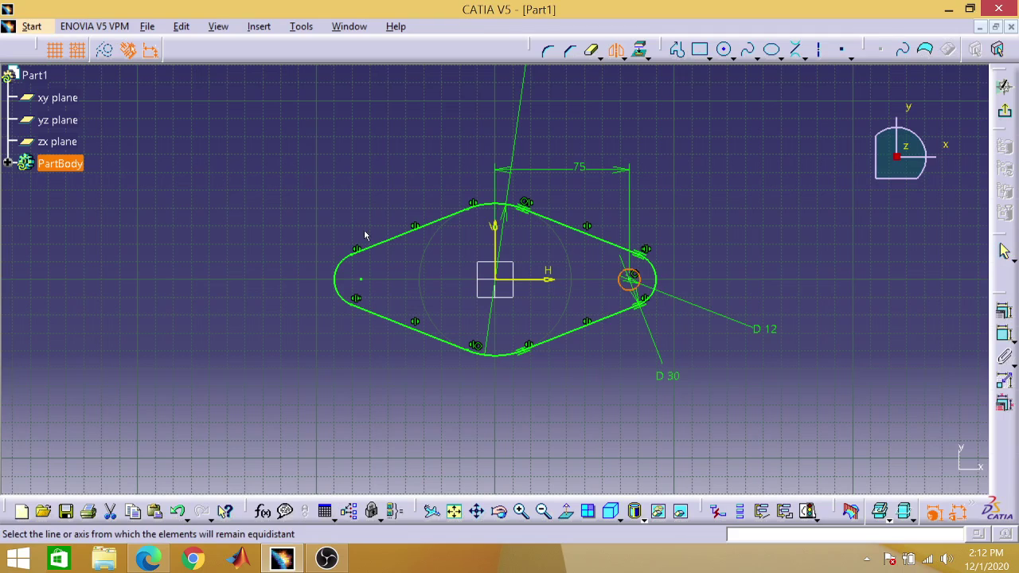
{"action": "left_click", "coordinate": [503, 245]}
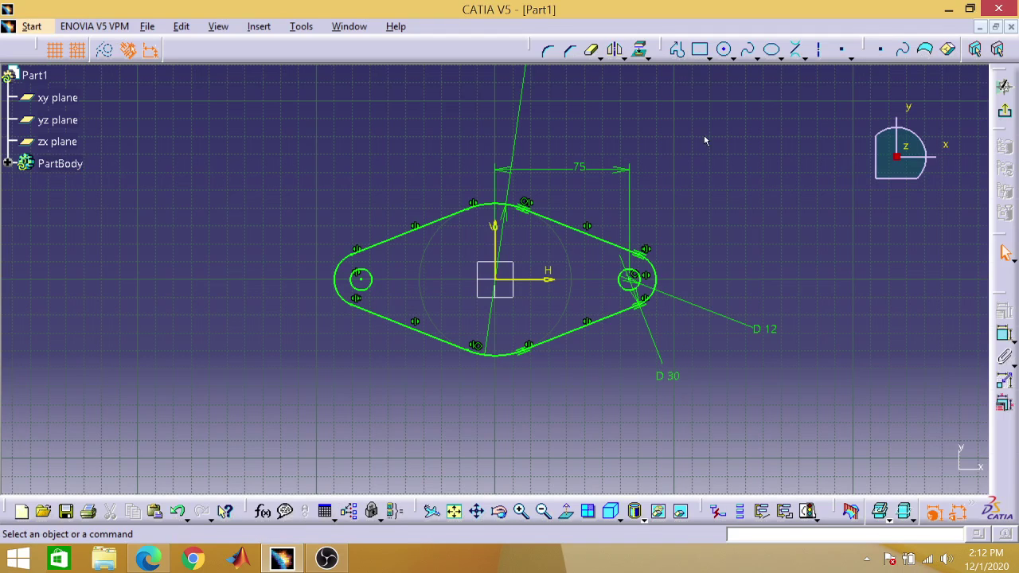
Draw a central circle on the sketch origin, checking the PDF drawing for its size.
{"action": "left_click", "coordinate": [724, 49]}
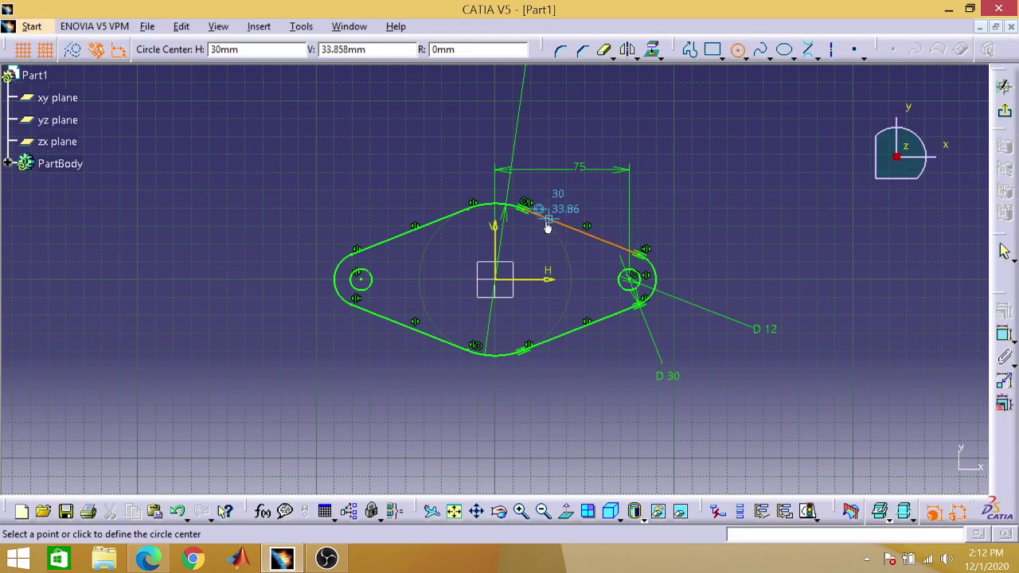
{"action": "left_click", "coordinate": [496, 279]}
{"action": "left_click", "coordinate": [495, 239]}
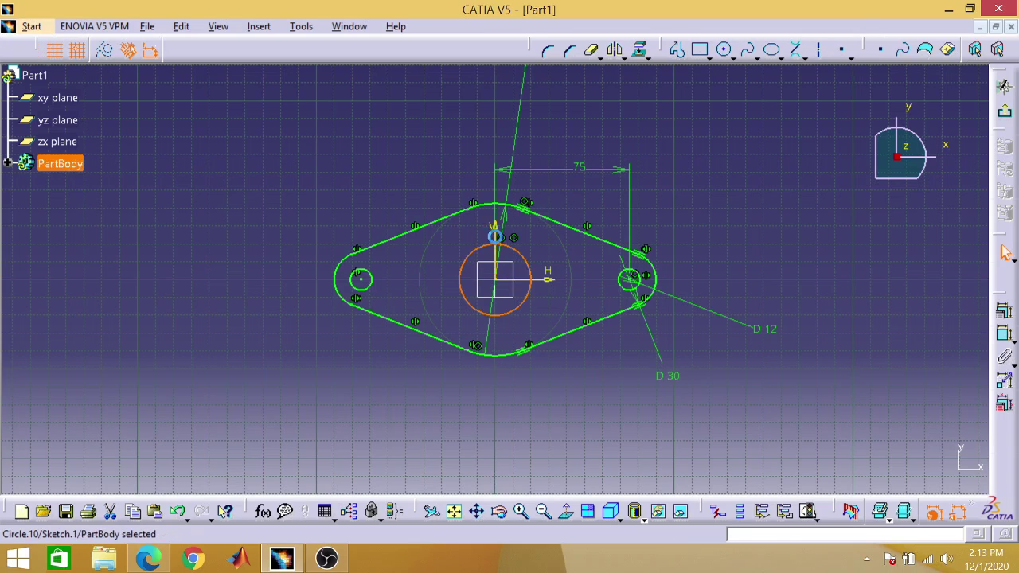
{"action": "left_click", "coordinate": [147, 559]}
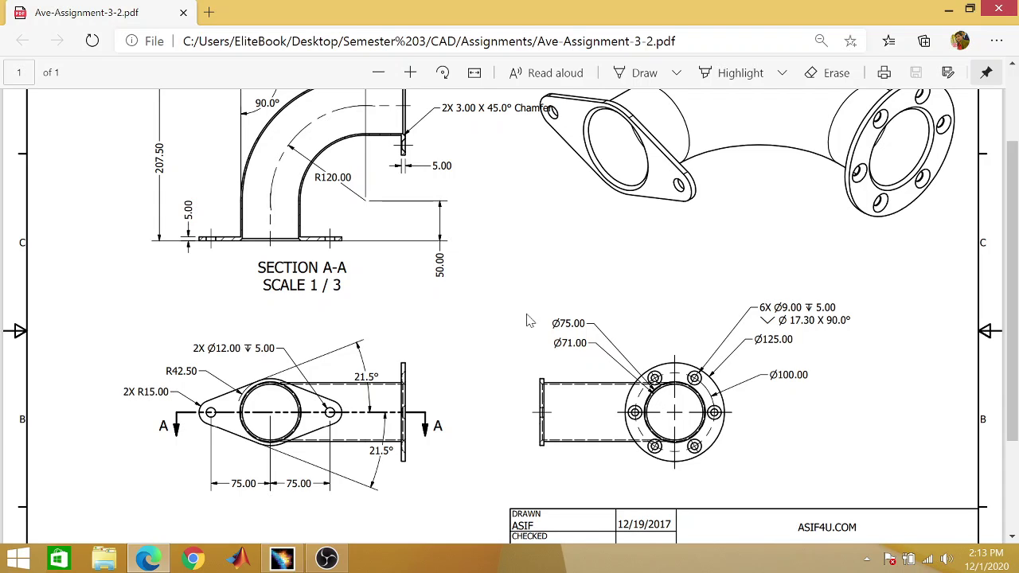
{"action": "left_click", "coordinate": [948, 9]}
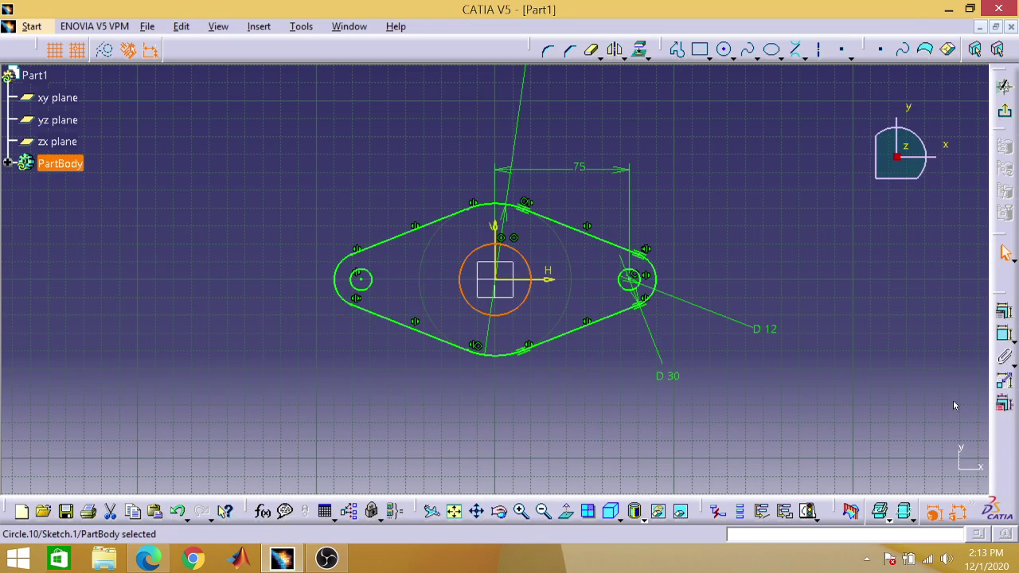
Set the central circle's diameter to 71 and exit the sketch to Part Design.
{"action": "left_click", "coordinate": [1005, 338]}
{"action": "left_click", "coordinate": [701, 420]}
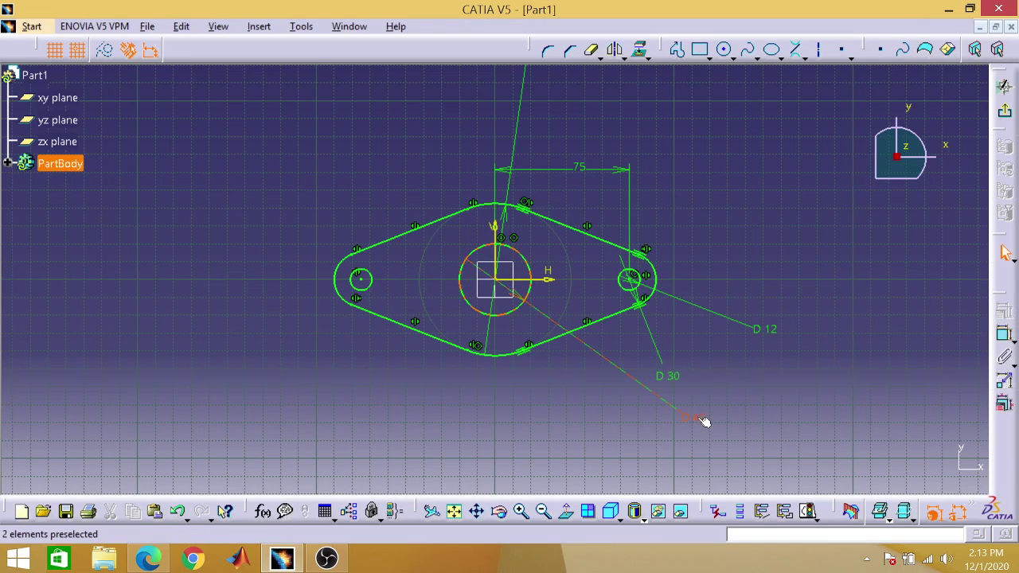
{"action": "double_click", "coordinate": [697, 416]}
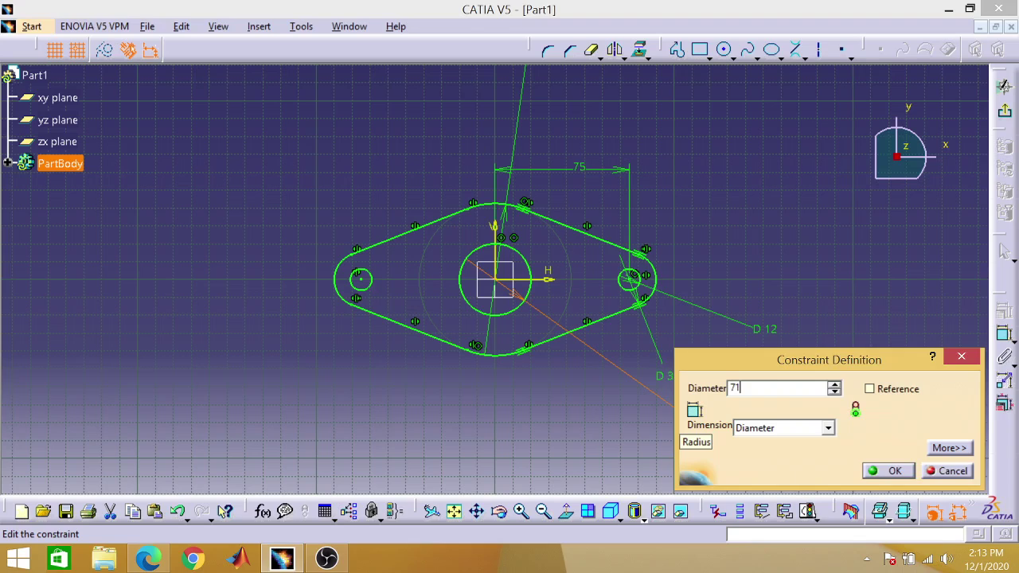
{"action": "type", "text": "71"}
{"action": "key", "text": "Return"}
{"action": "left_click", "coordinate": [771, 400]}
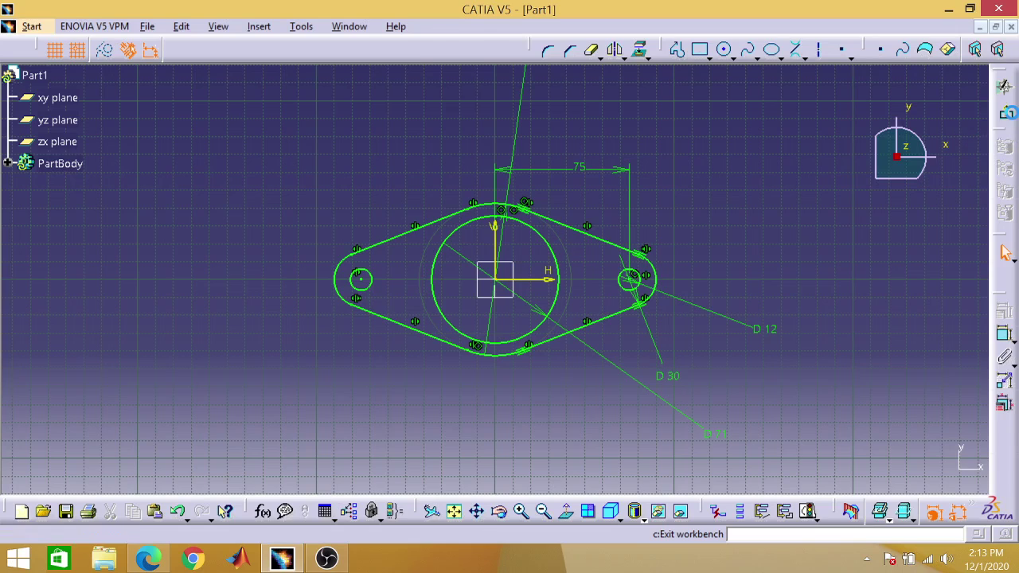
{"action": "left_click", "coordinate": [1005, 113]}
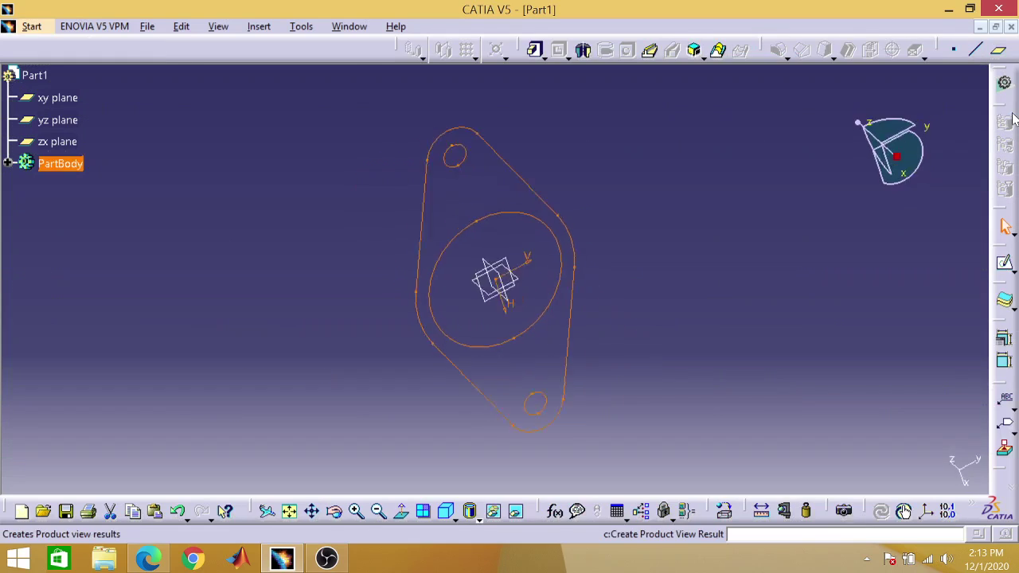
Pad the oval flange sketch to a 5 mm thick plate as Pad.1.
{"action": "left_click", "coordinate": [534, 49]}
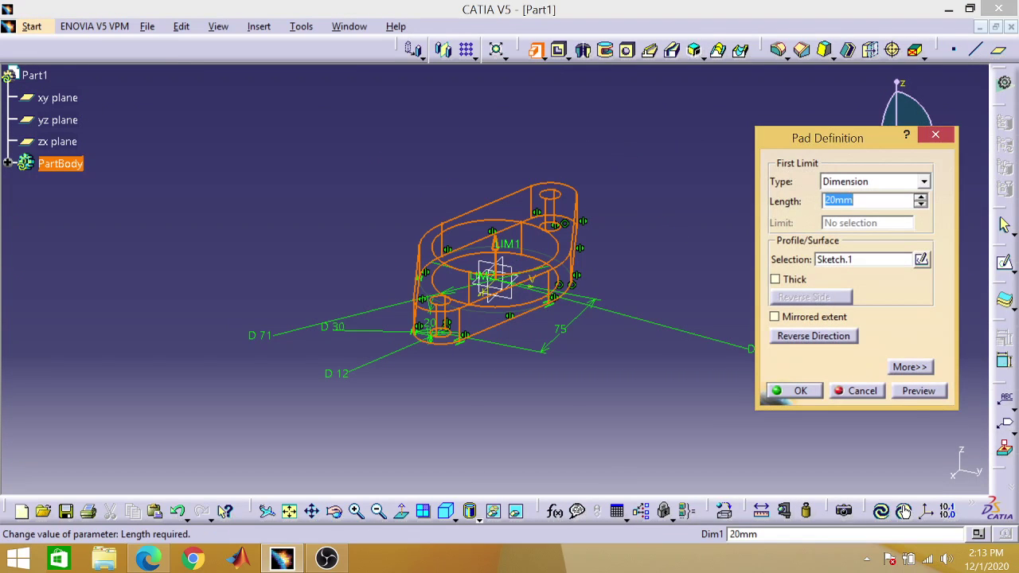
{"action": "left_click", "coordinate": [836, 200]}
{"action": "key", "text": "BackSpace"}
{"action": "key", "text": "BackSpace"}
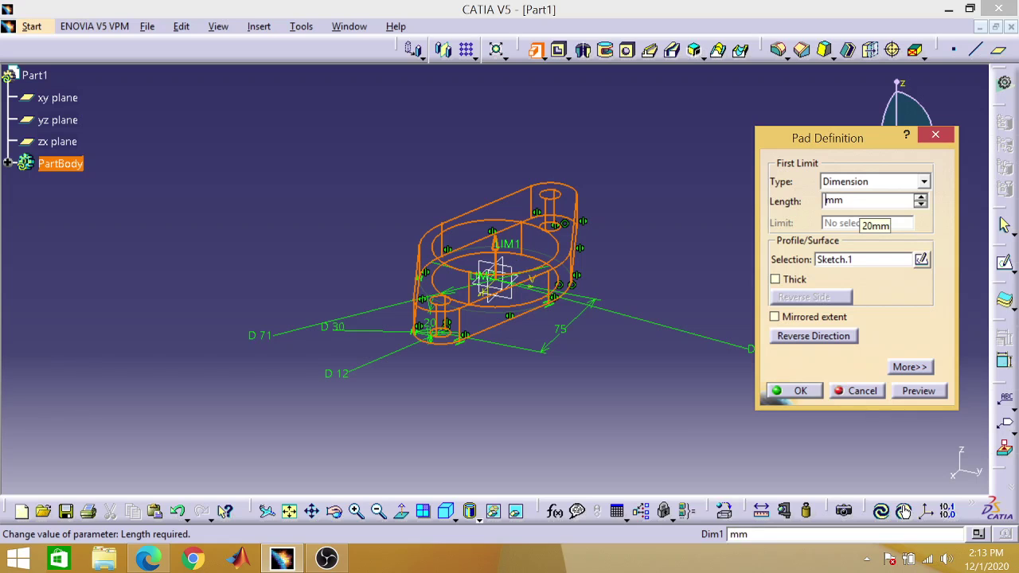
{"action": "type", "text": "5"}
{"action": "key", "text": "Return"}
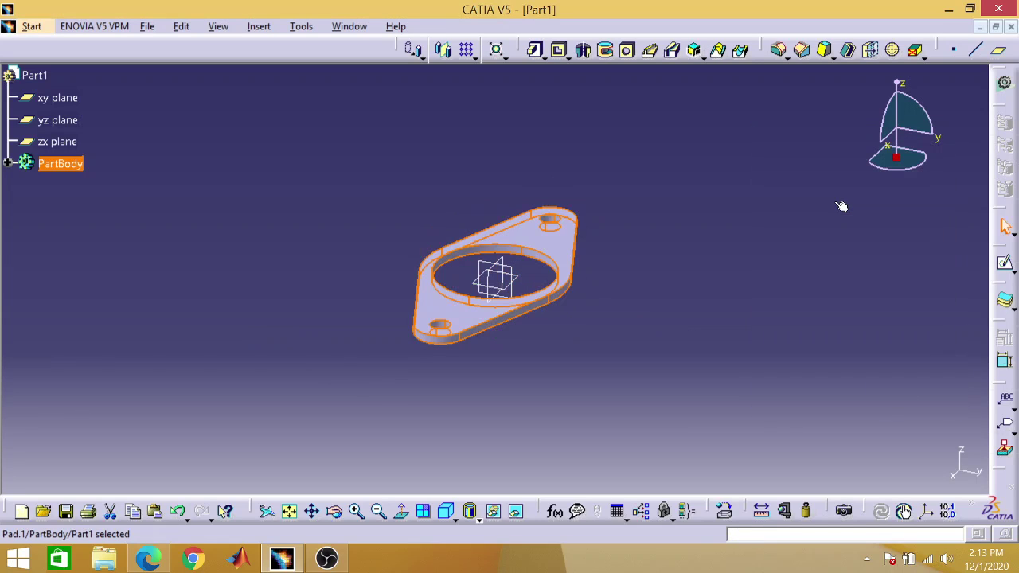
{"action": "left_click", "coordinate": [820, 221]}
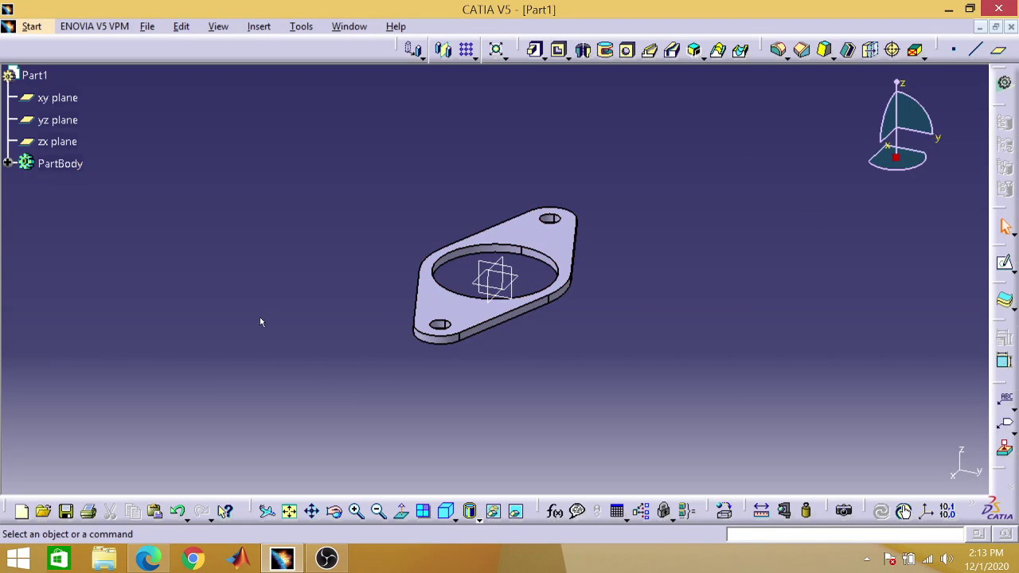
Open a new sketch on the zx plane, backing out of one mistakenly started on yz.
{"action": "left_click", "coordinate": [59, 119]}
{"action": "left_click", "coordinate": [1007, 266]}
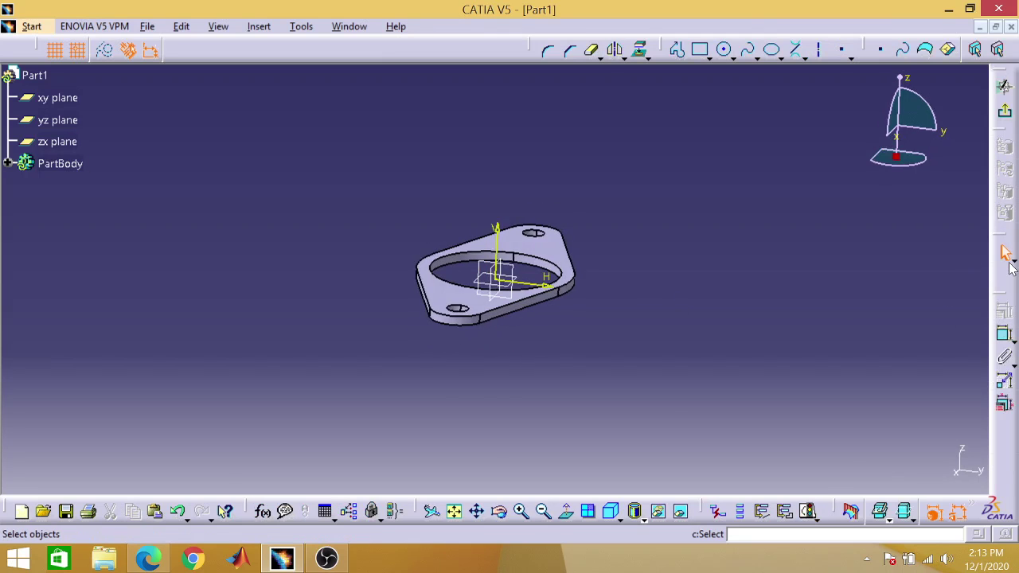
{"action": "left_click", "coordinate": [1007, 118]}
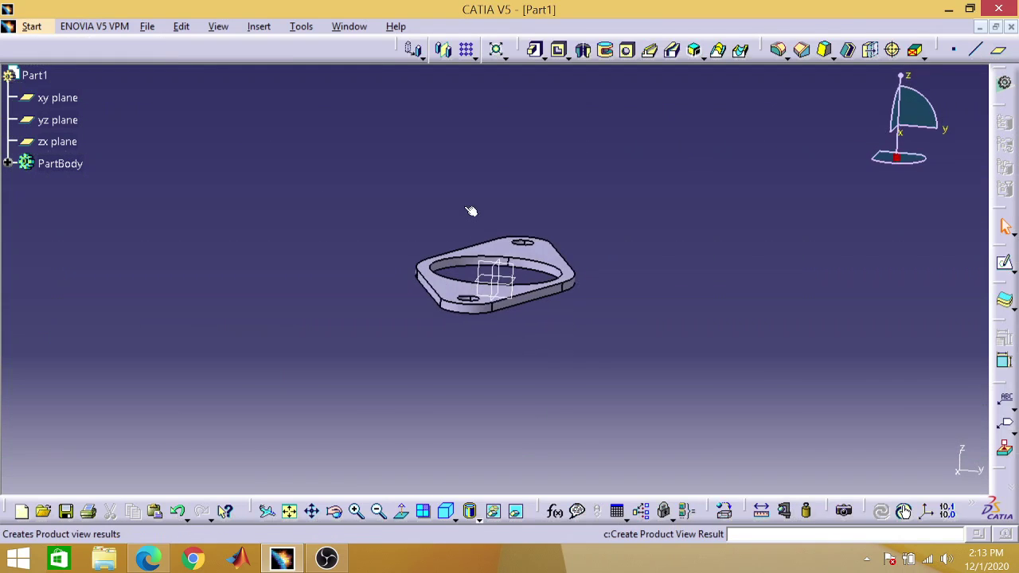
{"action": "left_click", "coordinate": [56, 141]}
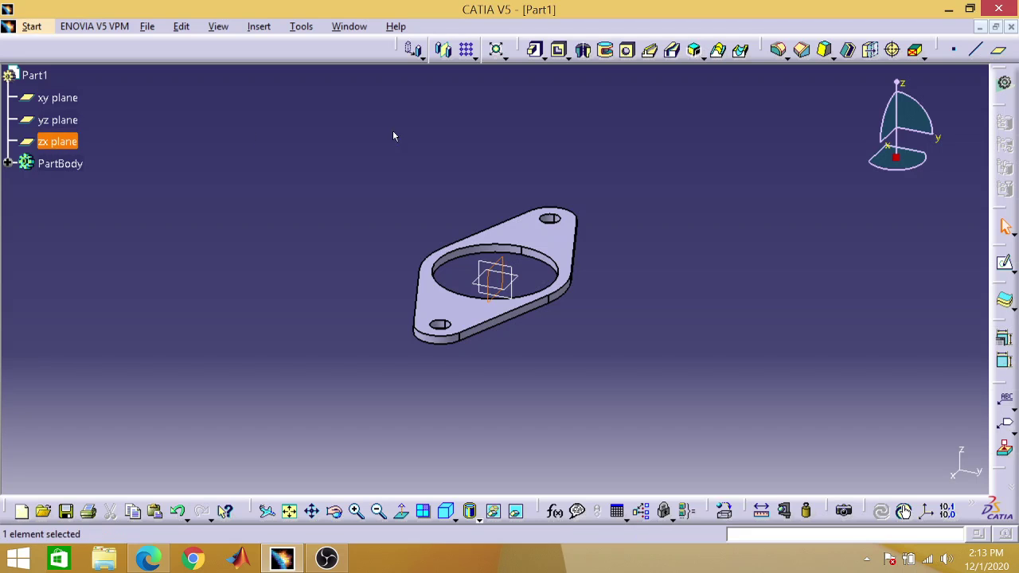
{"action": "left_click", "coordinate": [1005, 265]}
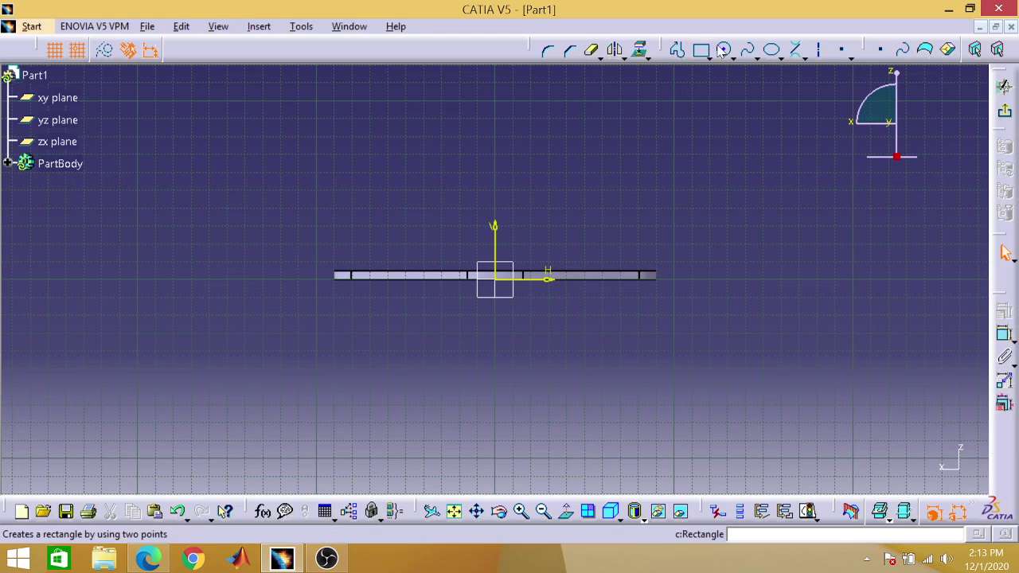
Draw a straight line up from the sketch origin and dimension its length to 170 mm.
{"action": "left_click", "coordinate": [806, 57]}
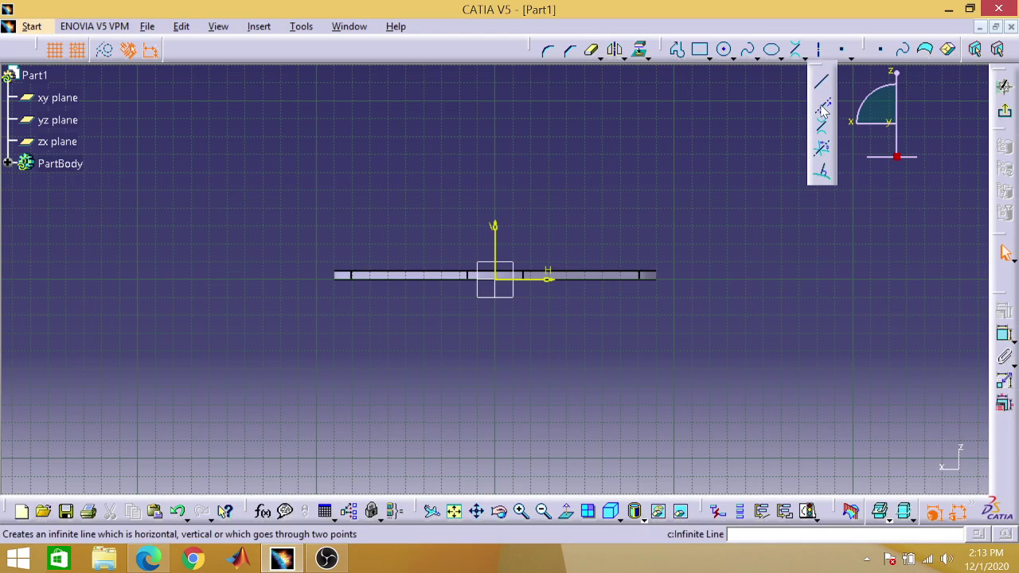
{"action": "left_click", "coordinate": [822, 82]}
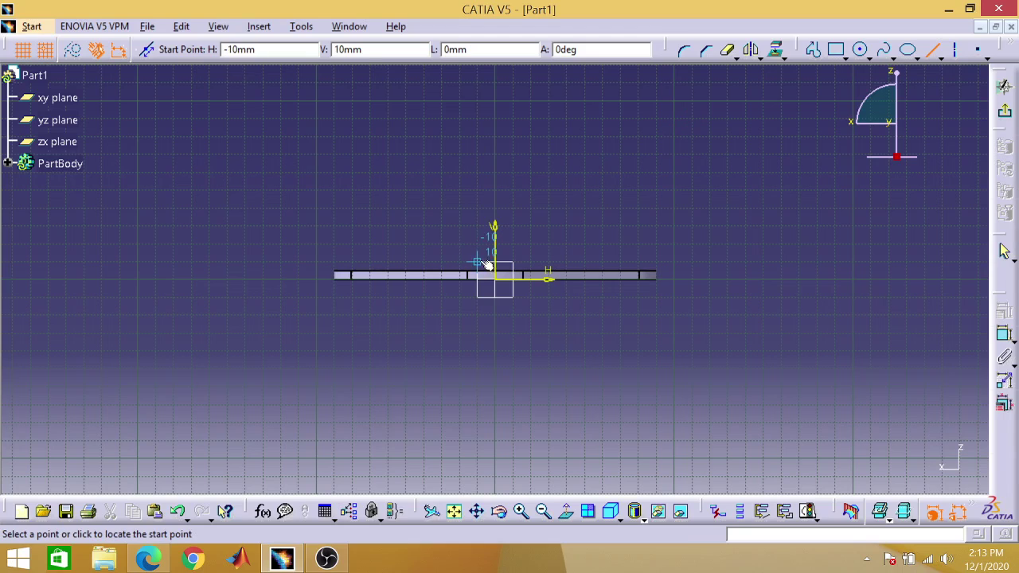
{"action": "left_click", "coordinate": [493, 284]}
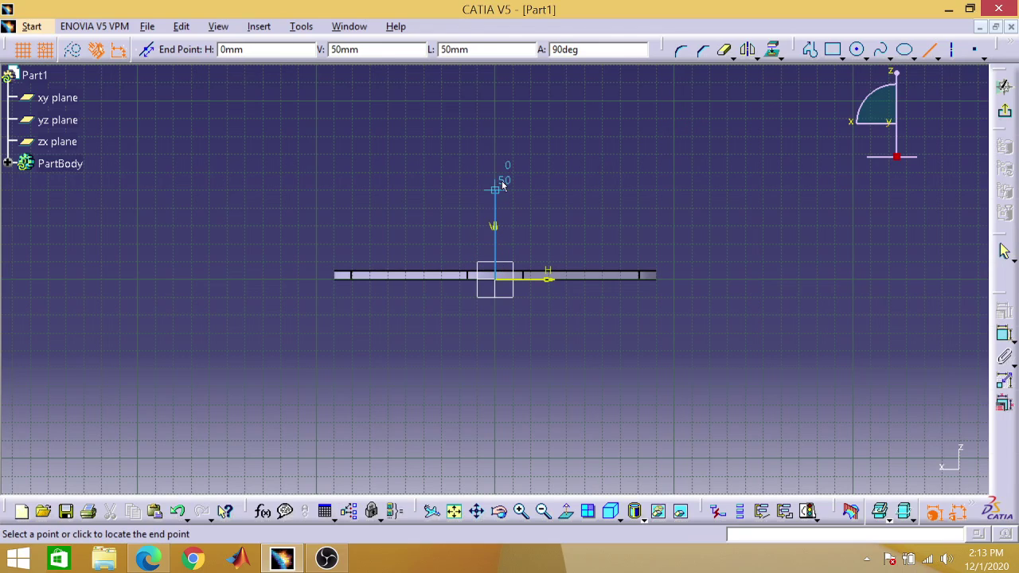
{"action": "left_click", "coordinate": [504, 139]}
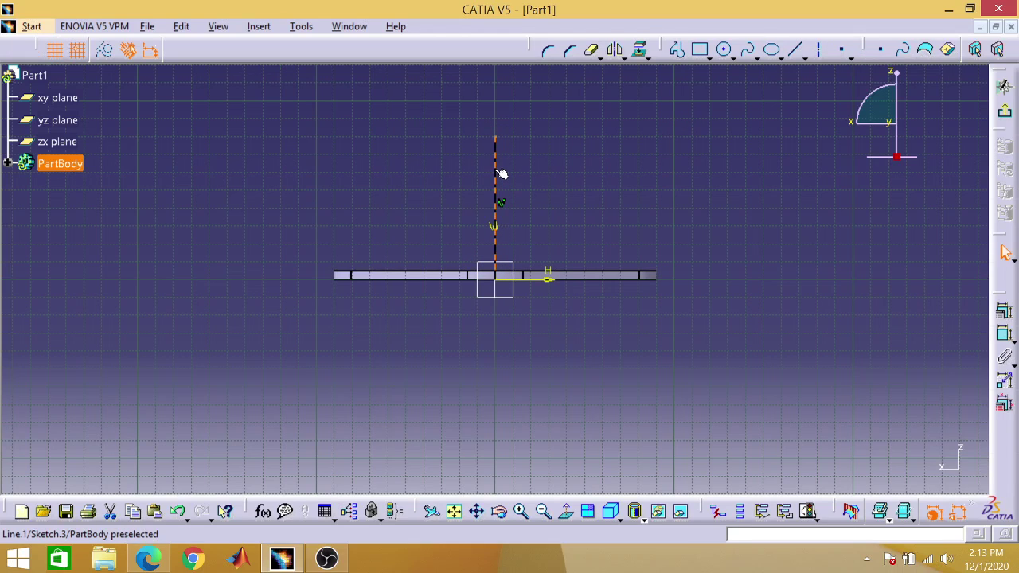
{"action": "left_click", "coordinate": [1005, 333]}
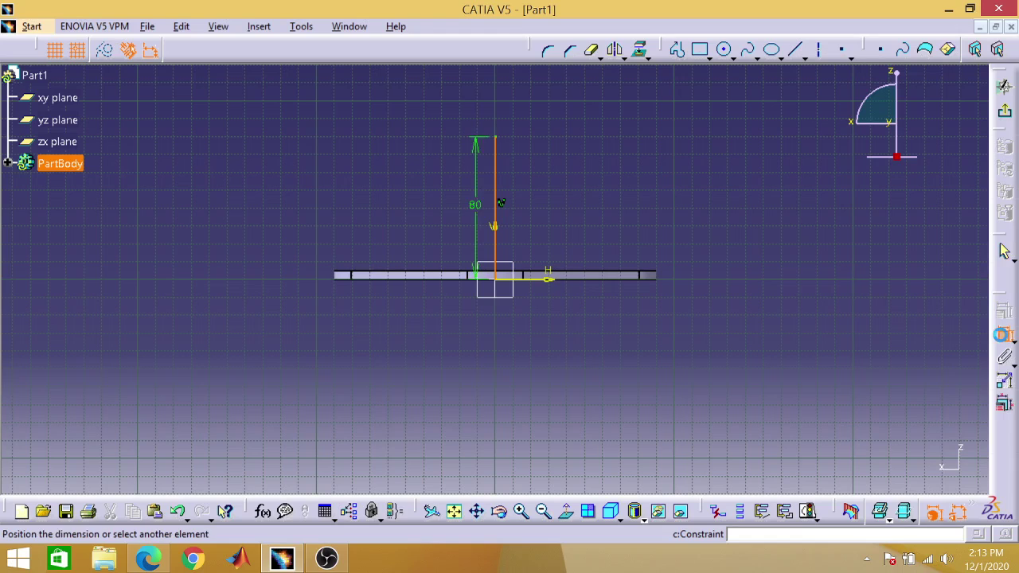
{"action": "left_click", "coordinate": [631, 204]}
{"action": "double_click", "coordinate": [633, 198]}
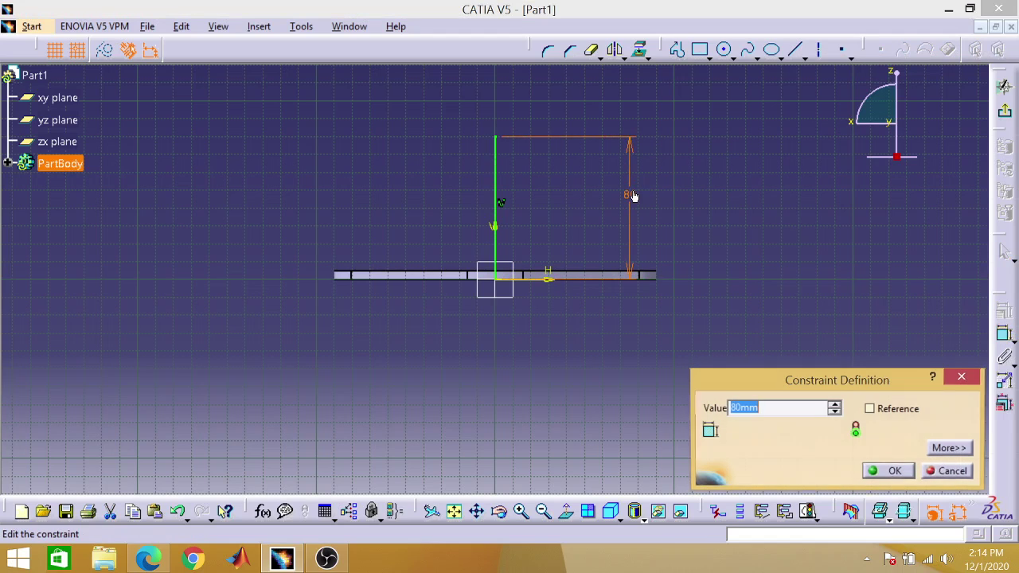
{"action": "key", "text": "BackSpace"}
{"action": "type", "text": "17"}
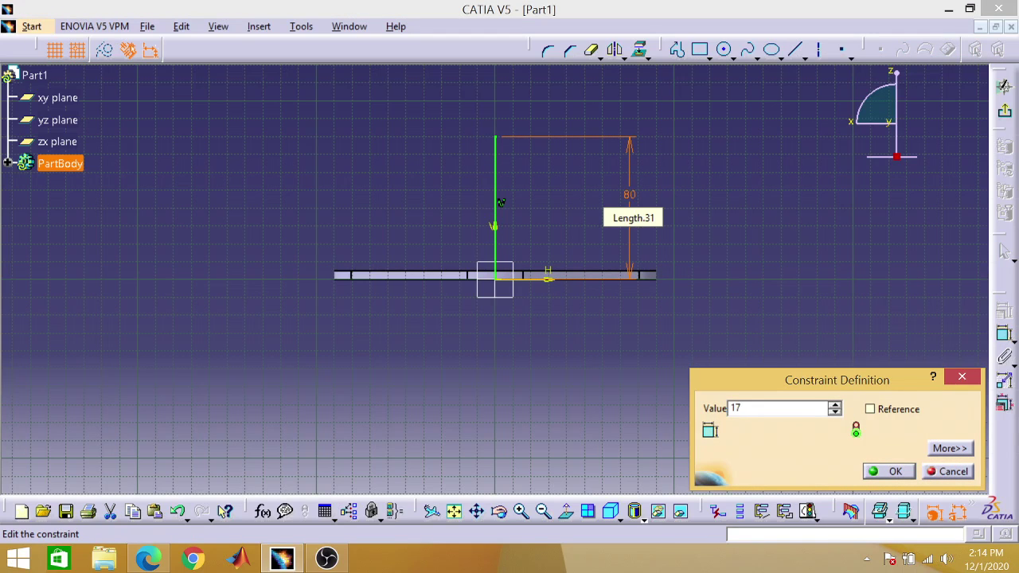
{"action": "type", "text": "0mm"}
{"action": "key", "text": "Return"}
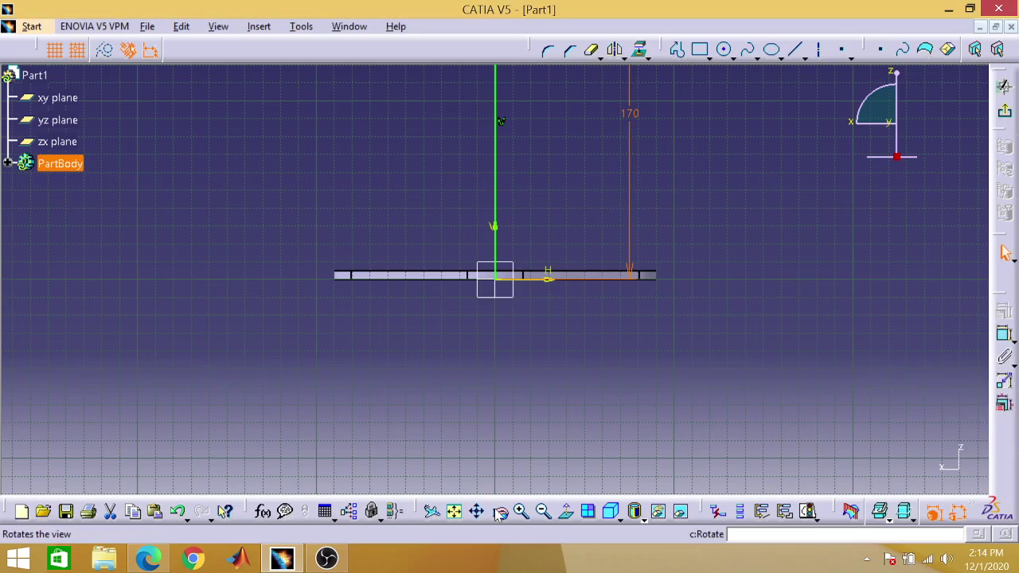
{"action": "left_click", "coordinate": [543, 511]}
Draw a horizontal line to the right, above and beside the vertical line.
{"action": "left_click", "coordinate": [543, 511]}
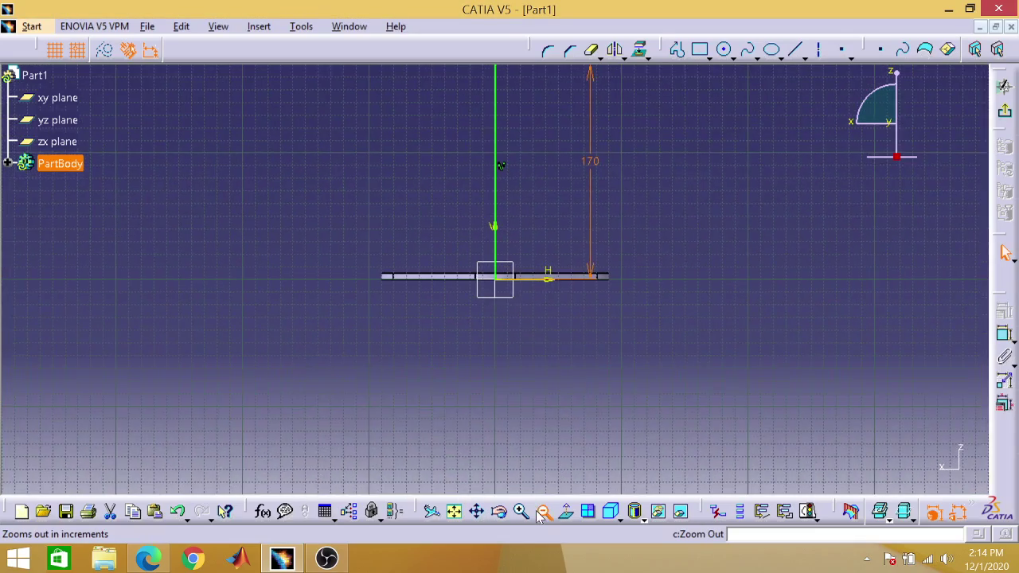
{"action": "left_click", "coordinate": [648, 309]}
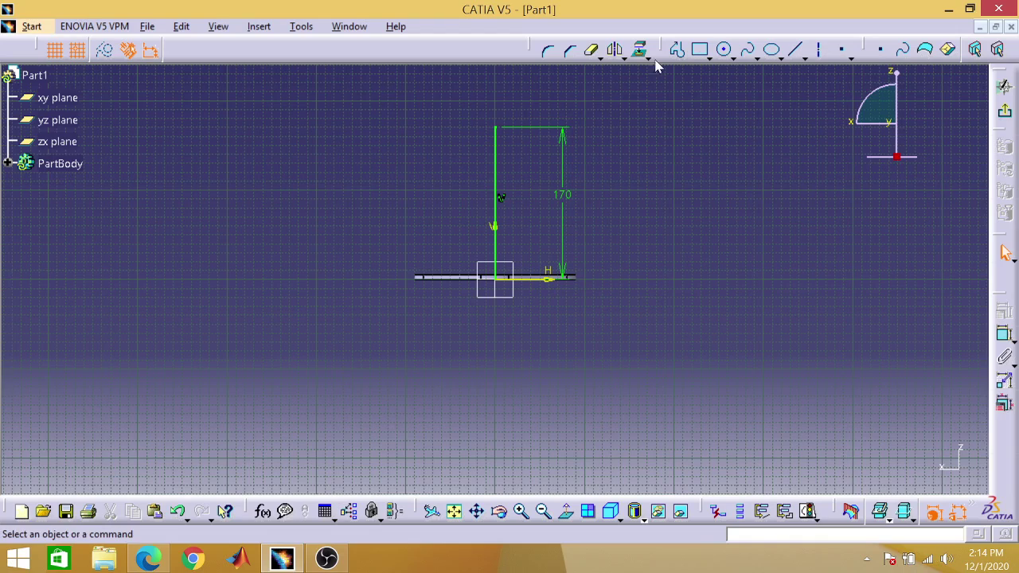
{"action": "left_click", "coordinate": [795, 49]}
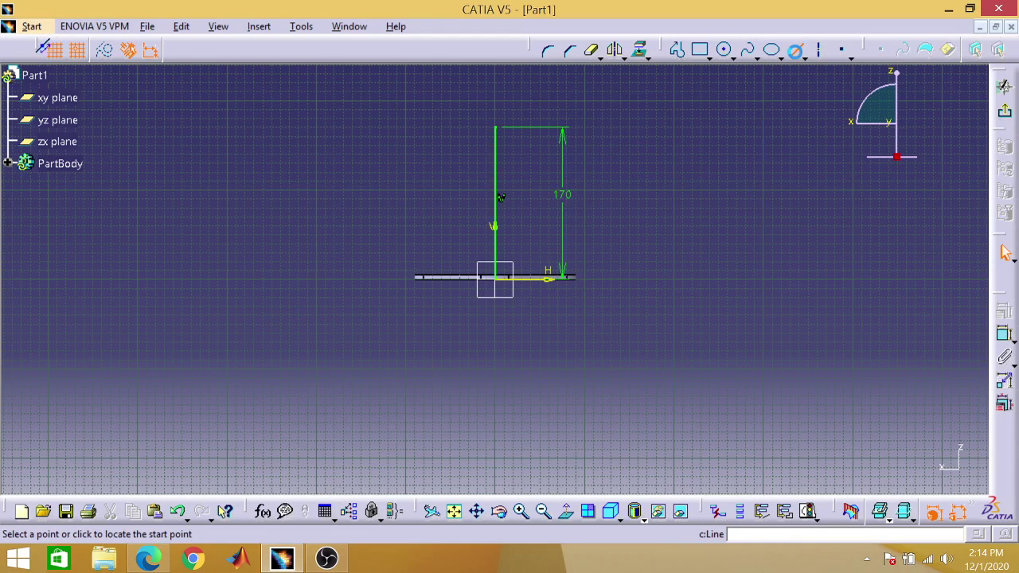
{"action": "left_click", "coordinate": [657, 154]}
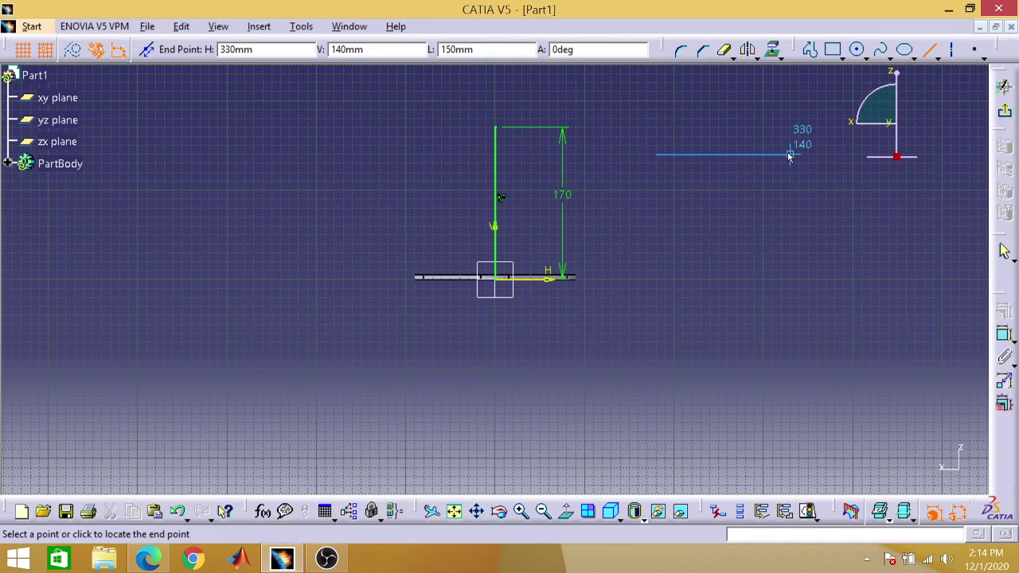
{"action": "left_click", "coordinate": [790, 155]}
Dimension the horizontal line and change its length from 150 to 170 mm.
{"action": "left_click", "coordinate": [732, 156]}
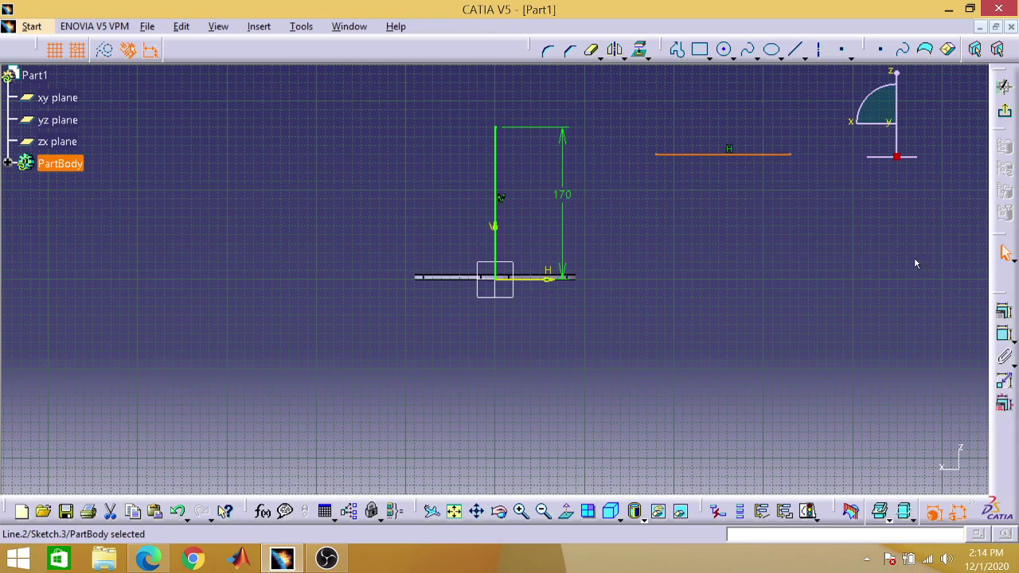
{"action": "left_click", "coordinate": [1005, 334]}
{"action": "left_click", "coordinate": [739, 260]}
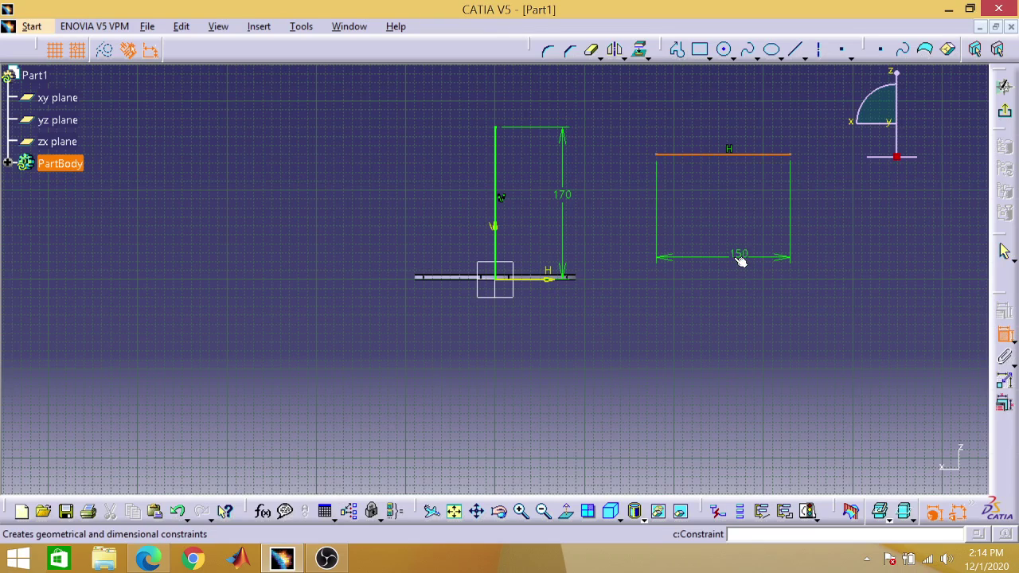
{"action": "double_click", "coordinate": [728, 256]}
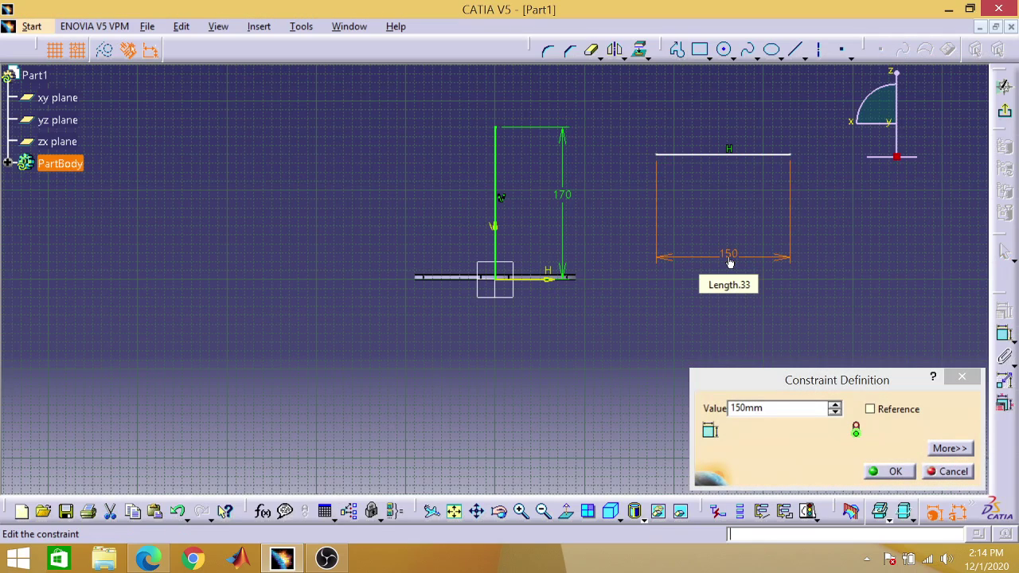
{"action": "type", "text": "170"}
{"action": "key", "text": "Return"}
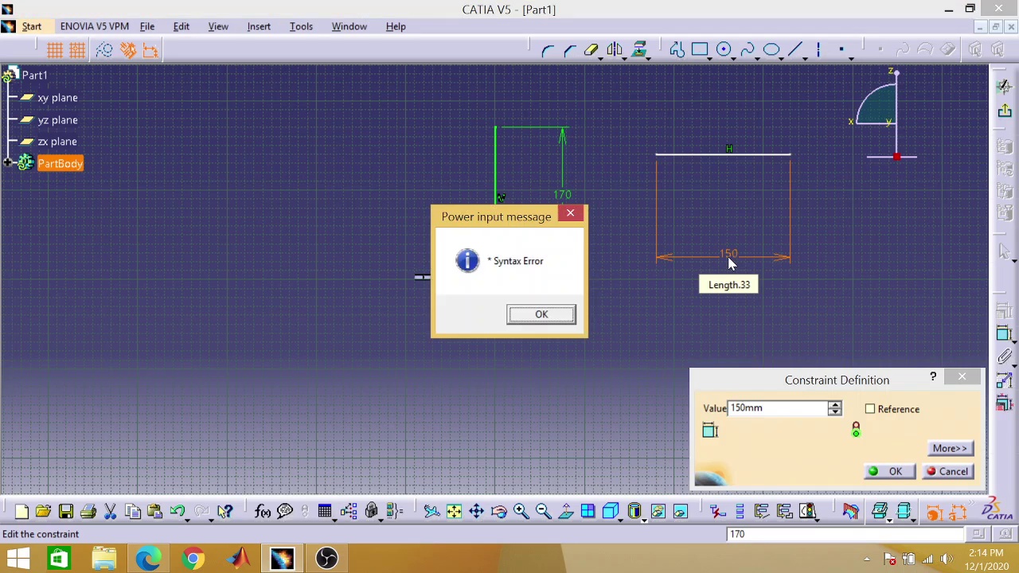
{"action": "left_click", "coordinate": [518, 316]}
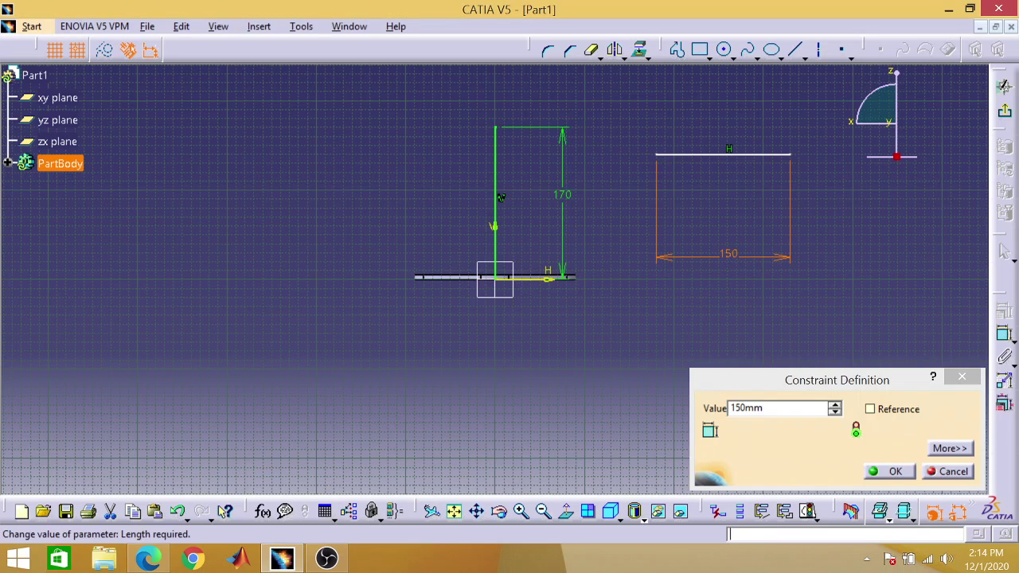
{"action": "left_click", "coordinate": [744, 408]}
{"action": "key", "text": "BackSpace"}
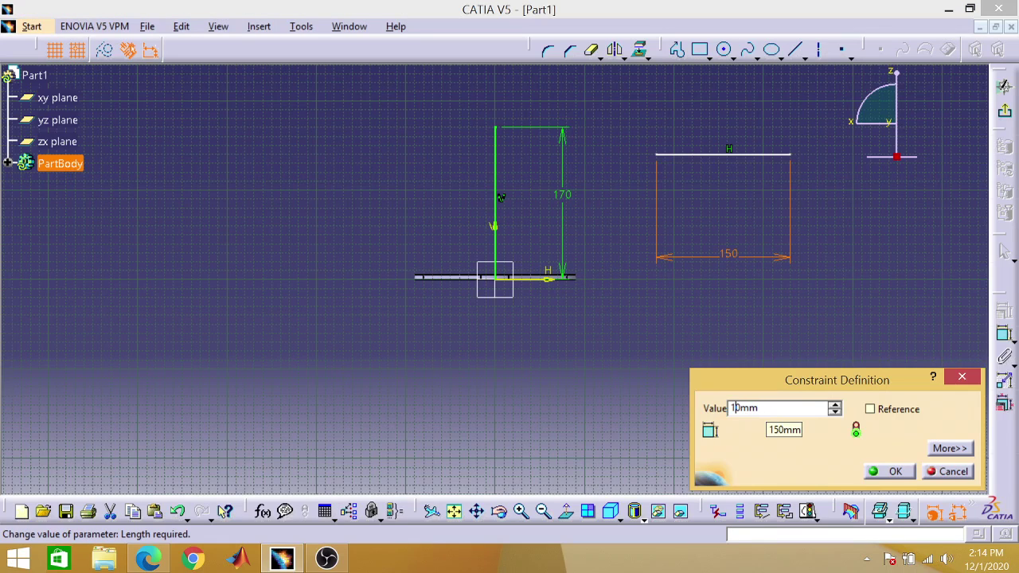
{"action": "type", "text": "70"}
{"action": "key", "text": "Return"}
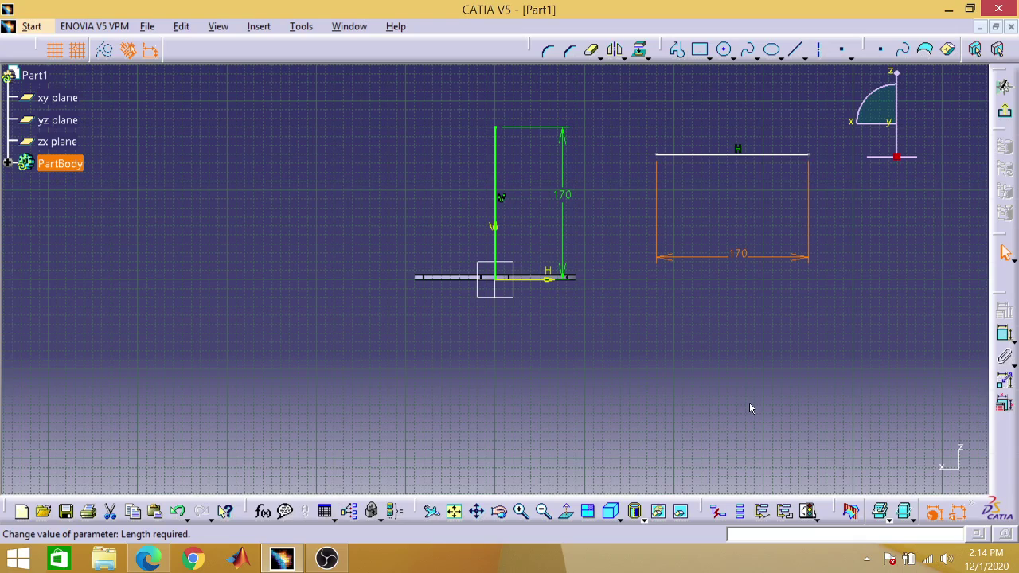
Make the horizontal line's left endpoint coincident with the vertical line's top endpoint.
{"action": "left_click", "coordinate": [657, 156]}
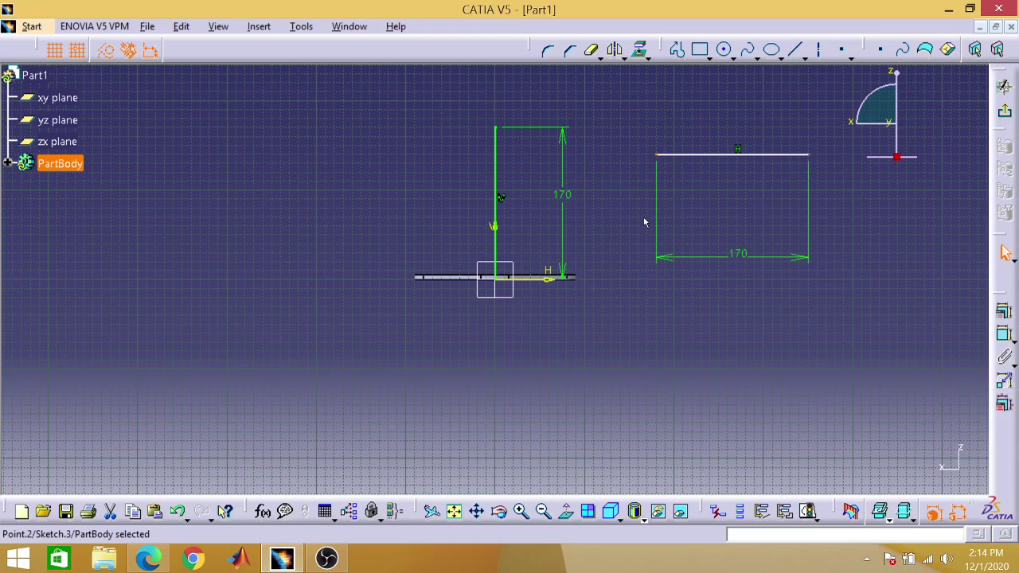
{"action": "left_click", "coordinate": [497, 127], "text": "ctrl"}
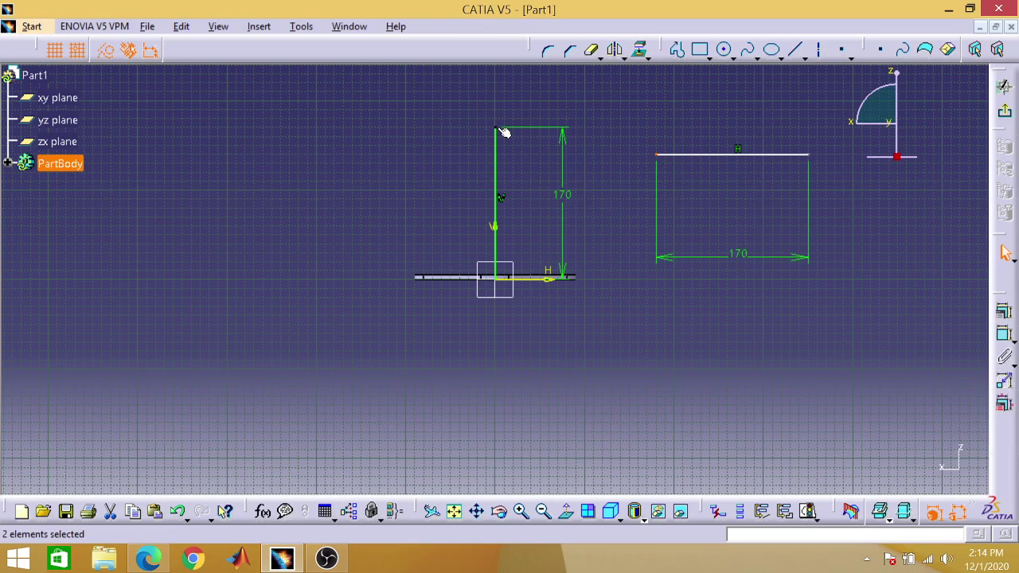
{"action": "left_click", "coordinate": [1004, 313]}
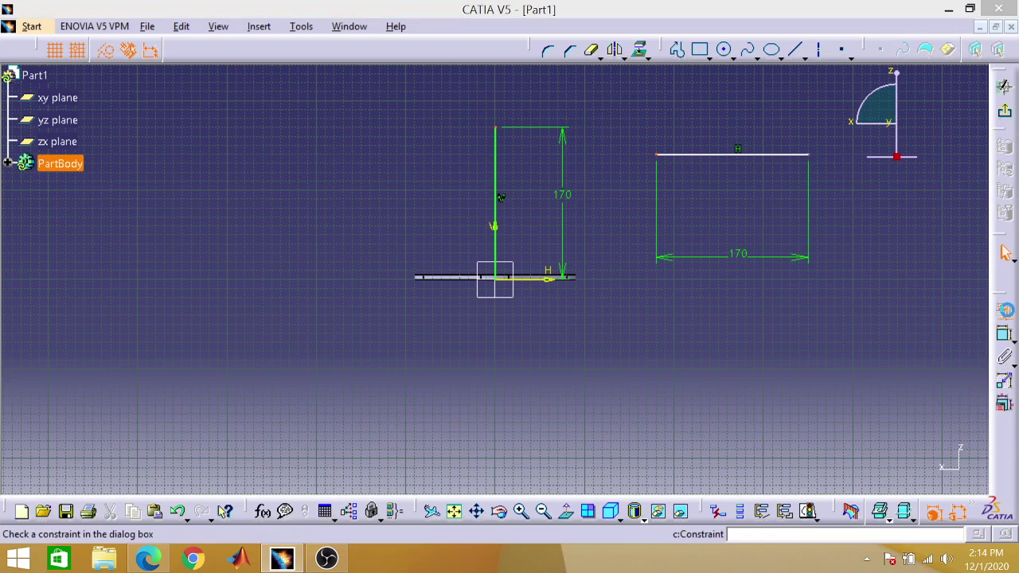
{"action": "left_click", "coordinate": [879, 226]}
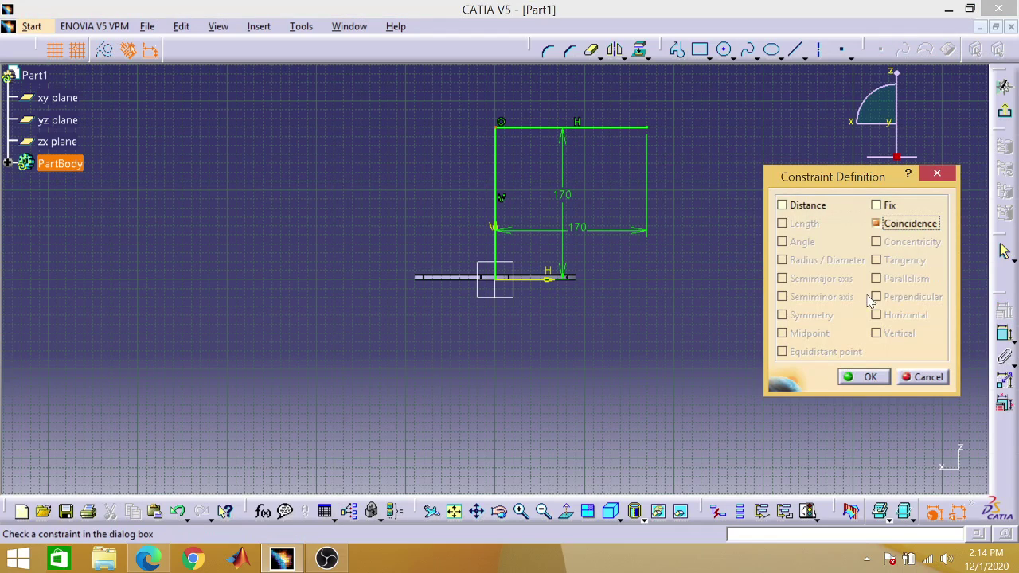
{"action": "left_click", "coordinate": [862, 374]}
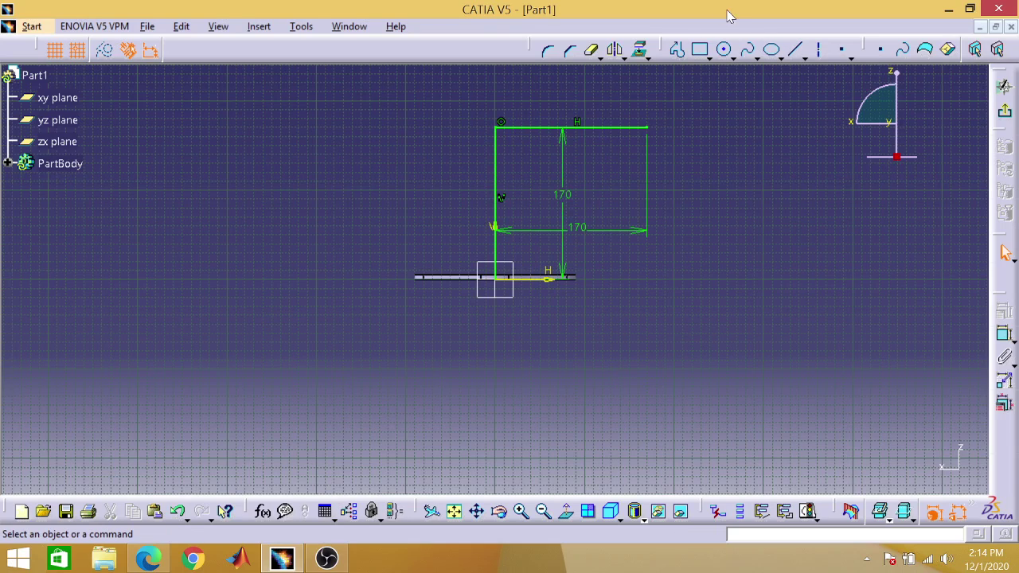
Round the L-path corner with a 120 mm radius and exit the sketch.
{"action": "left_click", "coordinate": [548, 50]}
{"action": "left_click", "coordinate": [495, 146]}
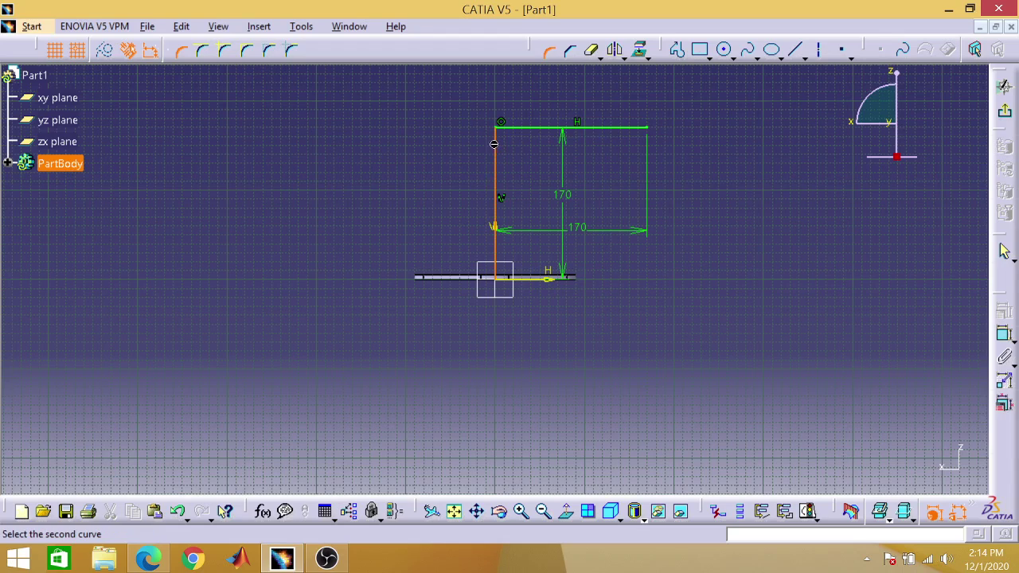
{"action": "left_click", "coordinate": [525, 129]}
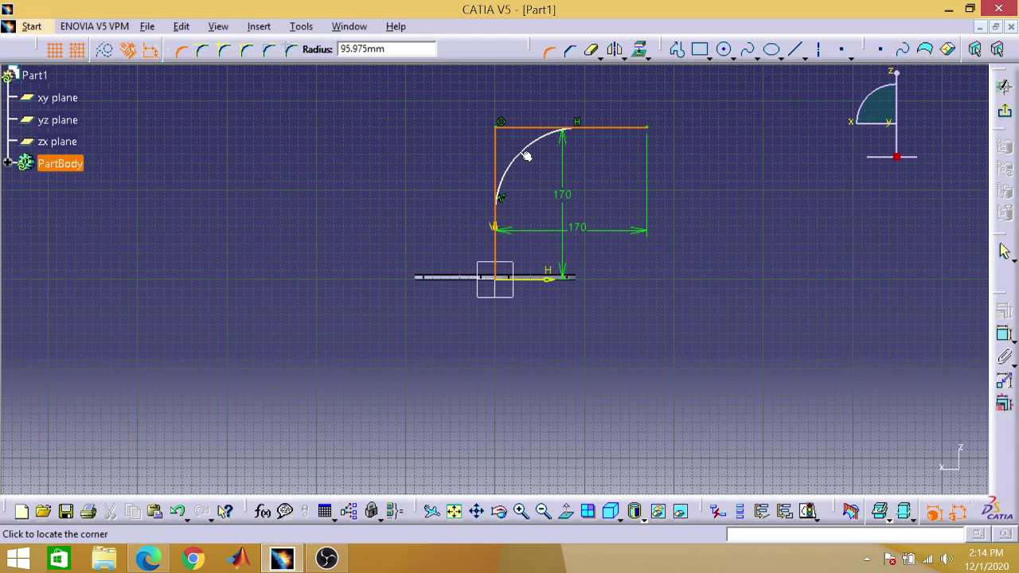
{"action": "left_click", "coordinate": [524, 158]}
{"action": "left_click", "coordinate": [575, 319]}
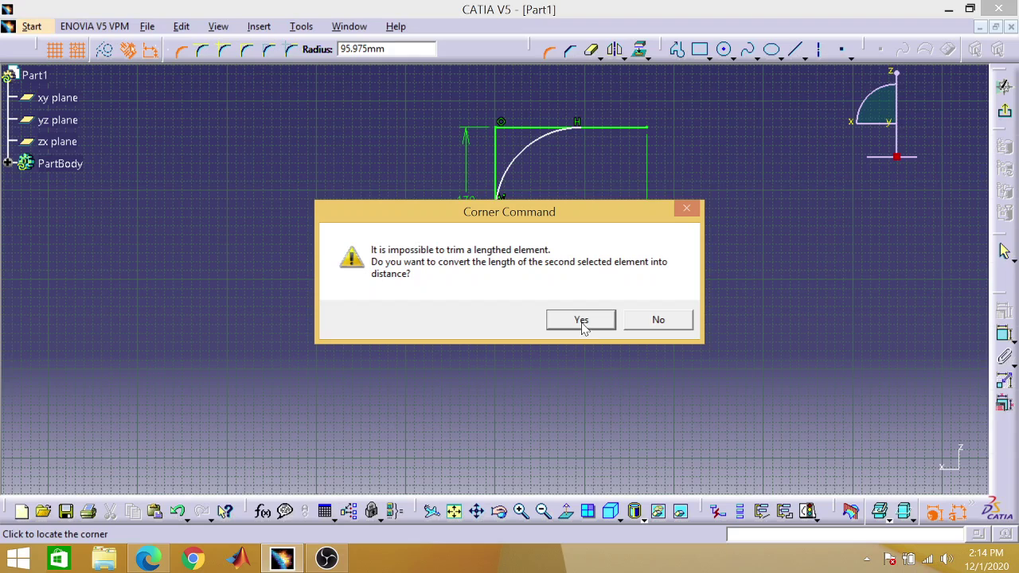
{"action": "left_click", "coordinate": [582, 320]}
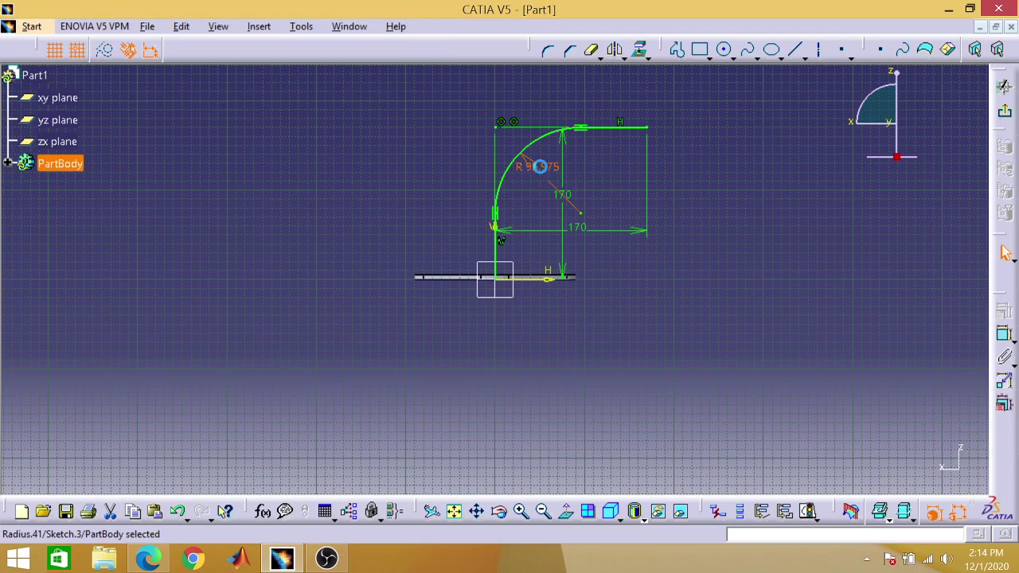
{"action": "double_click", "coordinate": [541, 168]}
{"action": "type", "text": "12"}
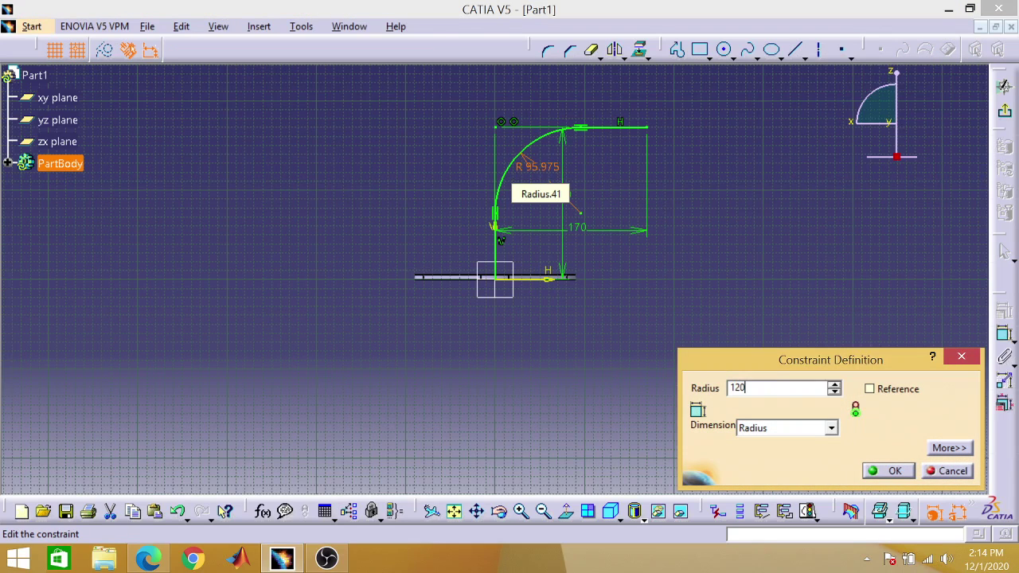
{"action": "type", "text": "0"}
{"action": "key", "text": "Return"}
{"action": "left_click", "coordinate": [646, 424]}
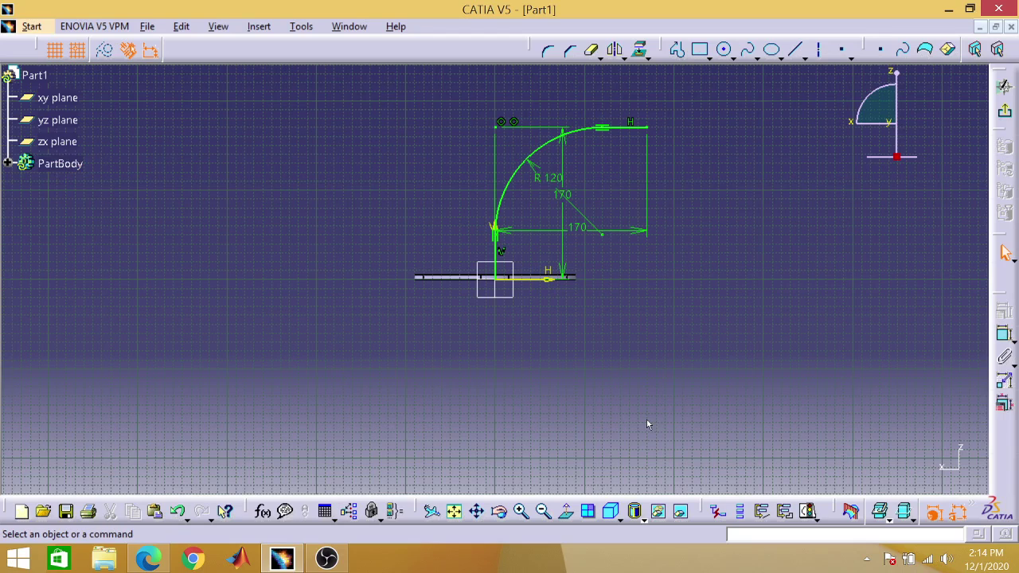
{"action": "left_click", "coordinate": [1004, 86]}
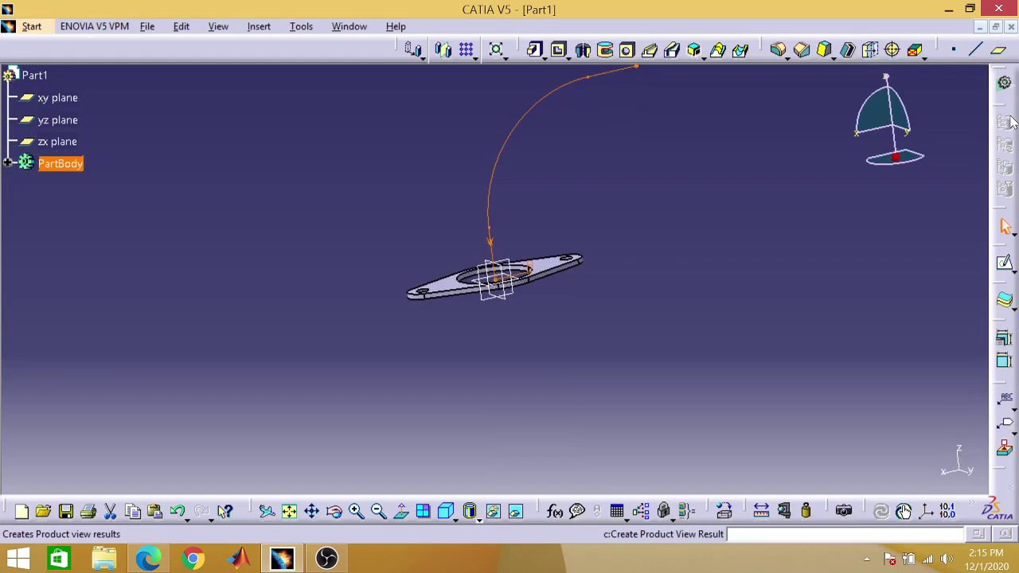
Start a new sketch on the xy plane and zoom in on the flange profile.
{"action": "left_click", "coordinate": [146, 192]}
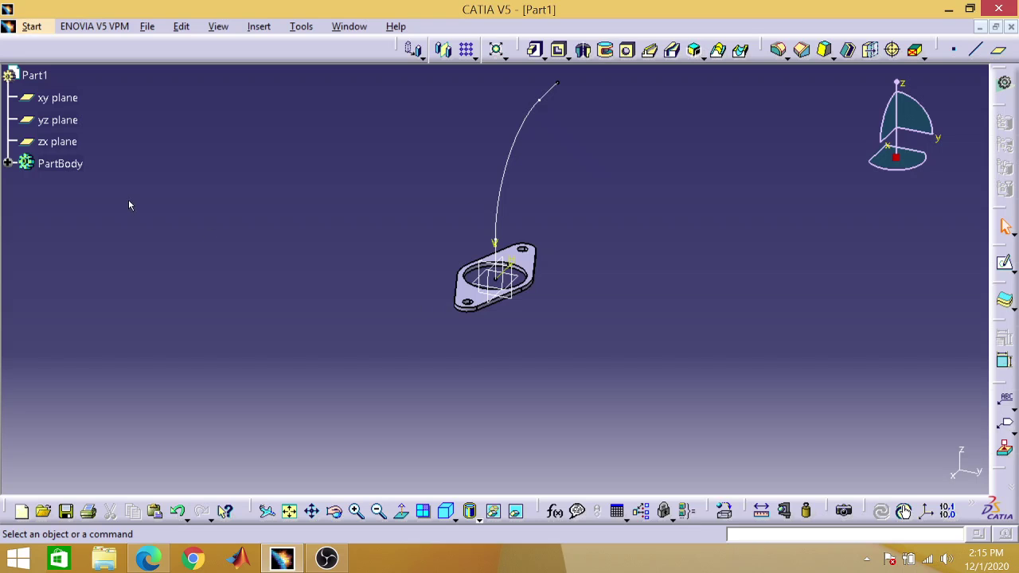
{"action": "left_click", "coordinate": [54, 98]}
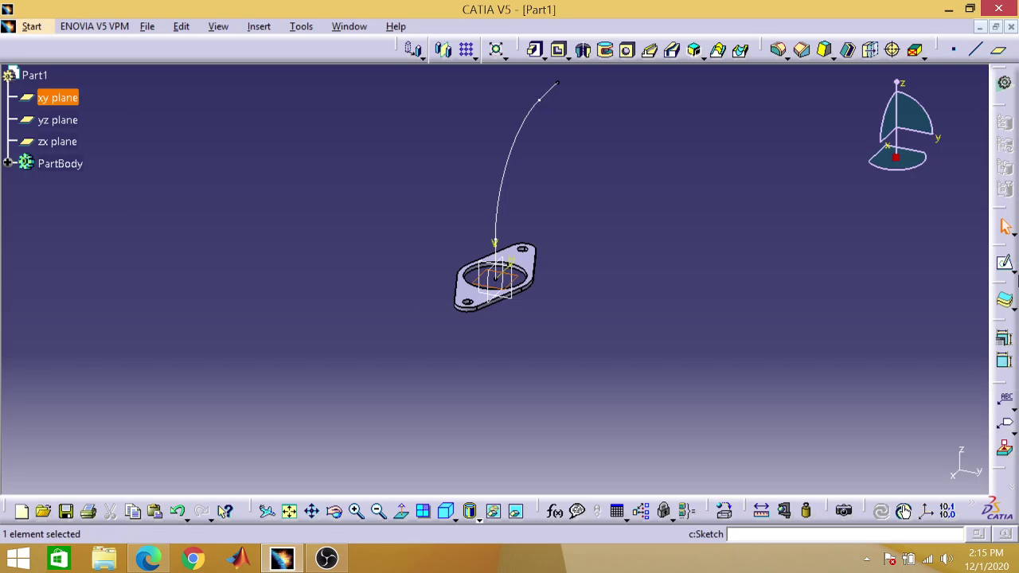
{"action": "left_click", "coordinate": [1006, 268]}
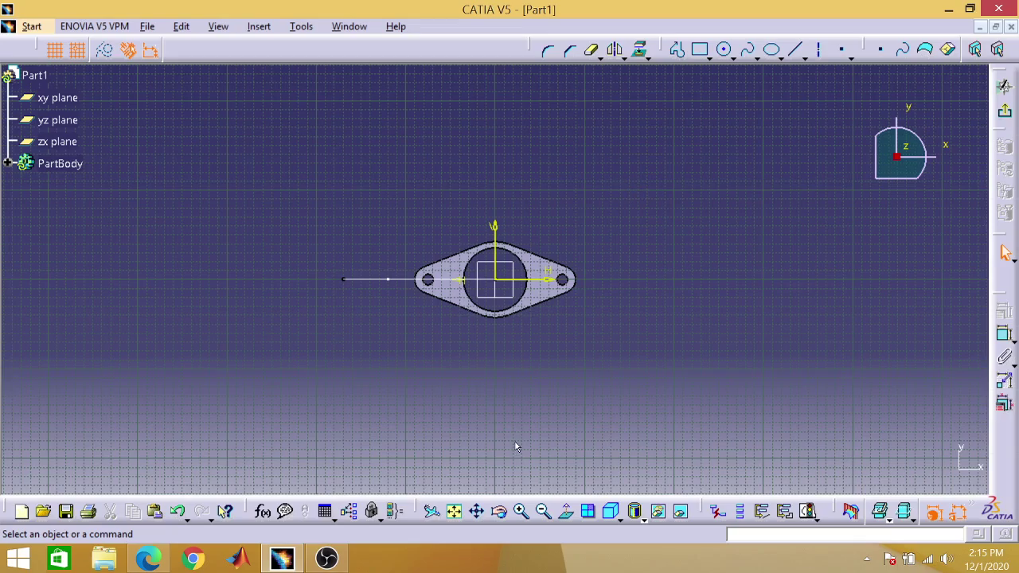
{"action": "left_click", "coordinate": [522, 510]}
{"action": "left_click", "coordinate": [522, 510]}
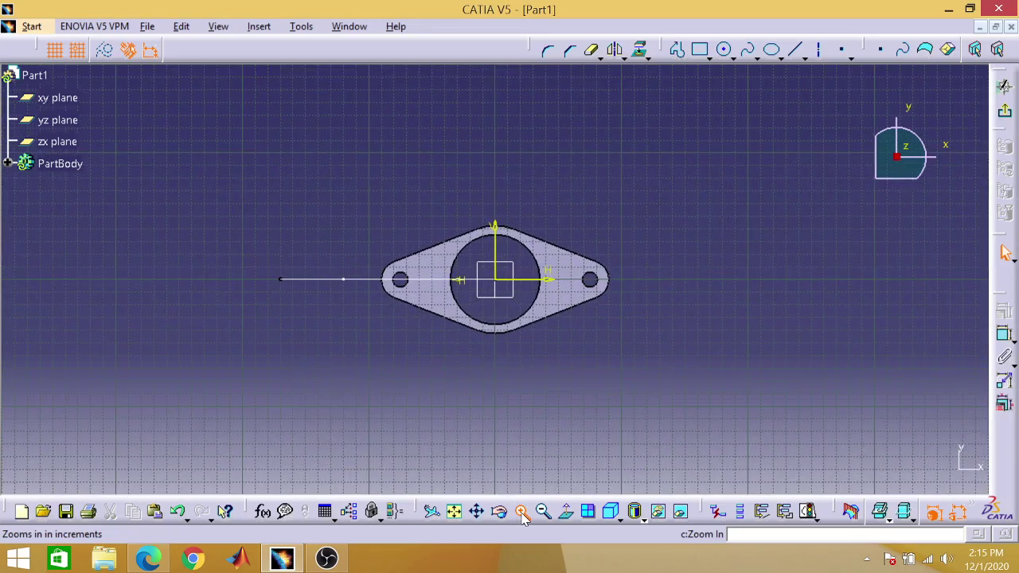
{"action": "left_click", "coordinate": [522, 511]}
{"action": "left_click", "coordinate": [521, 510]}
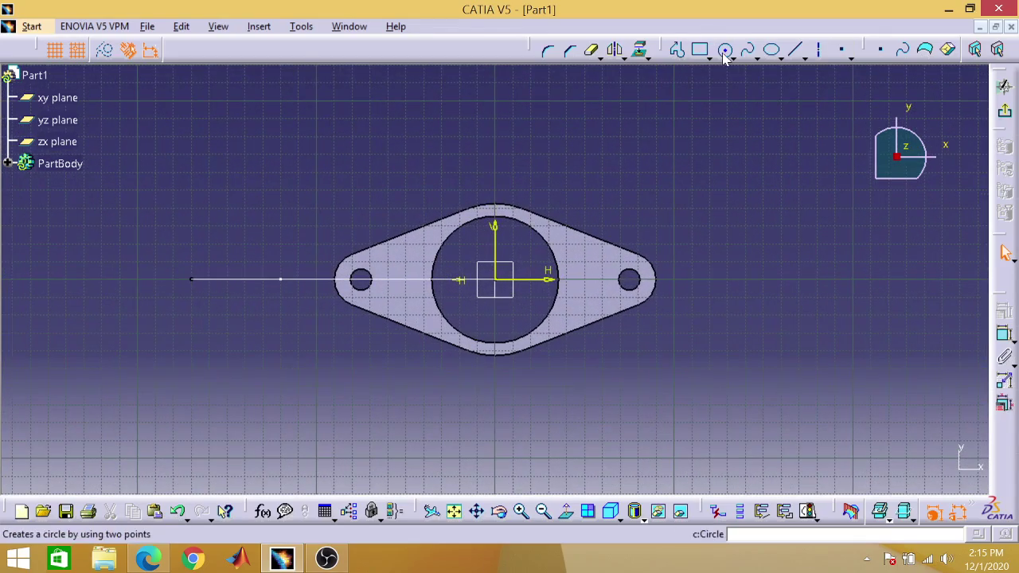
Draw an origin-centred circle, dimension it to 75 mm, then undo that change.
{"action": "left_click", "coordinate": [724, 49]}
{"action": "left_click", "coordinate": [496, 280]}
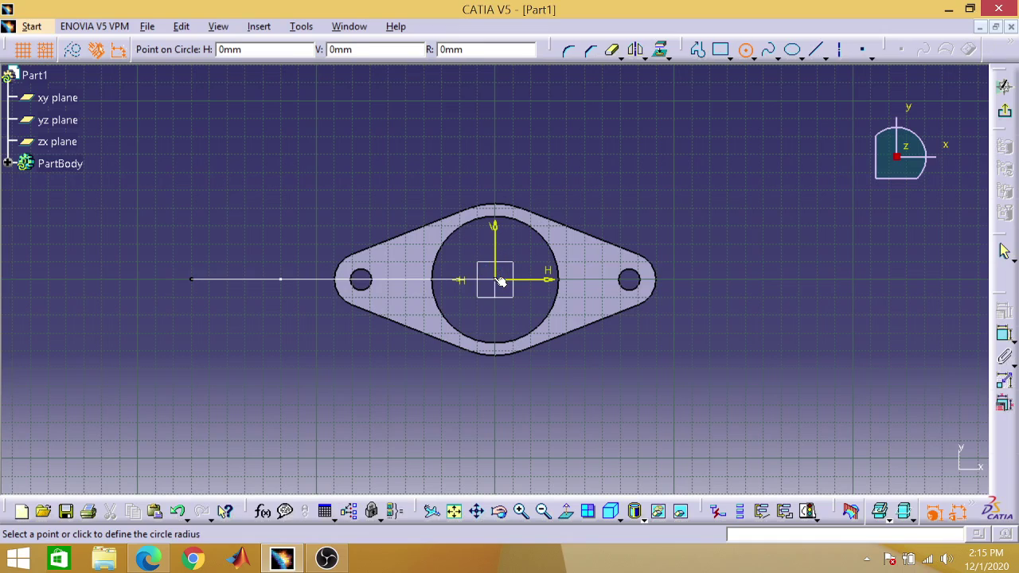
{"action": "left_click", "coordinate": [507, 214]}
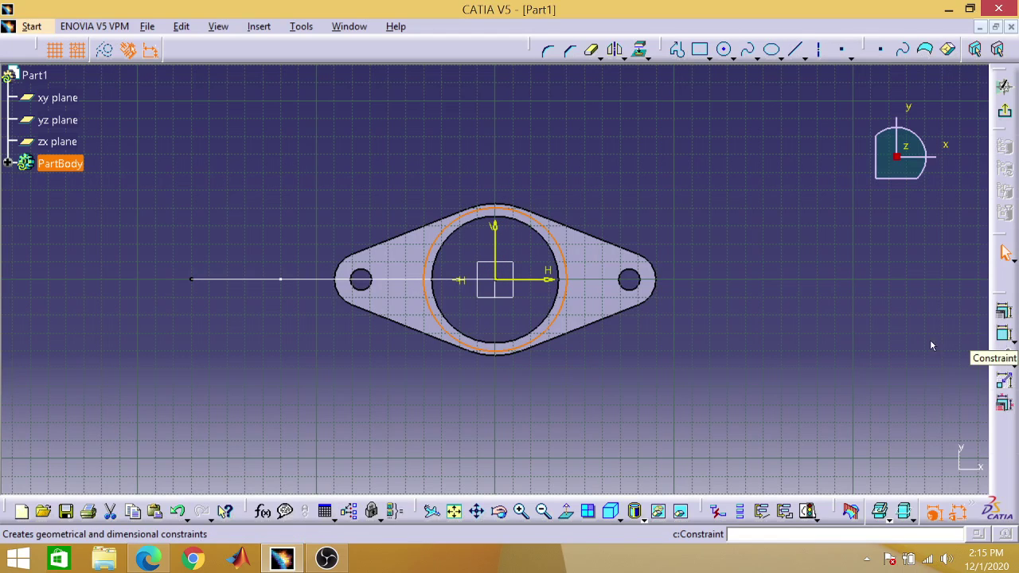
{"action": "left_click", "coordinate": [1004, 335]}
{"action": "left_click", "coordinate": [720, 367]}
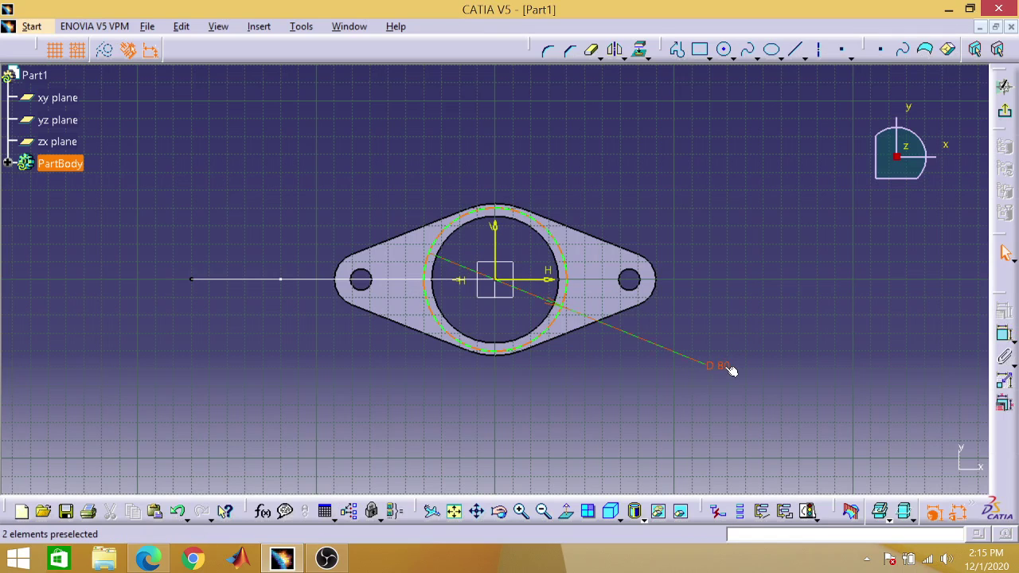
{"action": "double_click", "coordinate": [729, 371]}
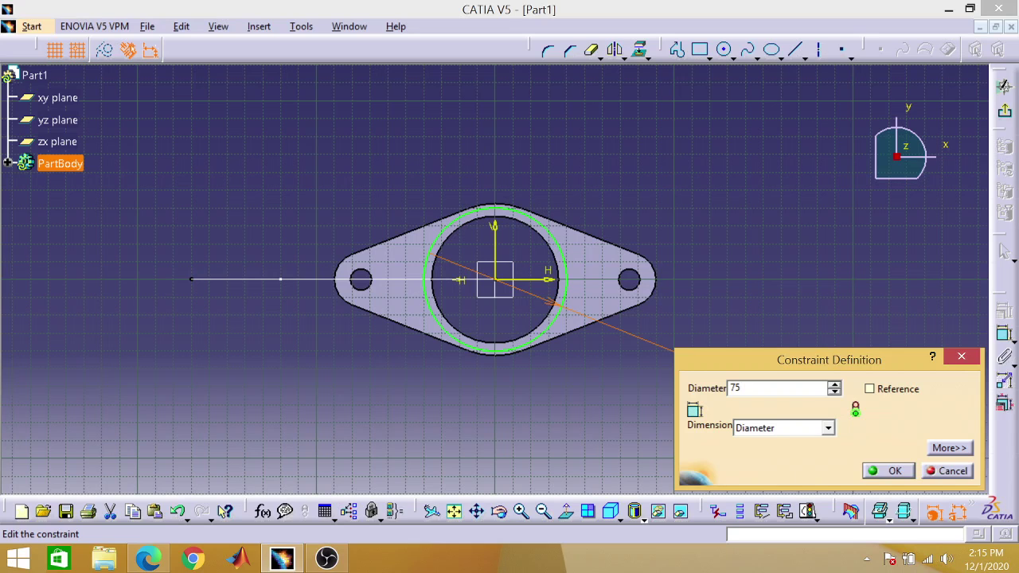
{"action": "key", "text": "Return"}
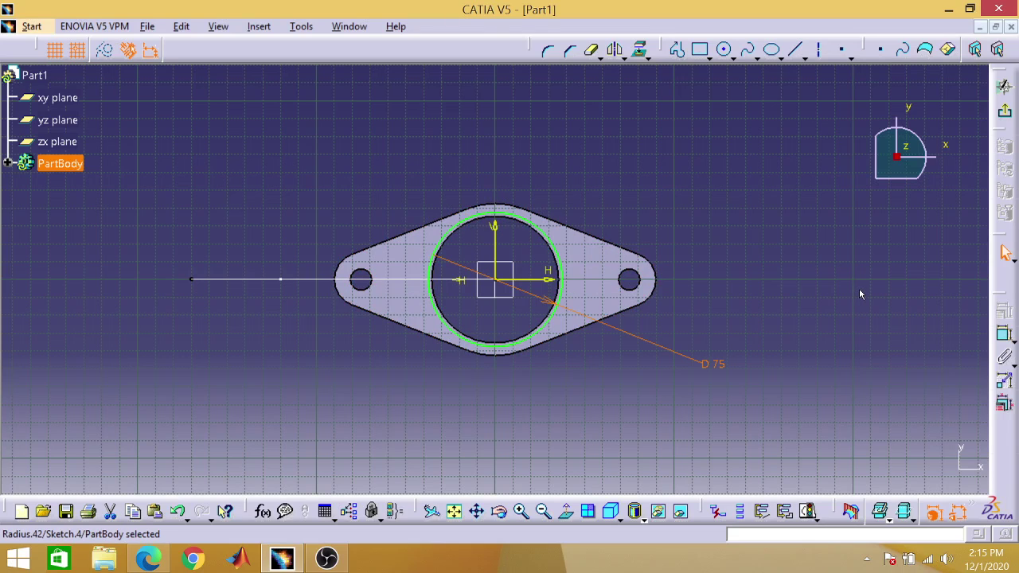
{"action": "key", "text": "ctrl+z"}
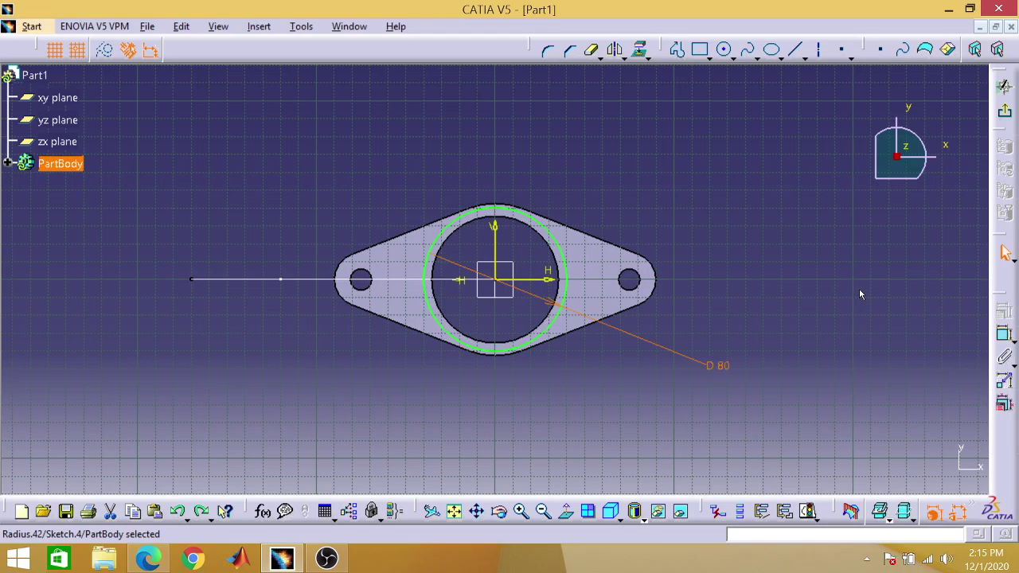
{"action": "left_click", "coordinate": [860, 293]}
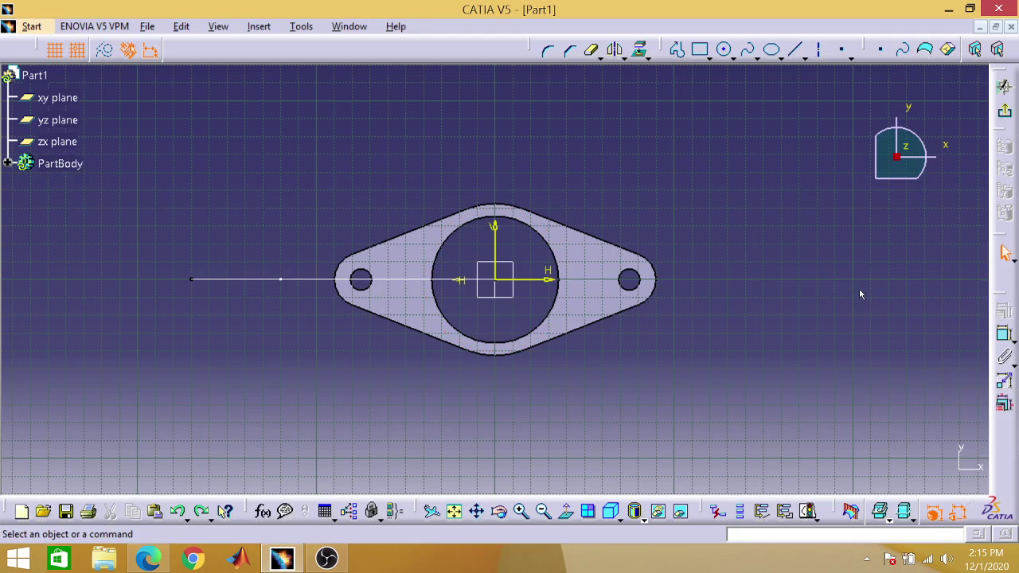
Project the flange's central bore edge into the sketch.
{"action": "left_click", "coordinate": [549, 240]}
{"action": "left_click", "coordinate": [642, 51]}
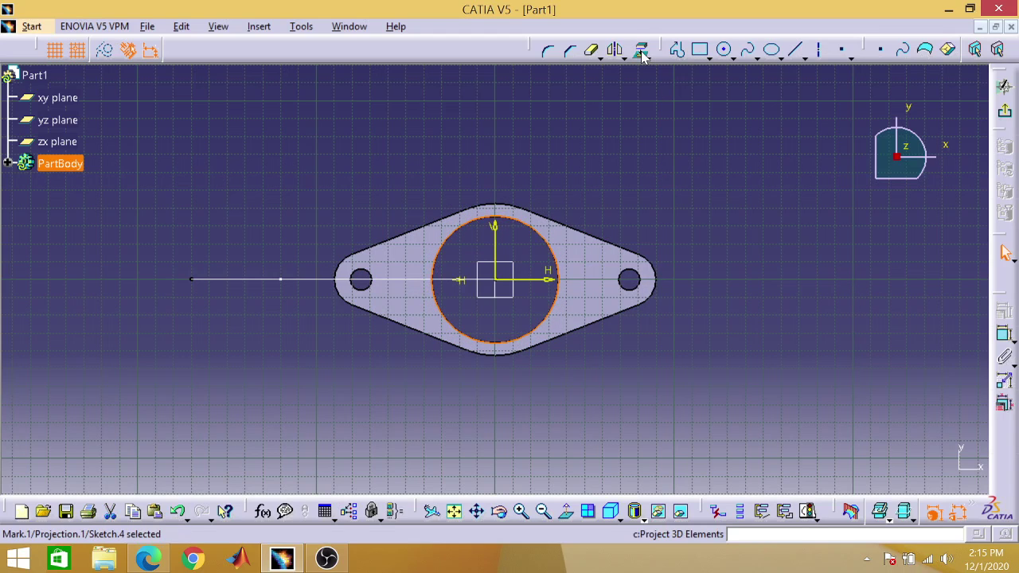
{"action": "left_click", "coordinate": [638, 147]}
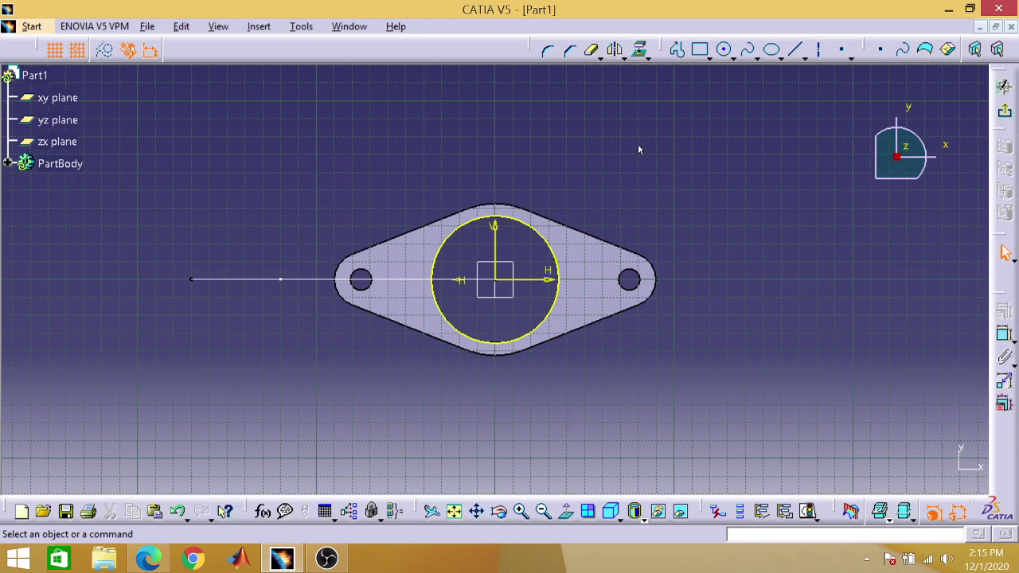
Draw a circle on the bore's centre and set its diameter to 75 mm.
{"action": "left_click", "coordinate": [725, 50]}
{"action": "left_click", "coordinate": [496, 279]}
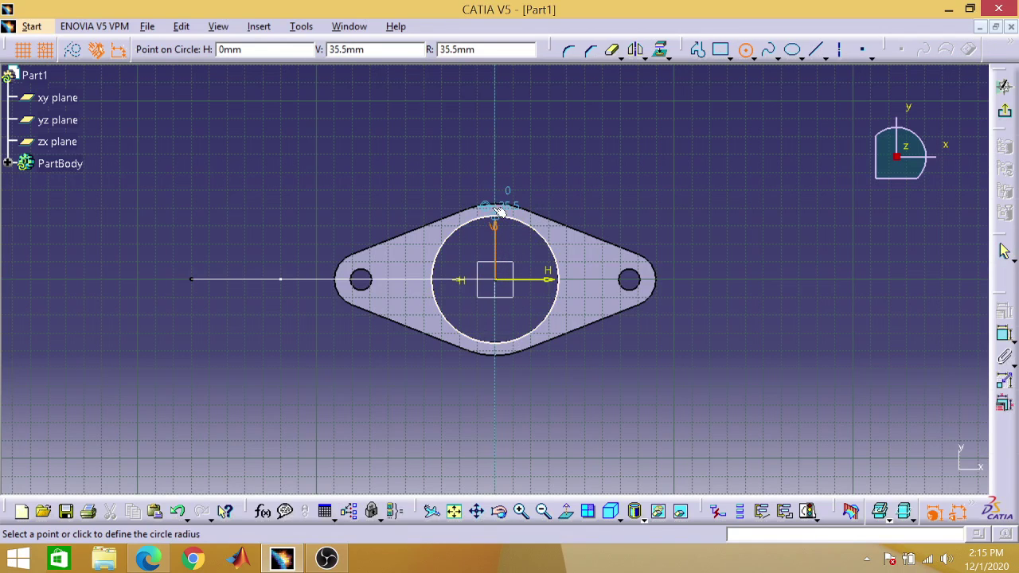
{"action": "left_click", "coordinate": [500, 205]}
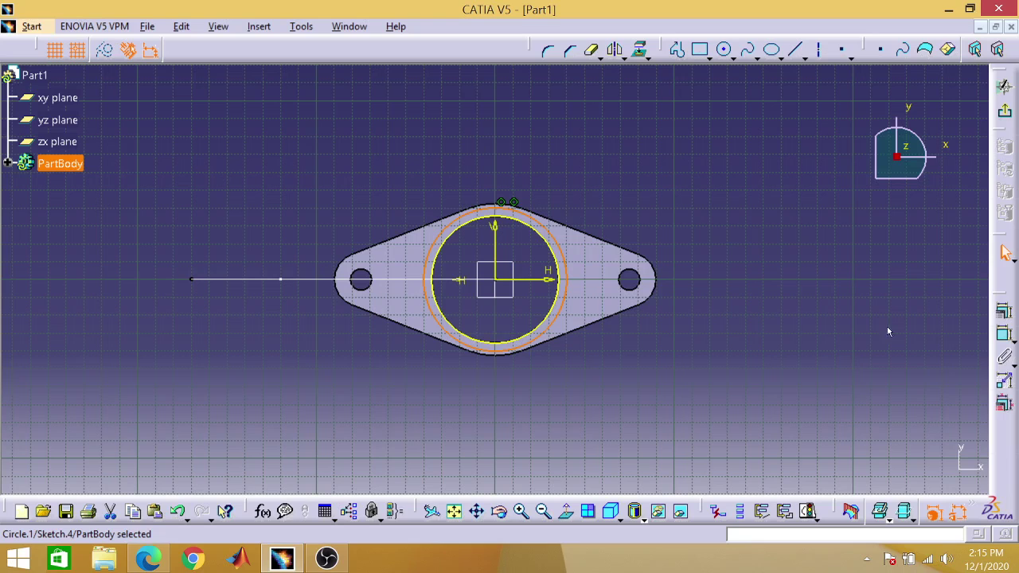
{"action": "left_click", "coordinate": [1005, 334]}
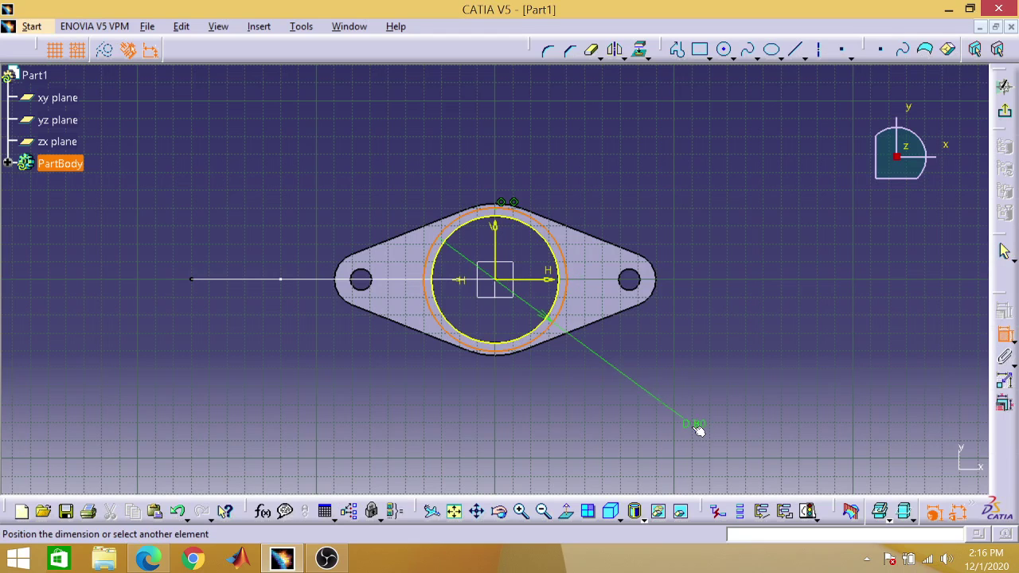
{"action": "left_click", "coordinate": [698, 430]}
{"action": "double_click", "coordinate": [701, 427]}
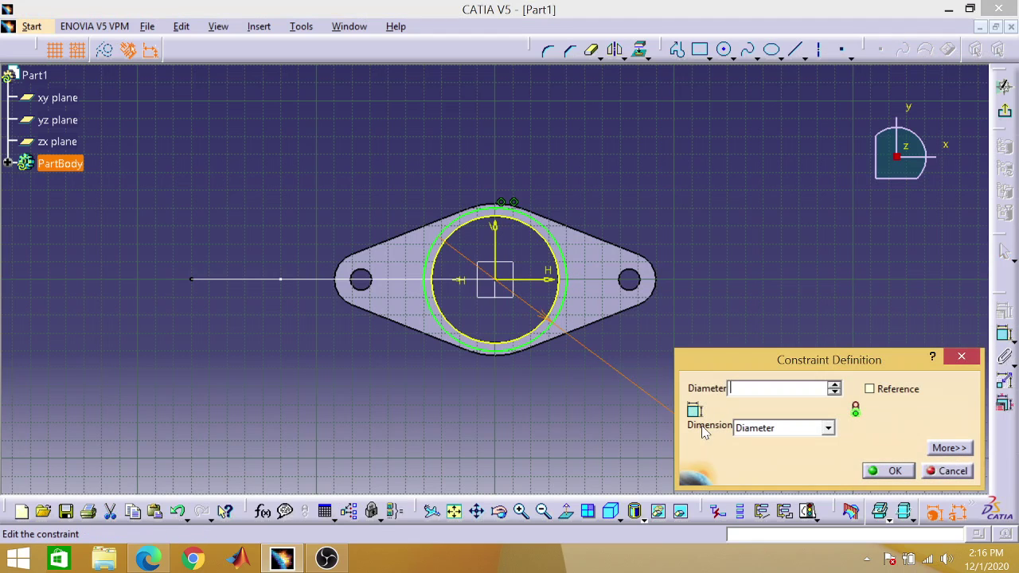
{"action": "type", "text": "75"}
{"action": "key", "text": "Return"}
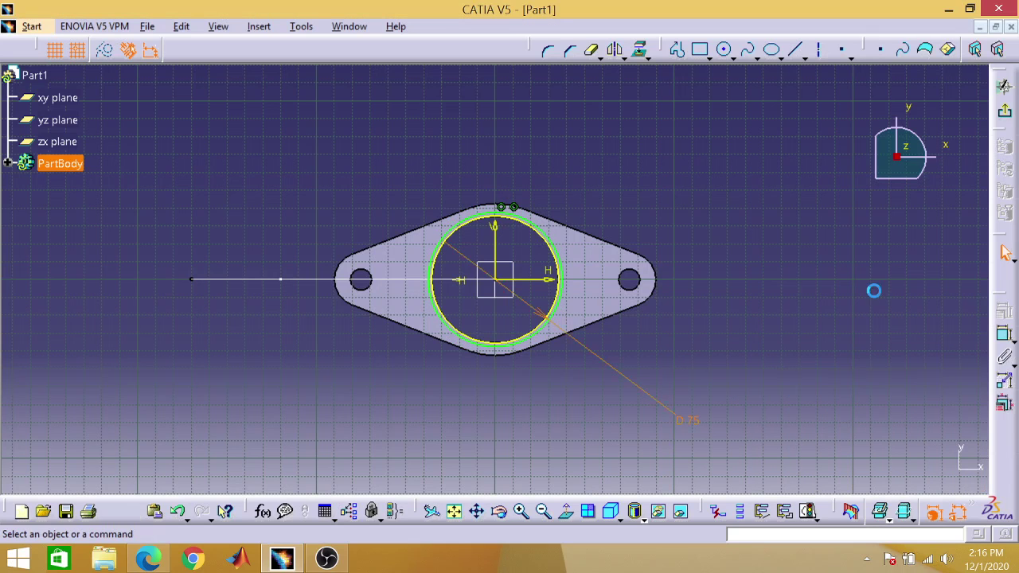
Review the bent pipe dimensions on the PDF drawing in Edge, then minimize it.
{"action": "left_click", "coordinate": [148, 560]}
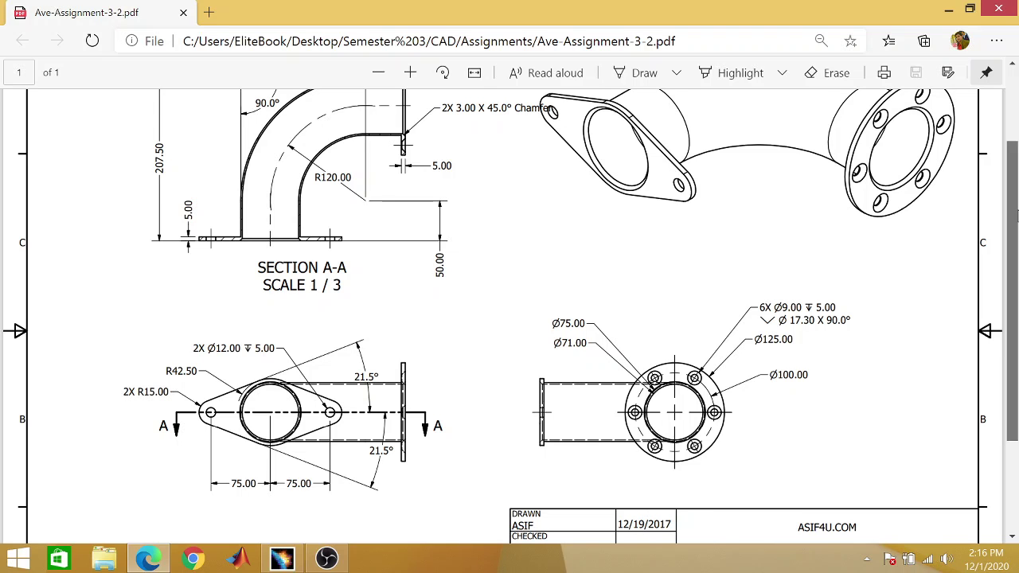
{"action": "scroll", "coordinate": [1013, 215], "scroll_direction": "up", "scroll_amount": 3}
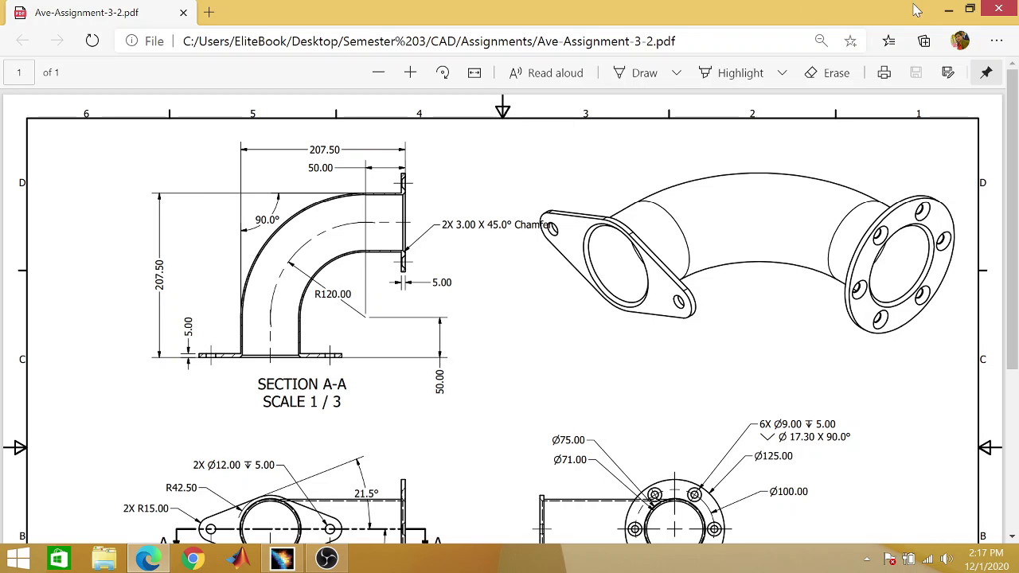
{"action": "left_click", "coordinate": [948, 11]}
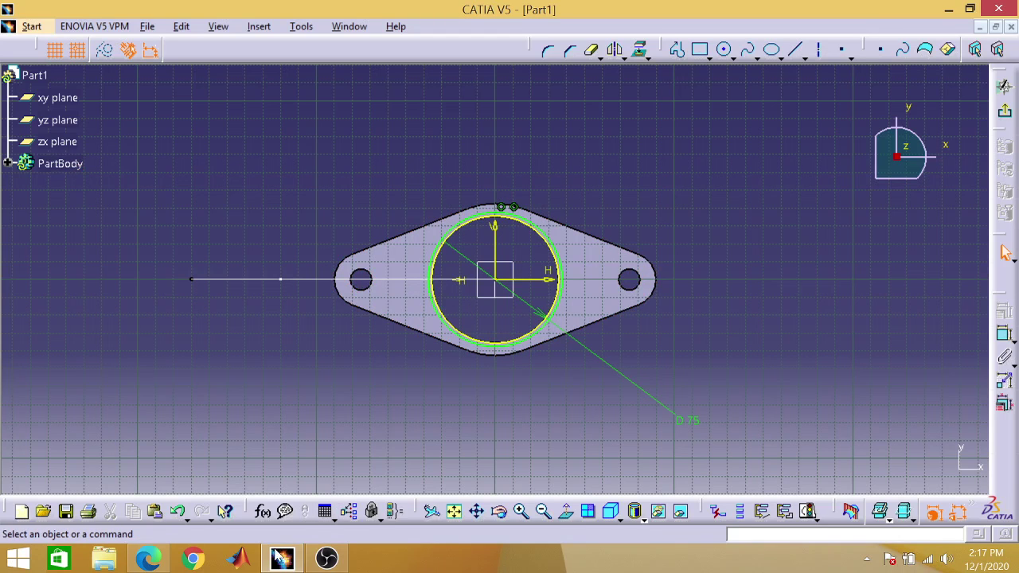
{"action": "left_click", "coordinate": [163, 551]}
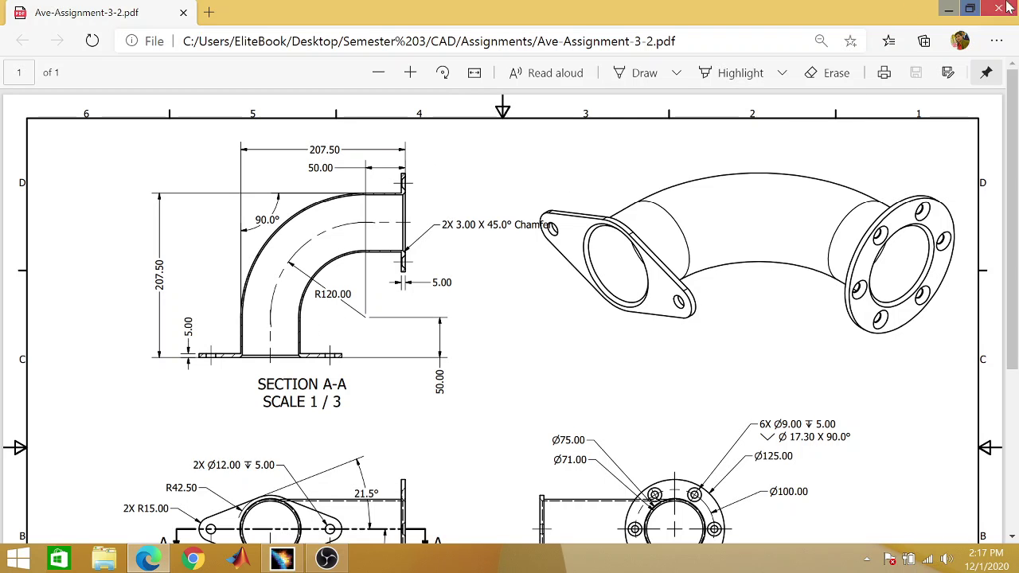
{"action": "left_click", "coordinate": [948, 10]}
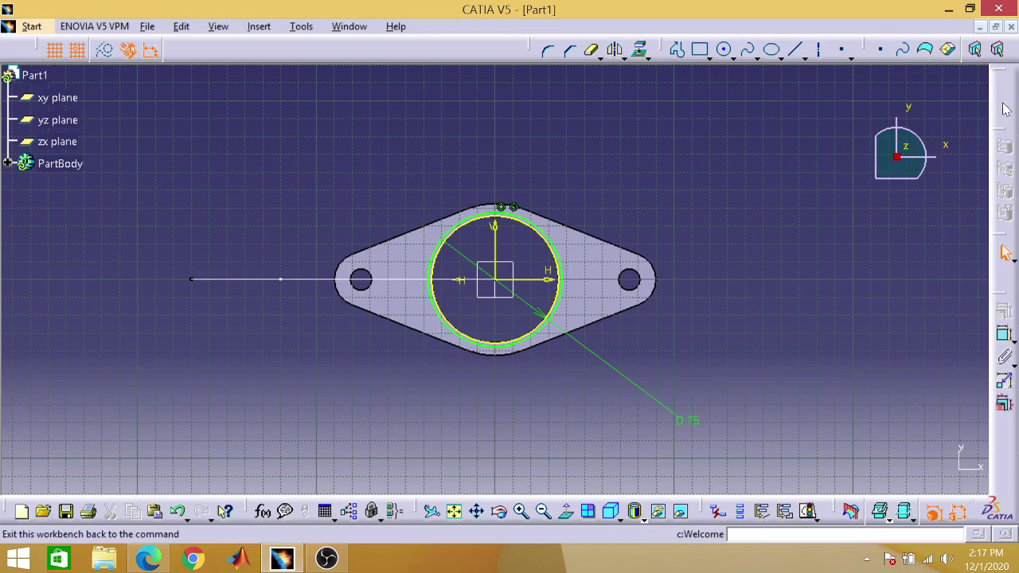
Create Rib.1 sweeping the Sketch.4 circle along the Sketch.3 bent curve, then inspect the pipe end.
{"action": "left_click", "coordinate": [1004, 88]}
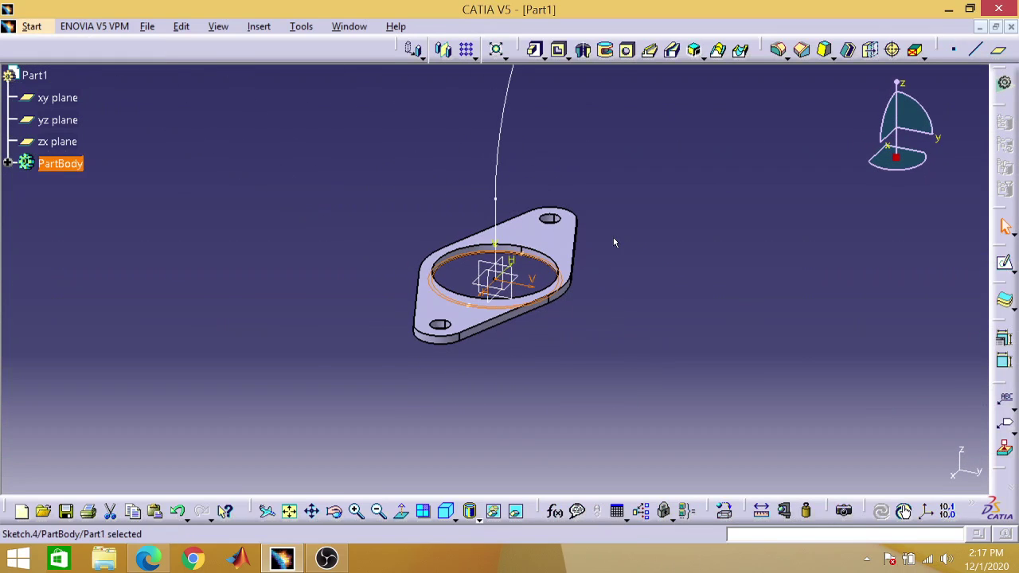
{"action": "left_click", "coordinate": [651, 50]}
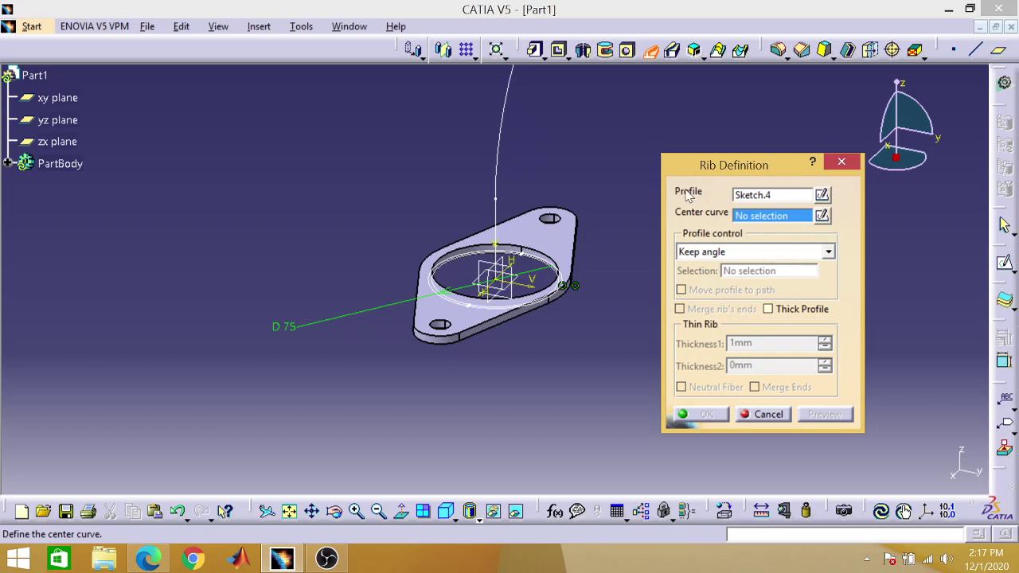
{"action": "left_click", "coordinate": [499, 166]}
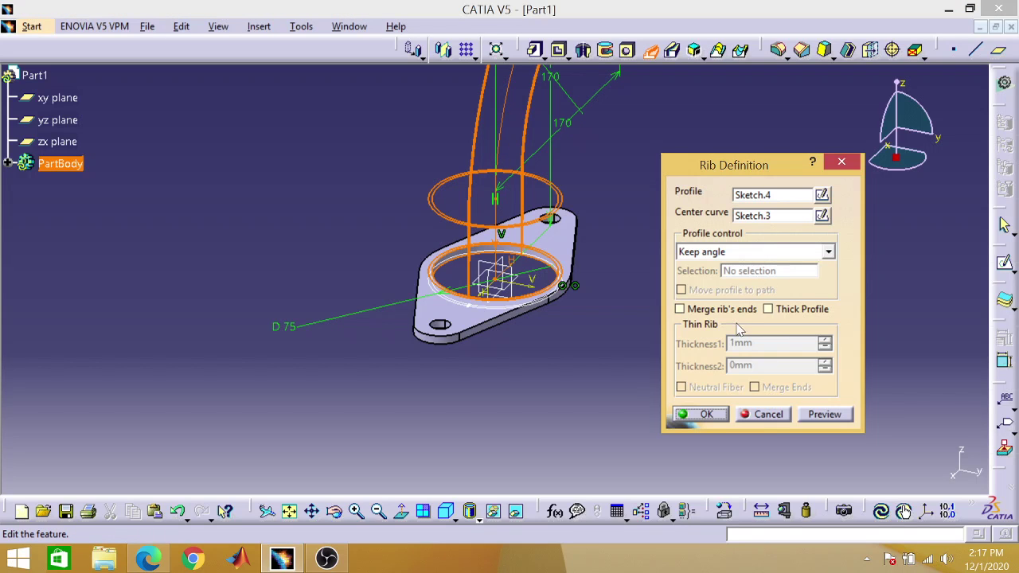
{"action": "left_click", "coordinate": [705, 417]}
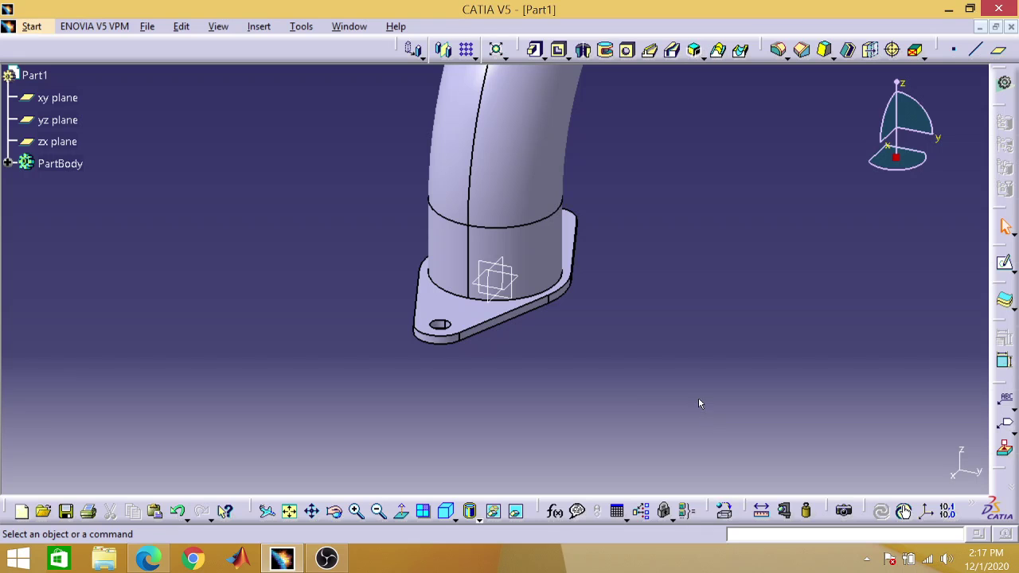
{"action": "left_click", "coordinate": [338, 517]}
{"action": "left_click_drag", "start_coordinate": [757, 276], "coordinate": [335, 357]}
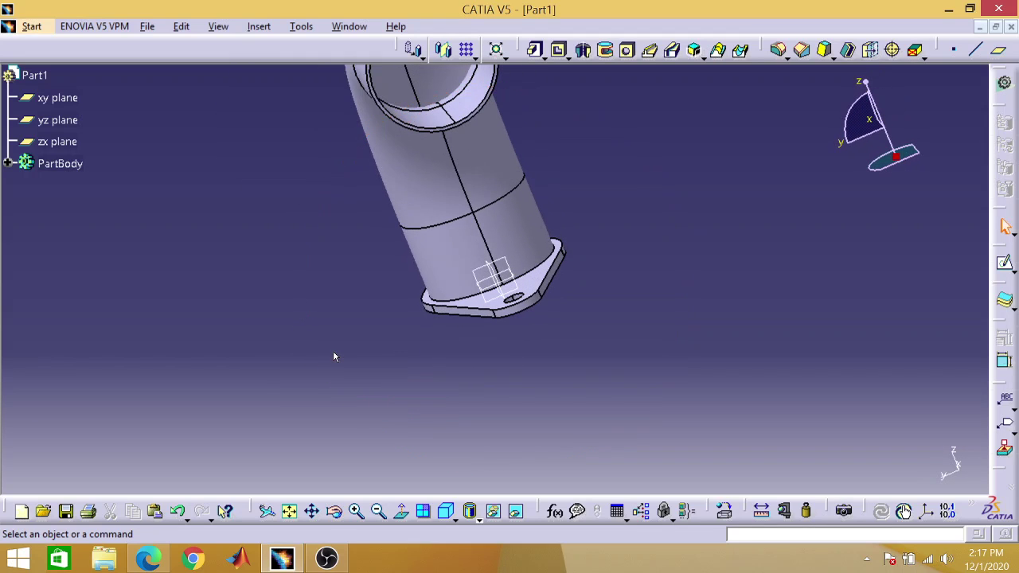
{"action": "left_click", "coordinate": [356, 510]}
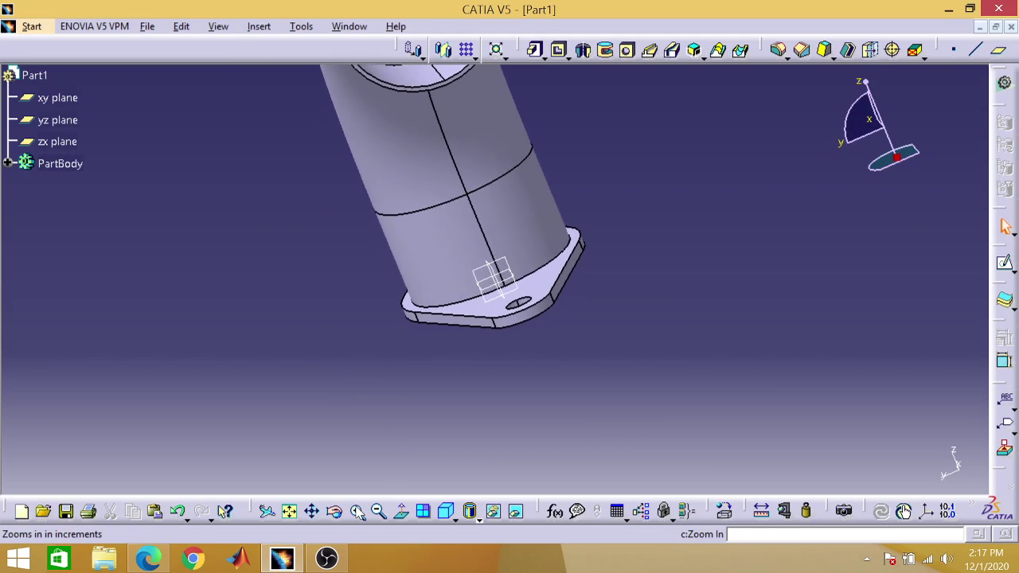
{"action": "left_click", "coordinate": [356, 511]}
{"action": "left_click", "coordinate": [356, 510]}
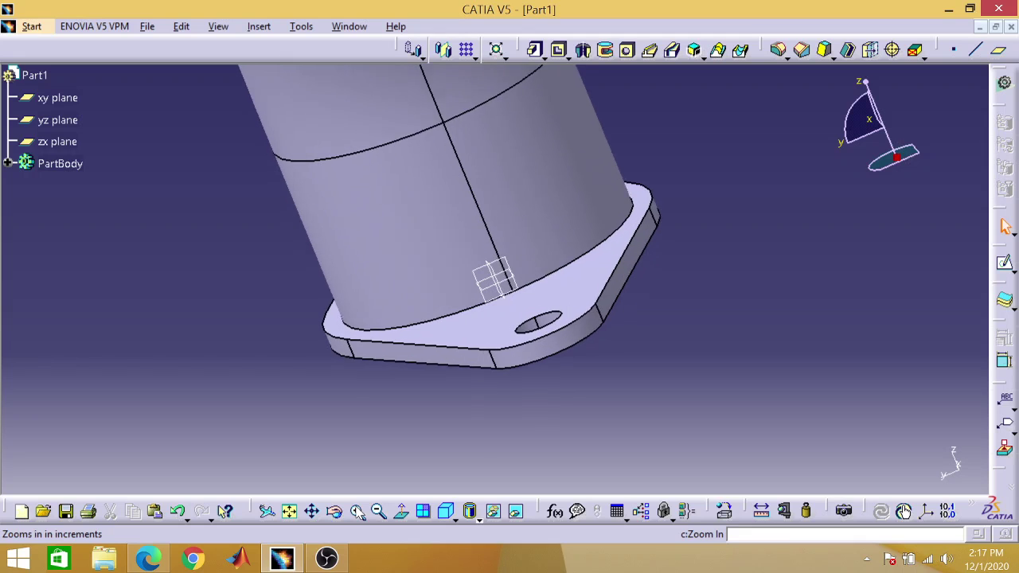
{"action": "left_click", "coordinate": [356, 511]}
{"action": "left_click", "coordinate": [356, 511]}
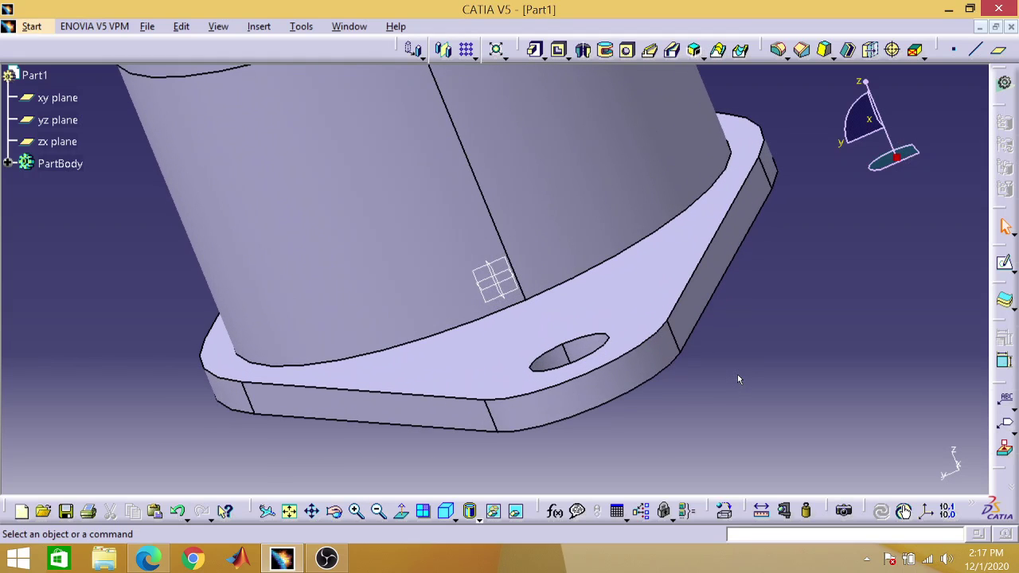
{"action": "key", "text": "Down"}
{"action": "key", "text": "Down"}
{"action": "key", "text": "Down"}
{"action": "key", "text": "Down"}
{"action": "key", "text": "Down"}
{"action": "key", "text": "Down"}
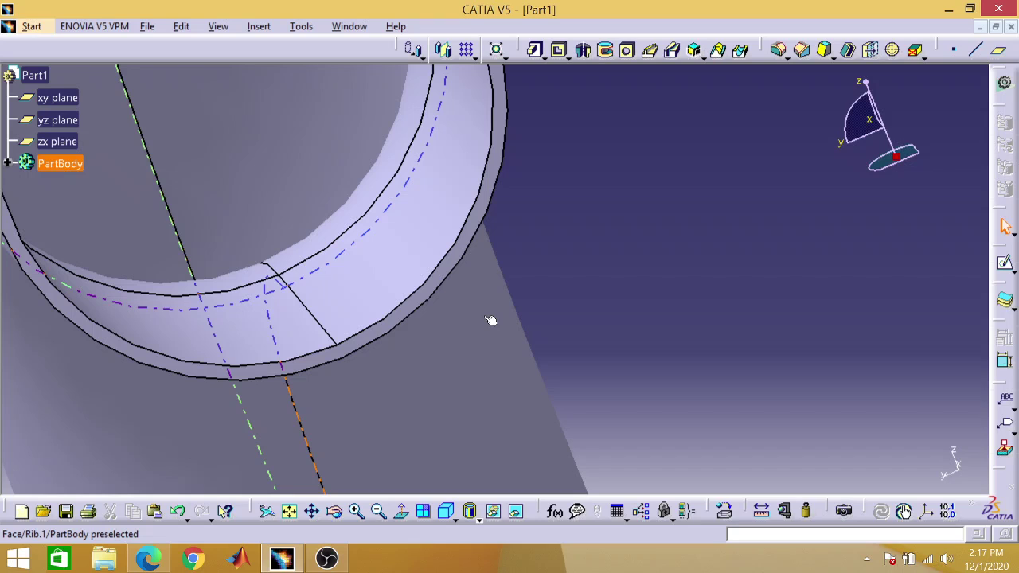
Open Sketch.5 on the pipe's end face and project its outer circular edge.
{"action": "left_click", "coordinate": [472, 245]}
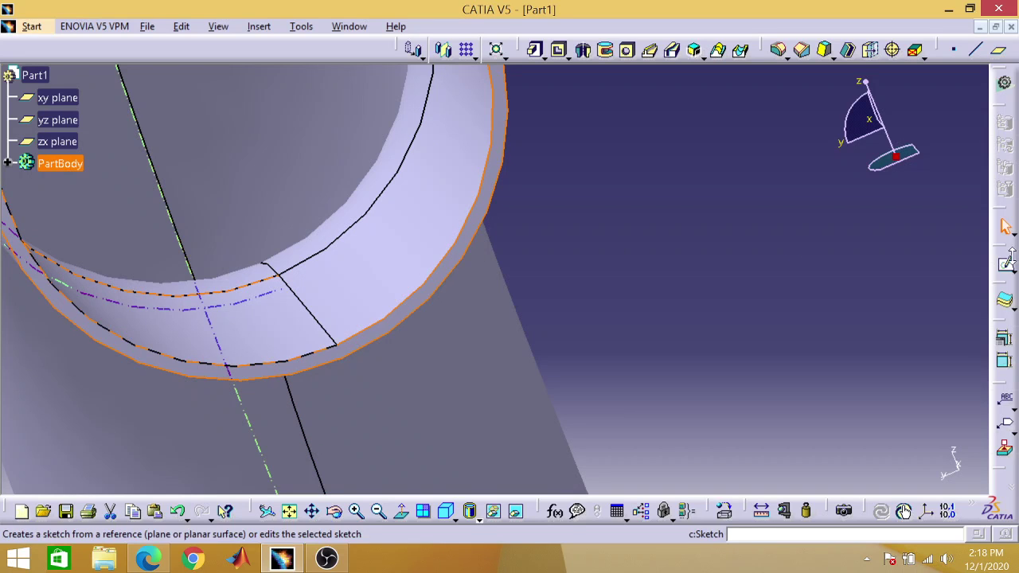
{"action": "left_click", "coordinate": [1006, 265]}
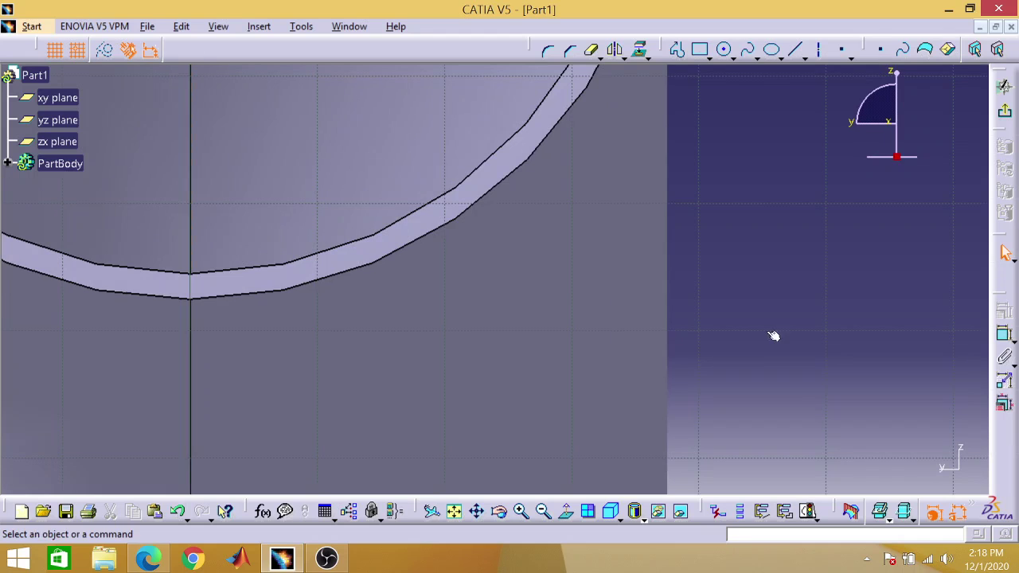
{"action": "left_click", "coordinate": [543, 513]}
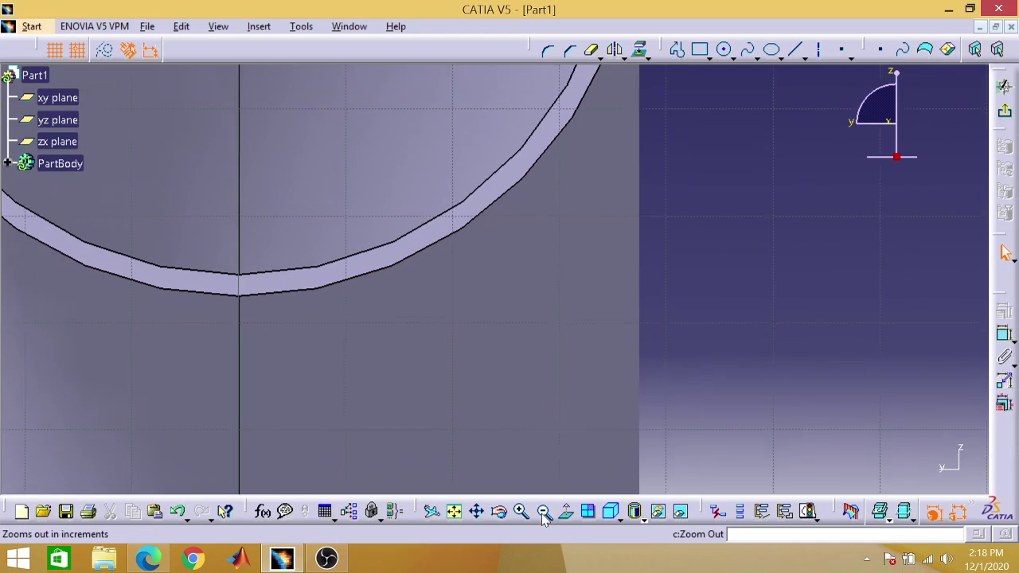
{"action": "left_click", "coordinate": [543, 512]}
{"action": "left_click", "coordinate": [544, 513]}
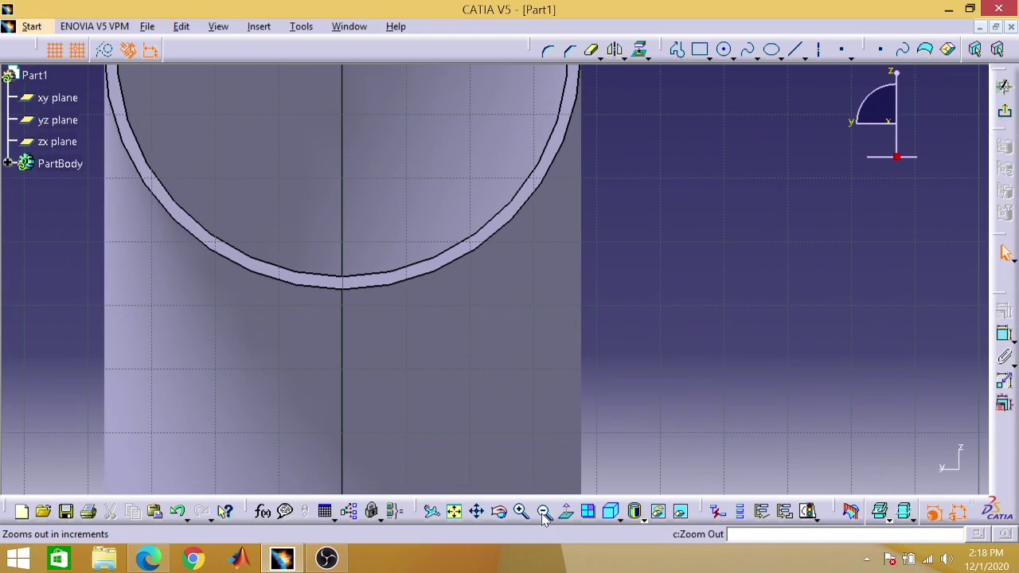
{"action": "left_click", "coordinate": [543, 513]}
{"action": "left_click", "coordinate": [543, 513]}
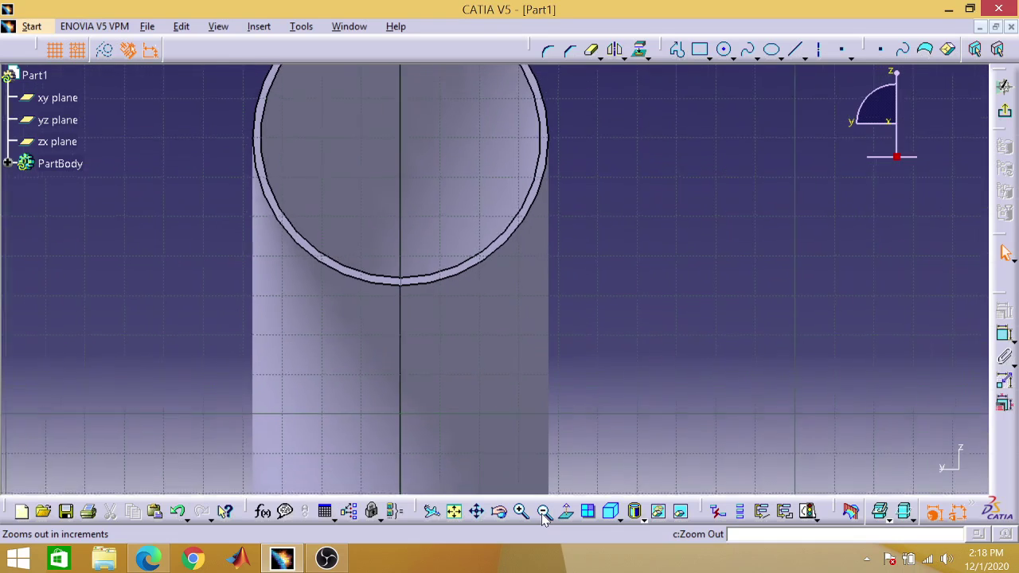
{"action": "left_click", "coordinate": [466, 271]}
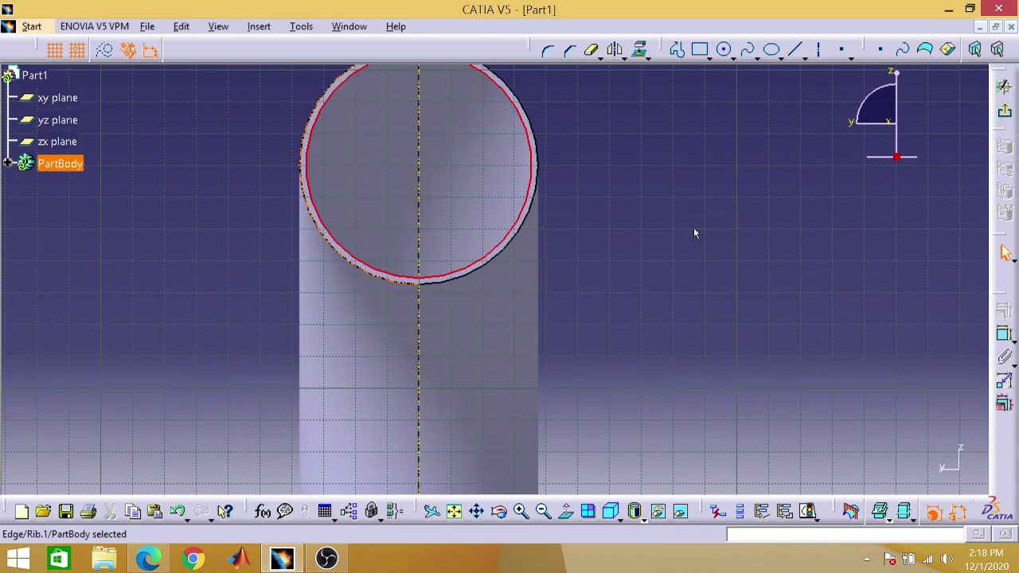
{"action": "left_click", "coordinate": [640, 51]}
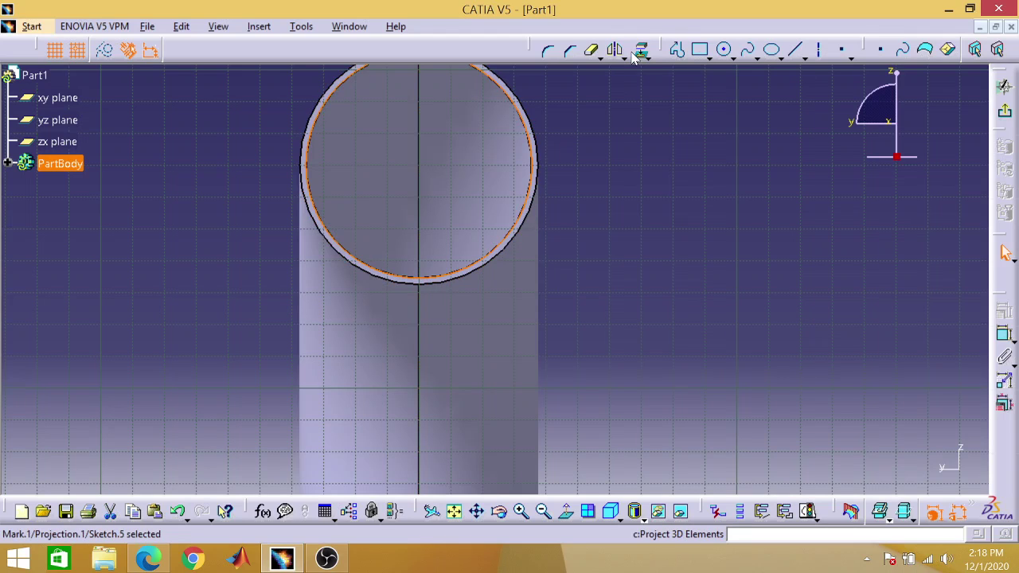
{"action": "left_click", "coordinate": [599, 377]}
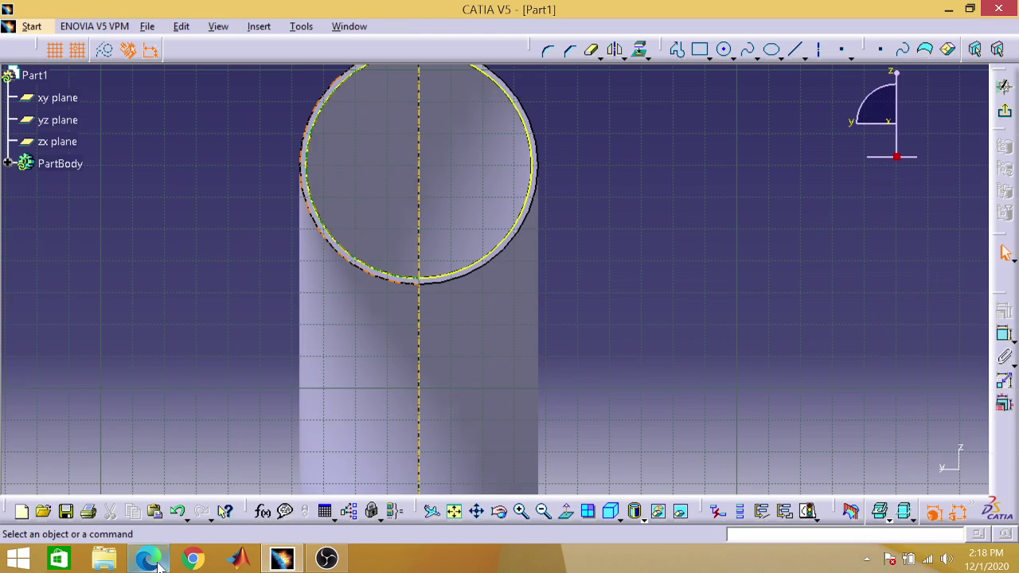
{"action": "left_click", "coordinate": [949, 9]}
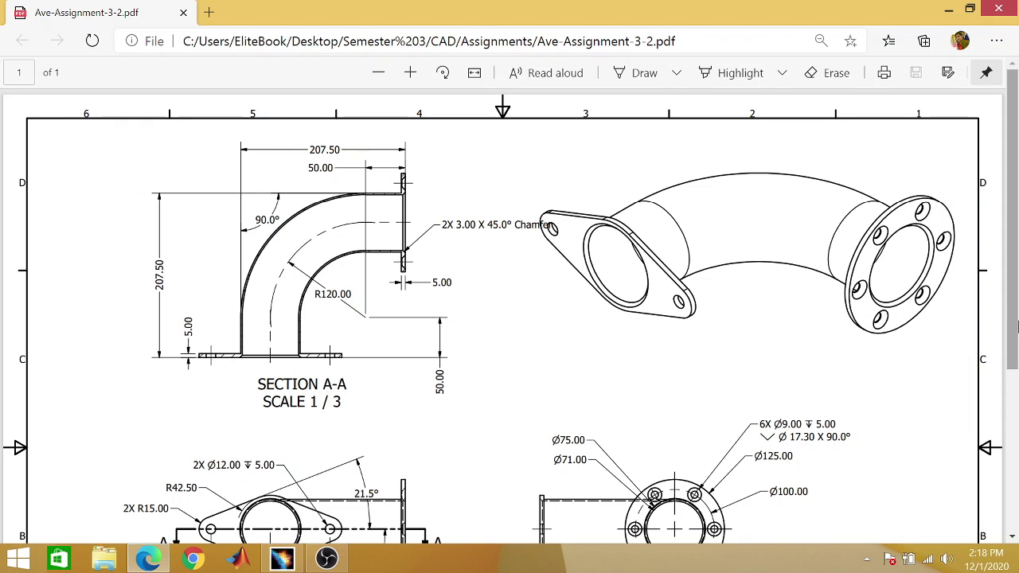
{"action": "scroll", "coordinate": [509, 307], "scroll_direction": "down", "scroll_amount": 1}
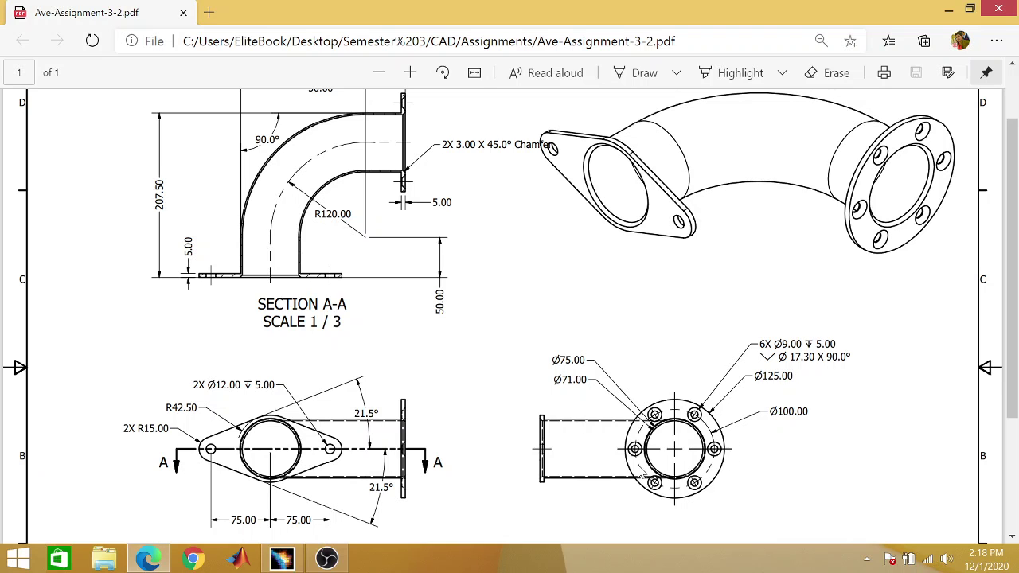
{"action": "left_click", "coordinate": [948, 10]}
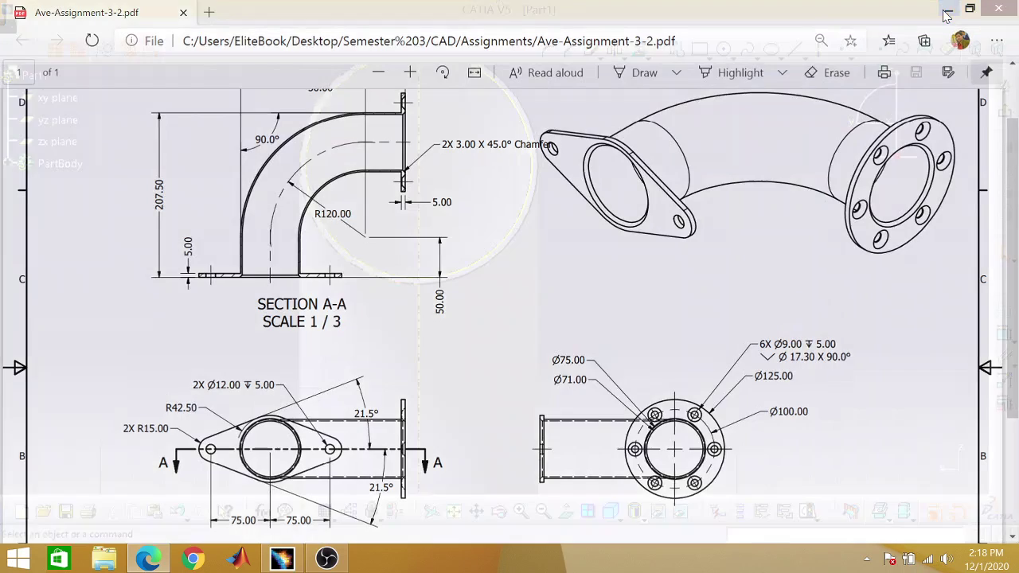
Draw a 125 mm diameter circle centred on the pipe axis and exit the sketch.
{"action": "left_click", "coordinate": [502, 143]}
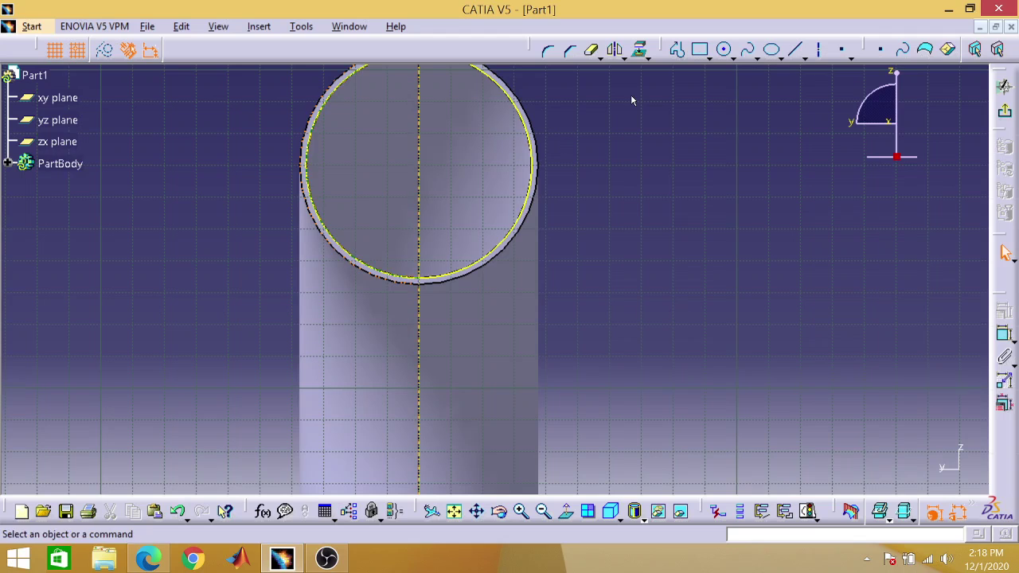
{"action": "left_click", "coordinate": [723, 50]}
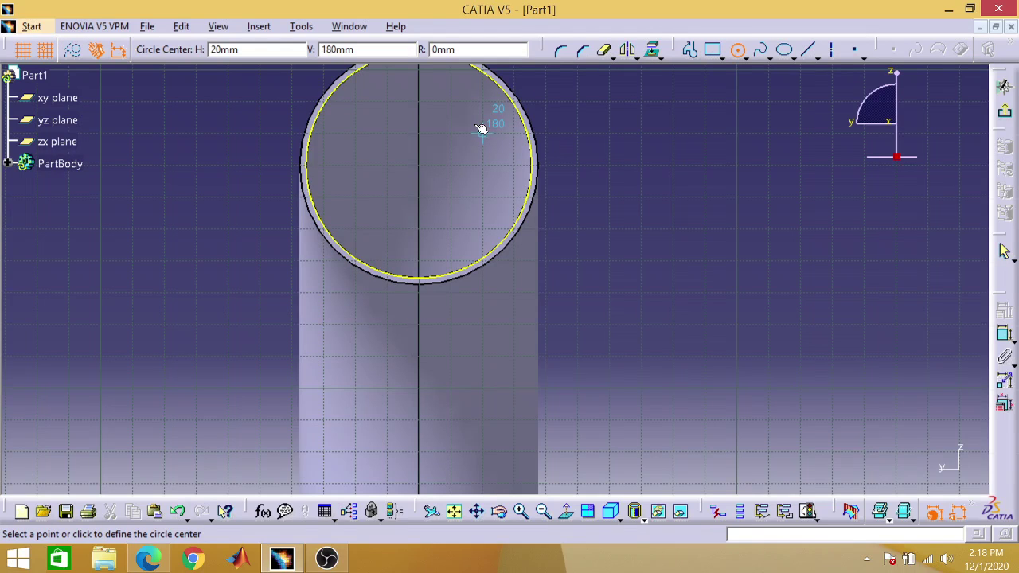
{"action": "left_click", "coordinate": [425, 169]}
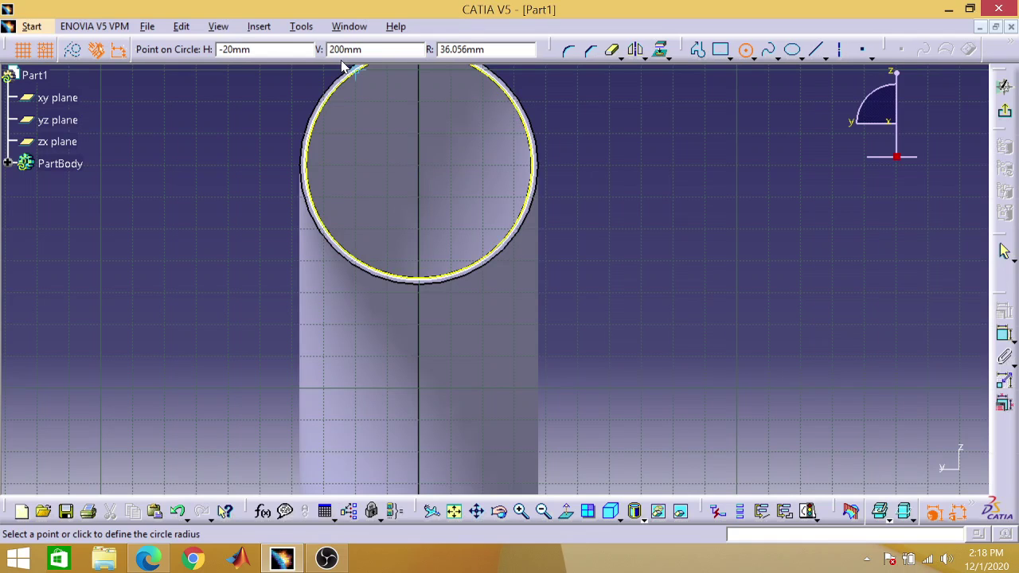
{"action": "left_click", "coordinate": [298, 92]}
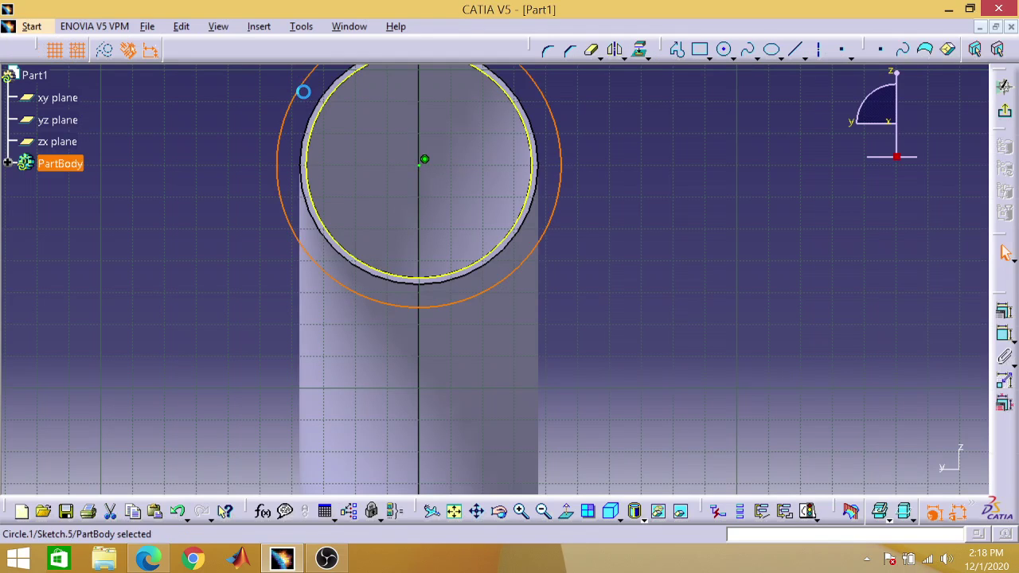
{"action": "left_click", "coordinate": [1004, 311]}
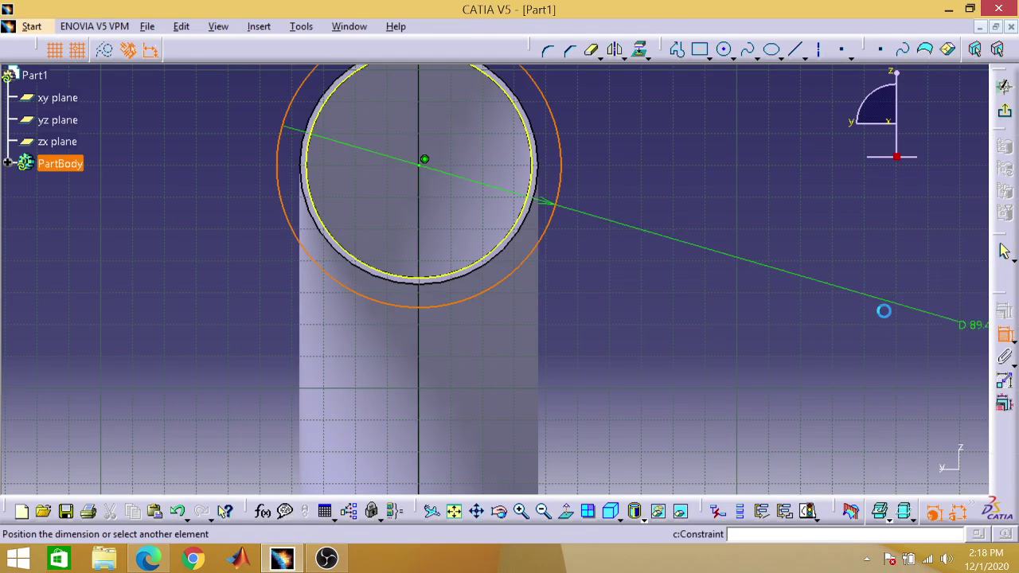
{"action": "left_click", "coordinate": [799, 315]}
{"action": "double_click", "coordinate": [793, 313]}
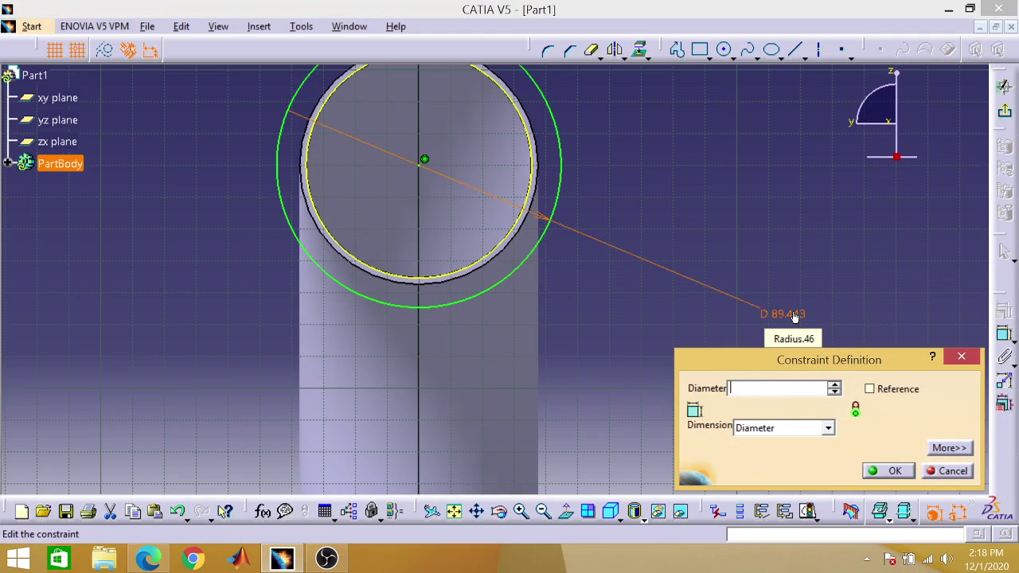
{"action": "type", "text": "125"}
{"action": "key", "text": "Return"}
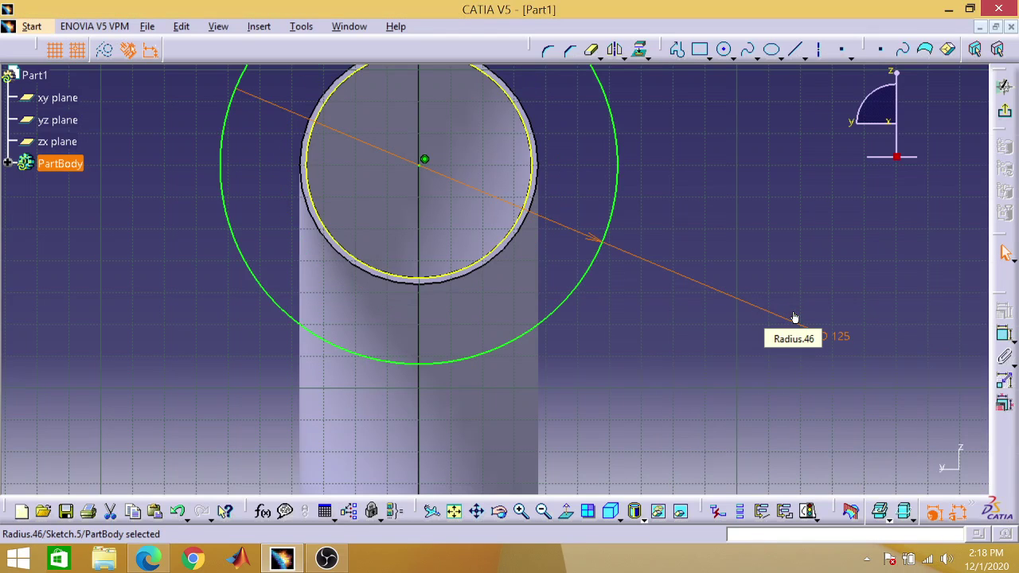
{"action": "left_click", "coordinate": [794, 266]}
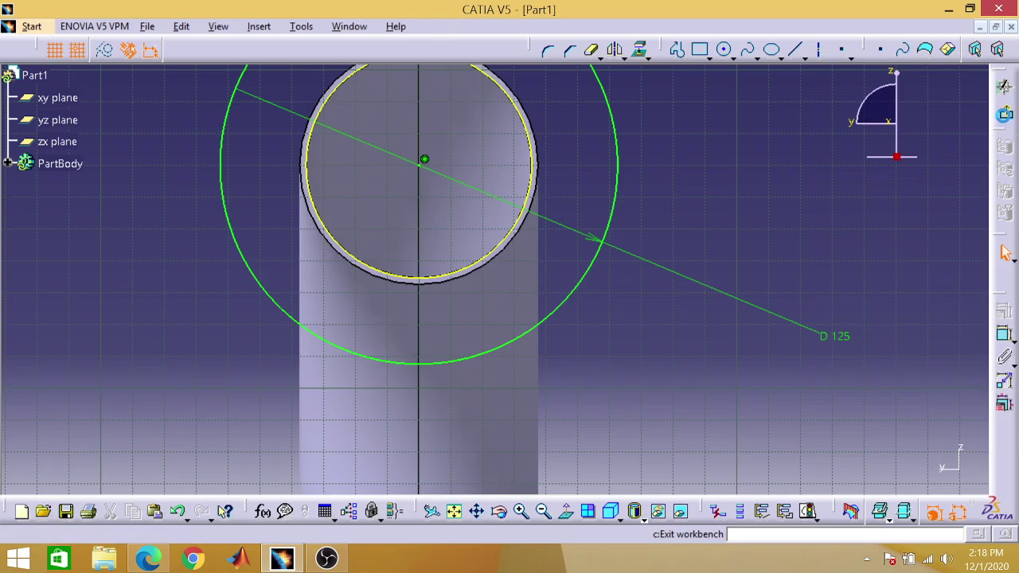
{"action": "left_click", "coordinate": [1005, 253]}
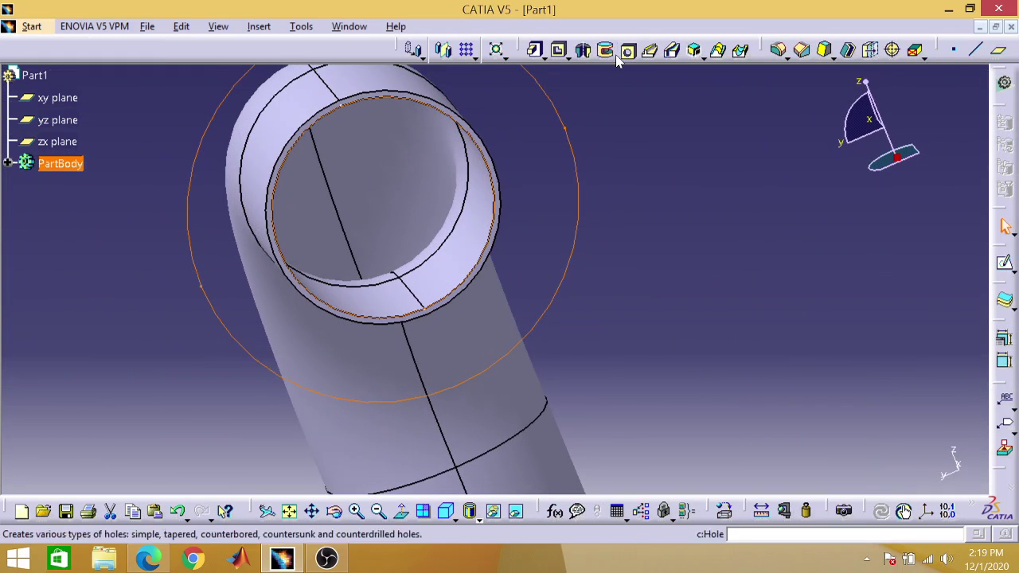
Pad Sketch.5 by 5 mm in the reversed direction and orbit to inspect the flange.
{"action": "left_click", "coordinate": [534, 51]}
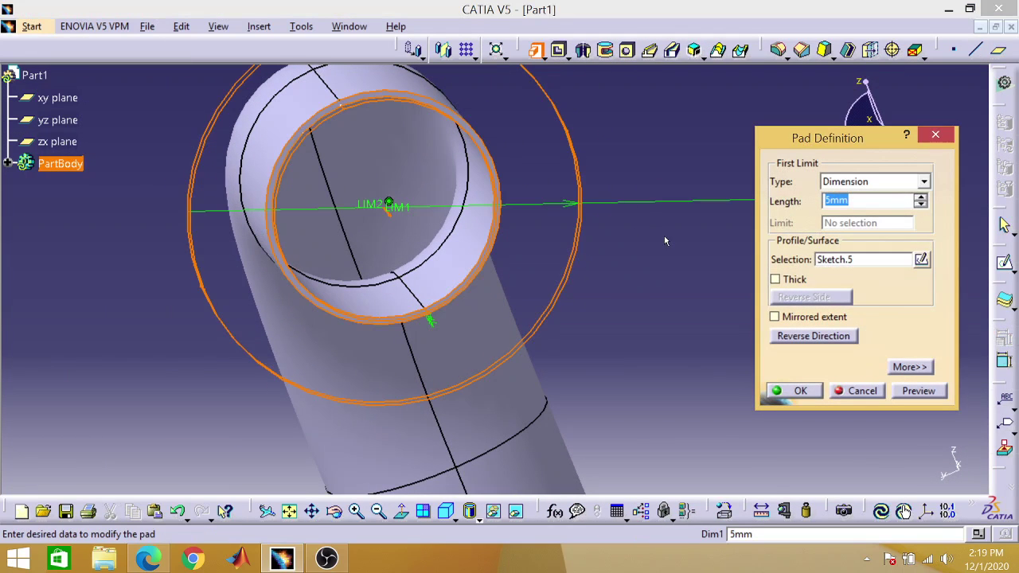
{"action": "left_click", "coordinate": [779, 337]}
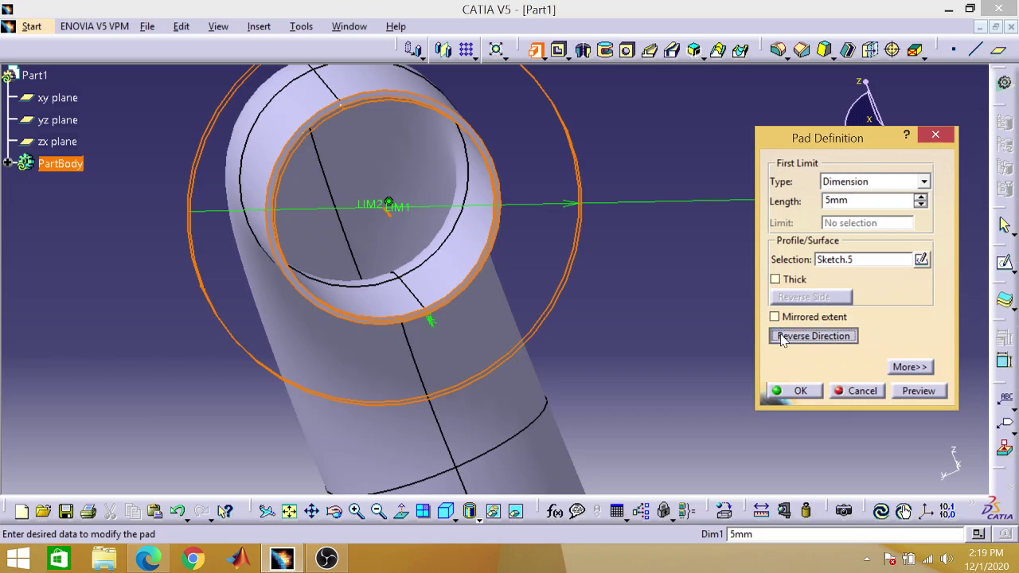
{"action": "left_click", "coordinate": [814, 397]}
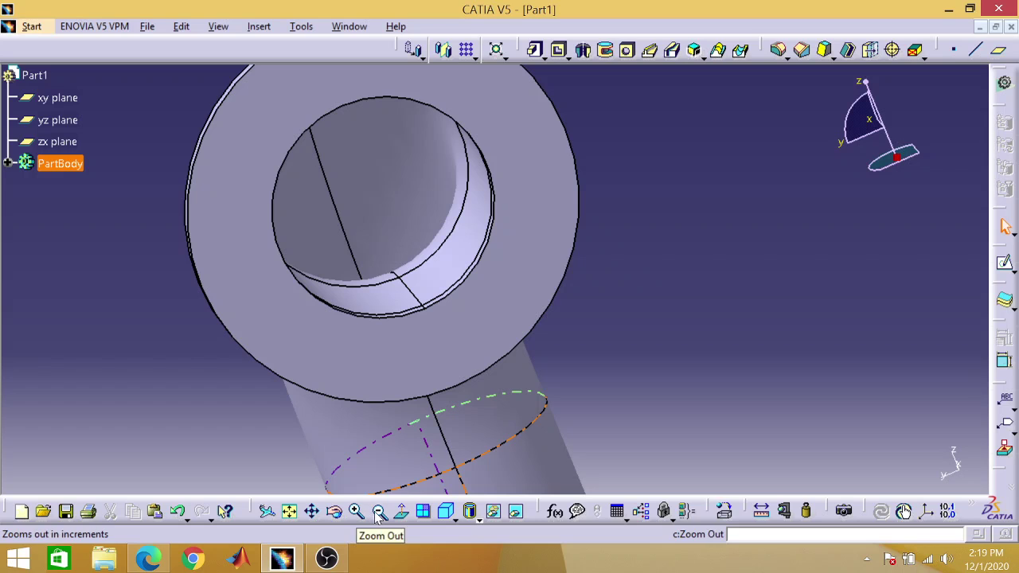
{"action": "left_click", "coordinate": [335, 512]}
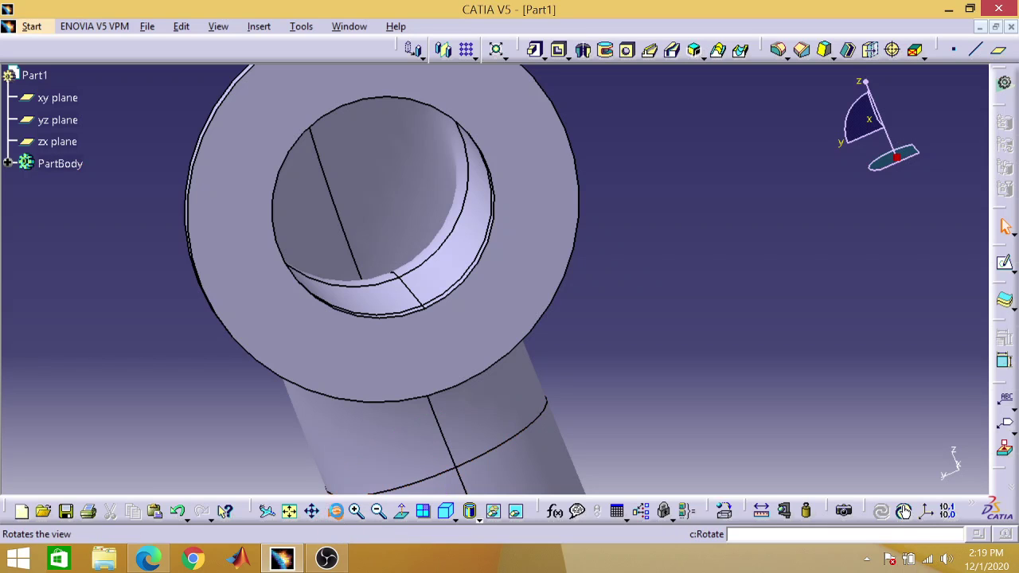
{"action": "left_click_drag", "start_coordinate": [687, 306], "coordinate": [664, 382]}
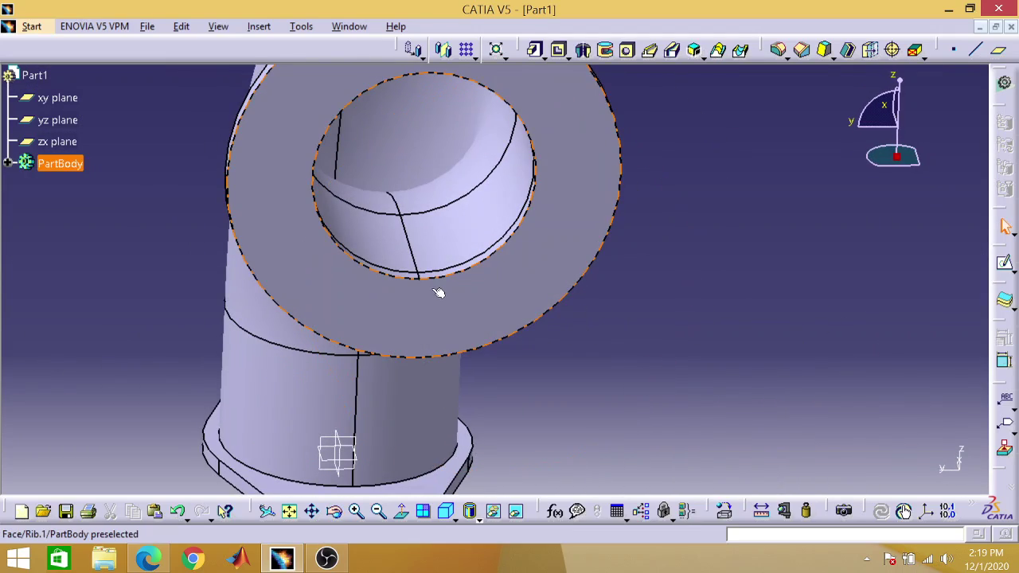
Chamfer the round flange's inner bore edge with 3 mm length at 45°.
{"action": "left_click", "coordinate": [459, 278]}
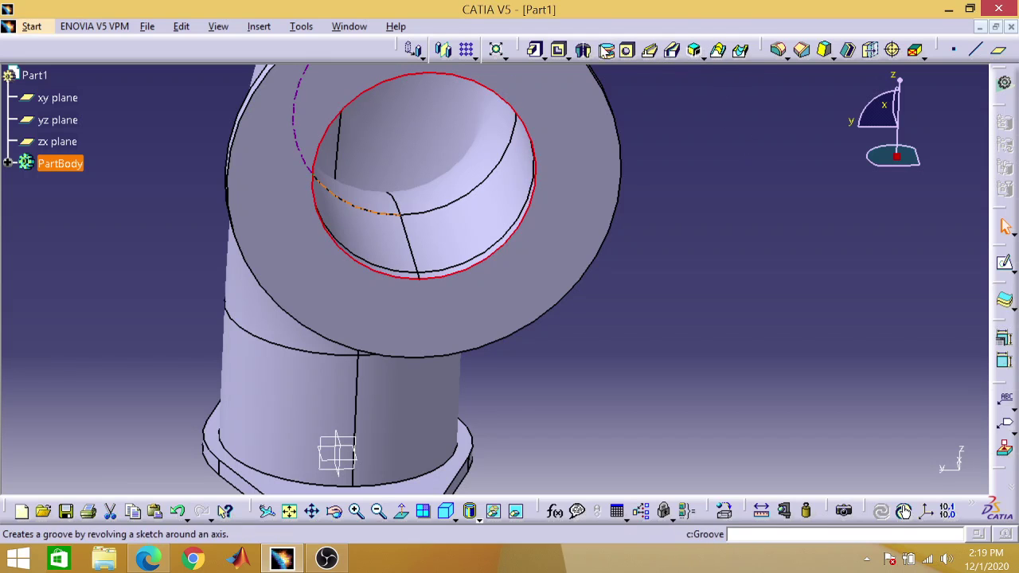
{"action": "left_click", "coordinate": [803, 53]}
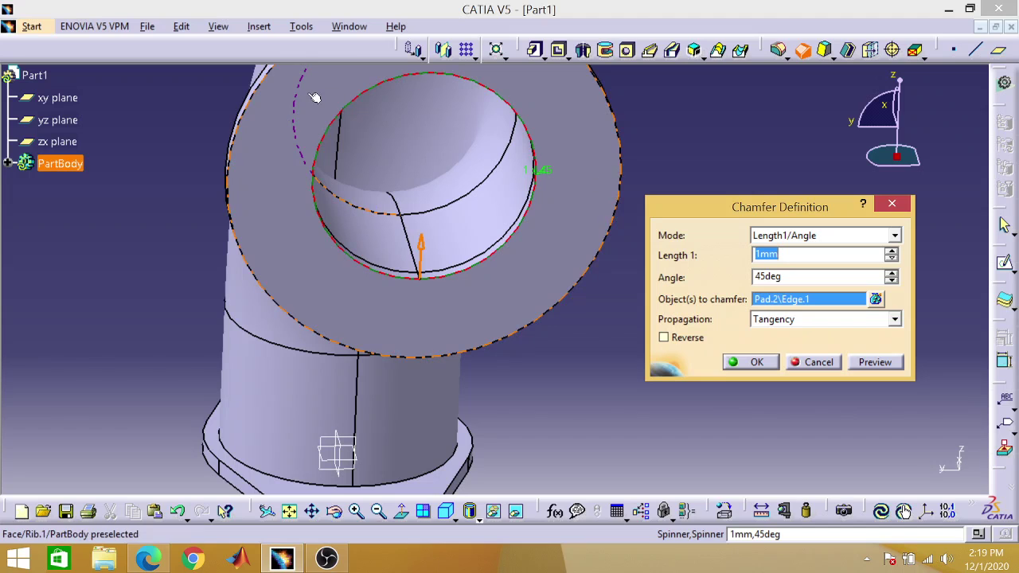
{"action": "left_click", "coordinate": [259, 26]}
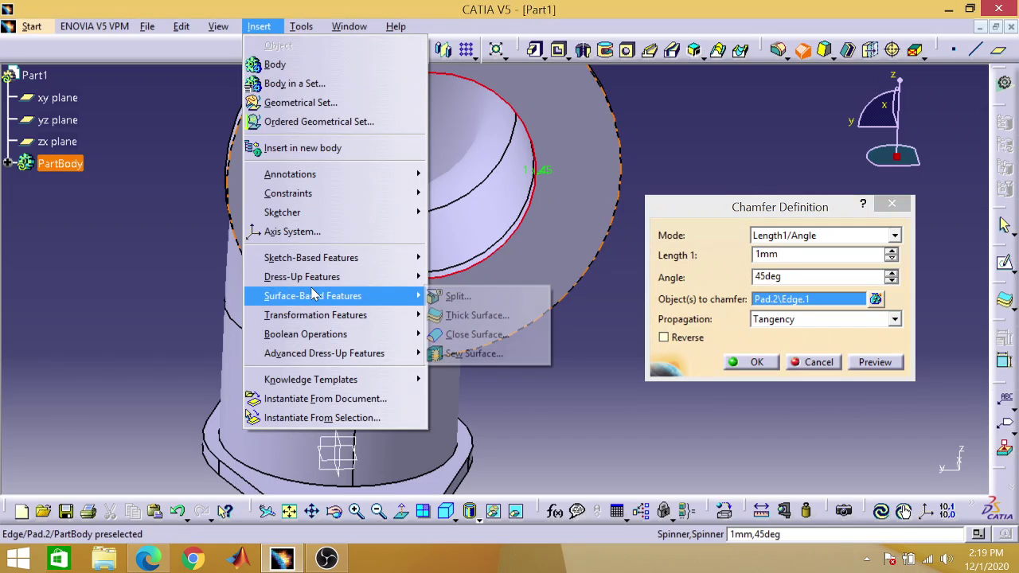
{"action": "mouse_move", "coordinate": [319, 261]}
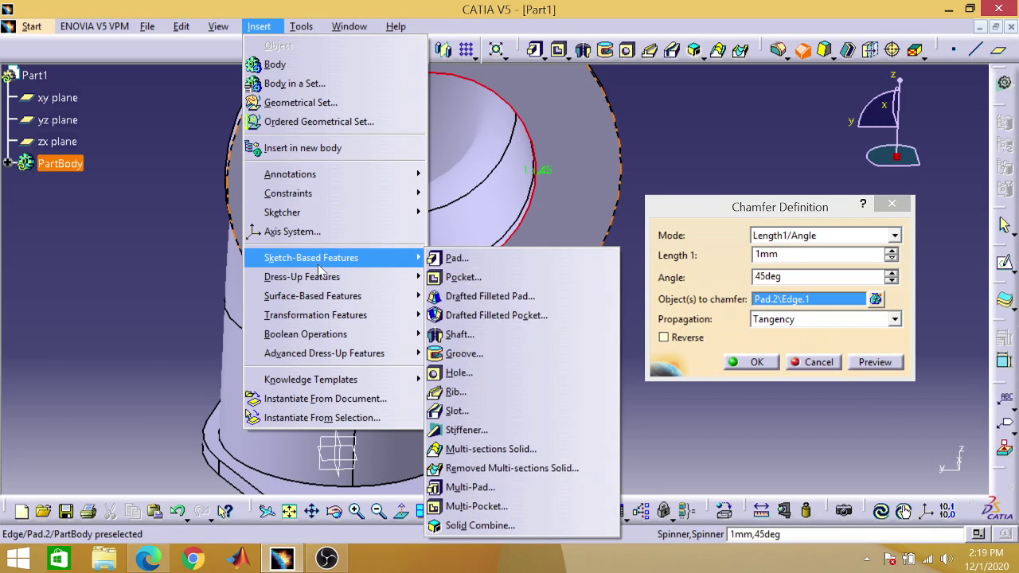
{"action": "mouse_move", "coordinate": [324, 280]}
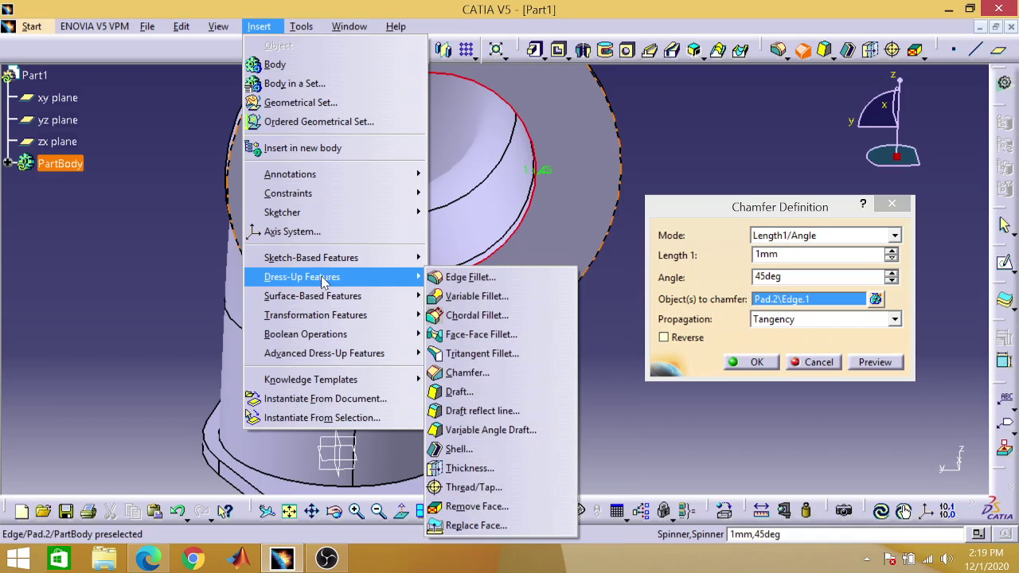
{"action": "left_click", "coordinate": [694, 166]}
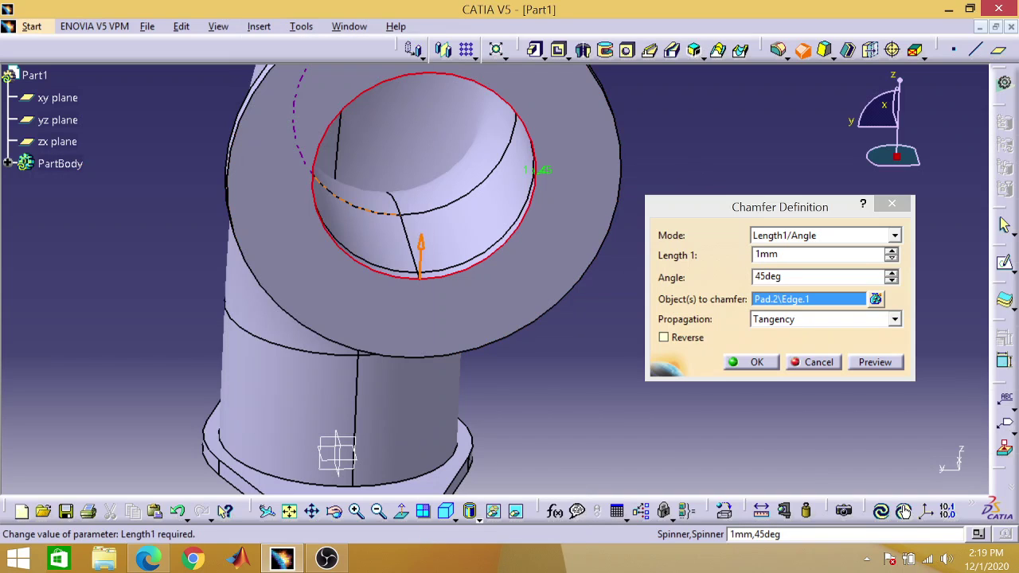
{"action": "key", "text": "Delete"}
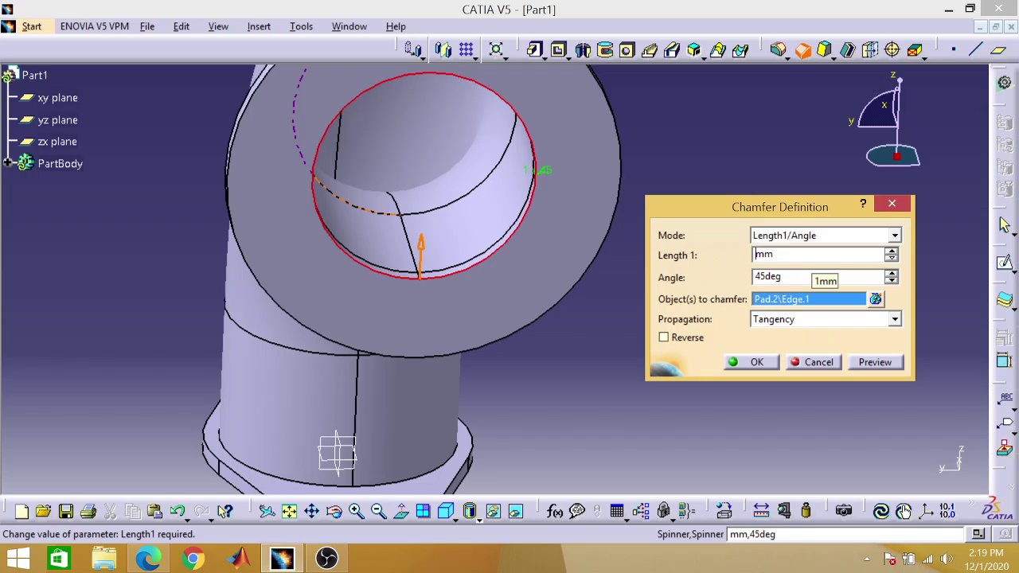
{"action": "type", "text": "3"}
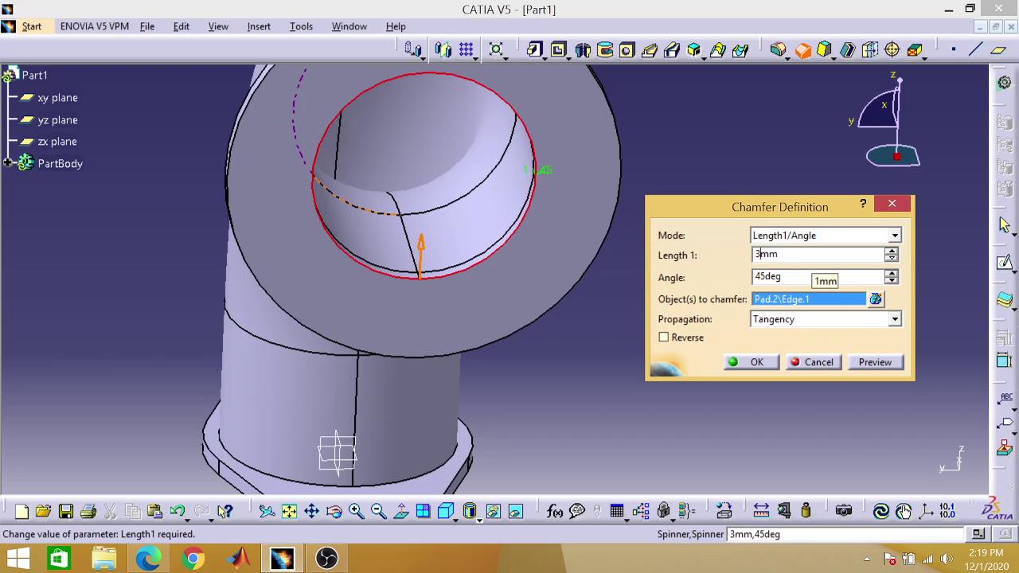
{"action": "left_click", "coordinate": [768, 368]}
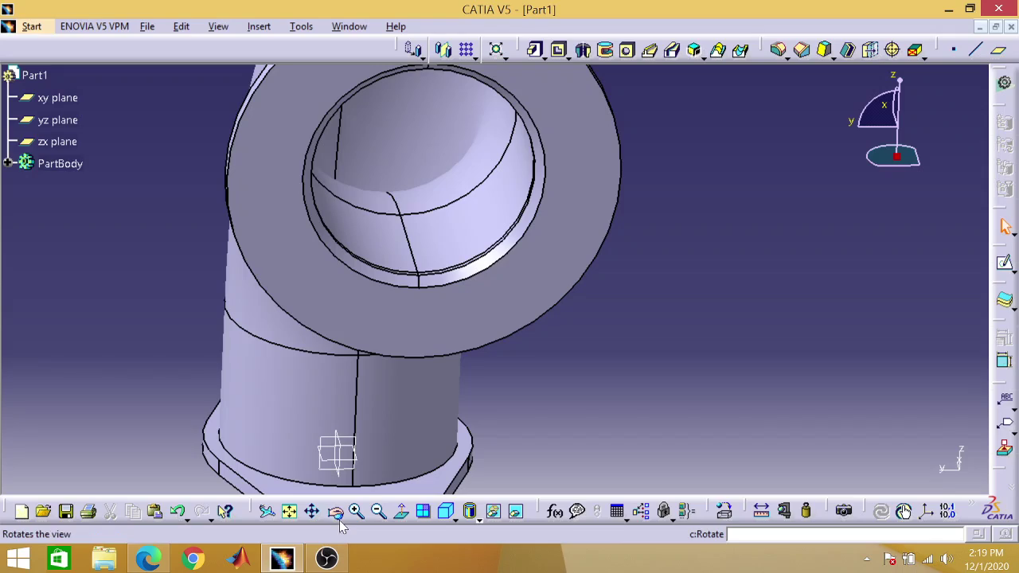
Apply the same 3 mm × 45° chamfer to the oval flange's inner bore edge.
{"action": "middle_click_drag", "start_coordinate": [180, 424], "coordinate": [550, 431]}
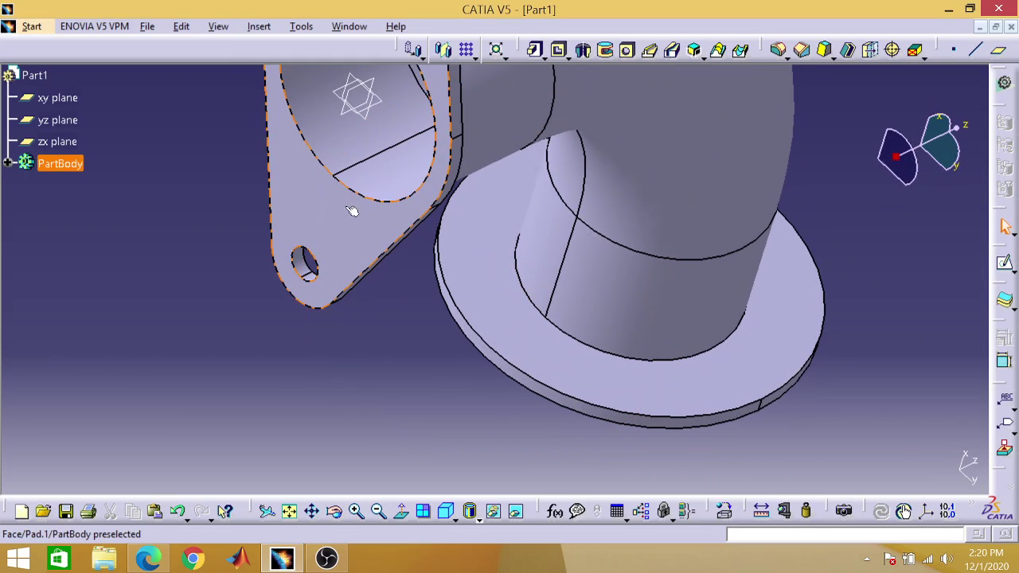
{"action": "left_click", "coordinate": [382, 200]}
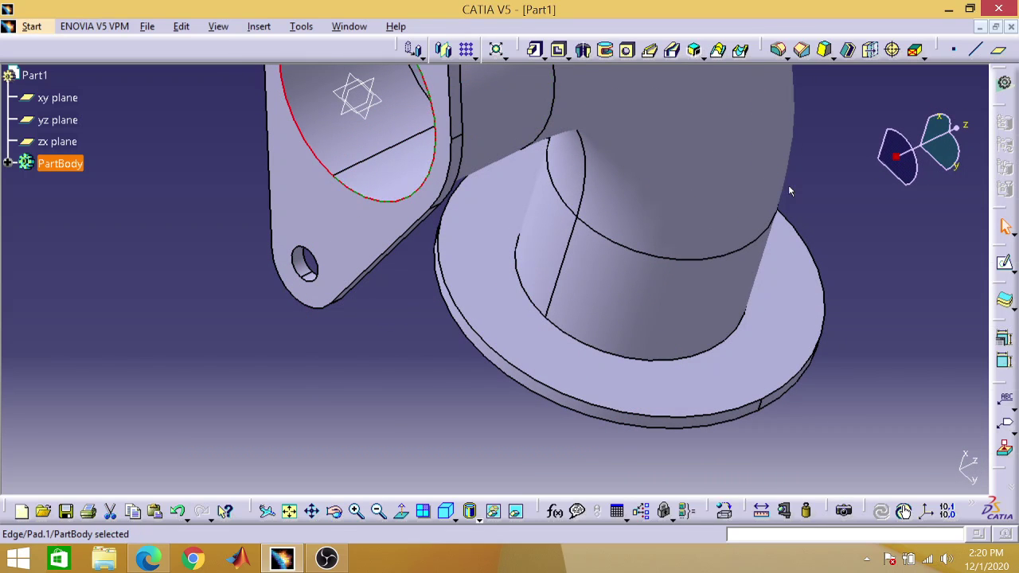
{"action": "left_click", "coordinate": [803, 51]}
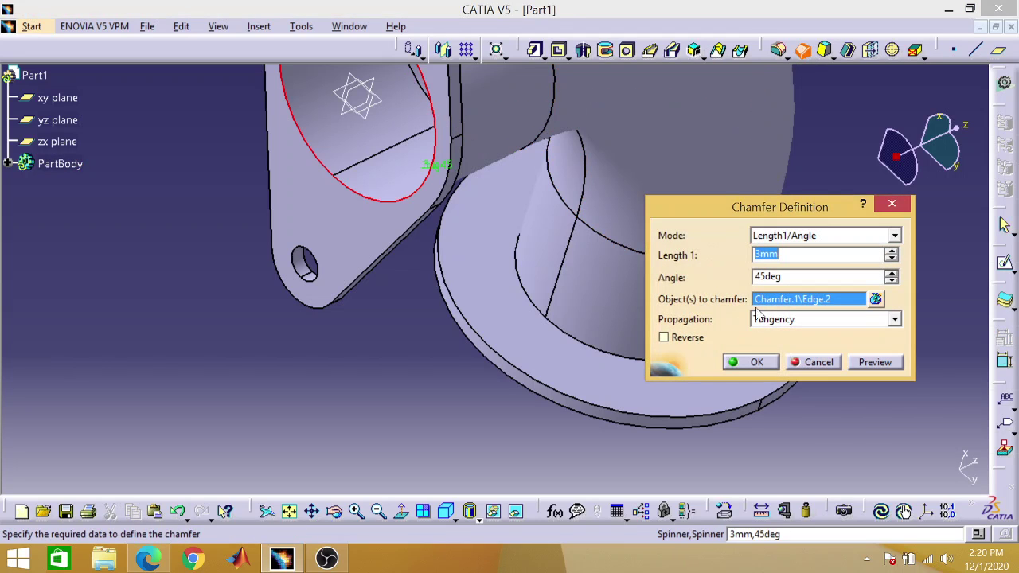
{"action": "left_click", "coordinate": [748, 364]}
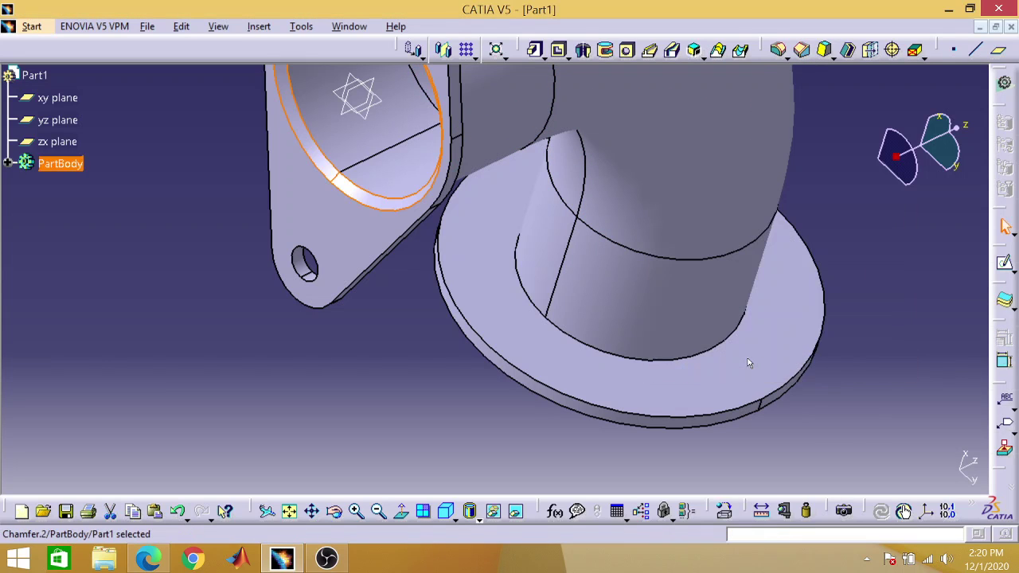
{"action": "left_click", "coordinate": [518, 377]}
{"action": "left_click", "coordinate": [415, 399]}
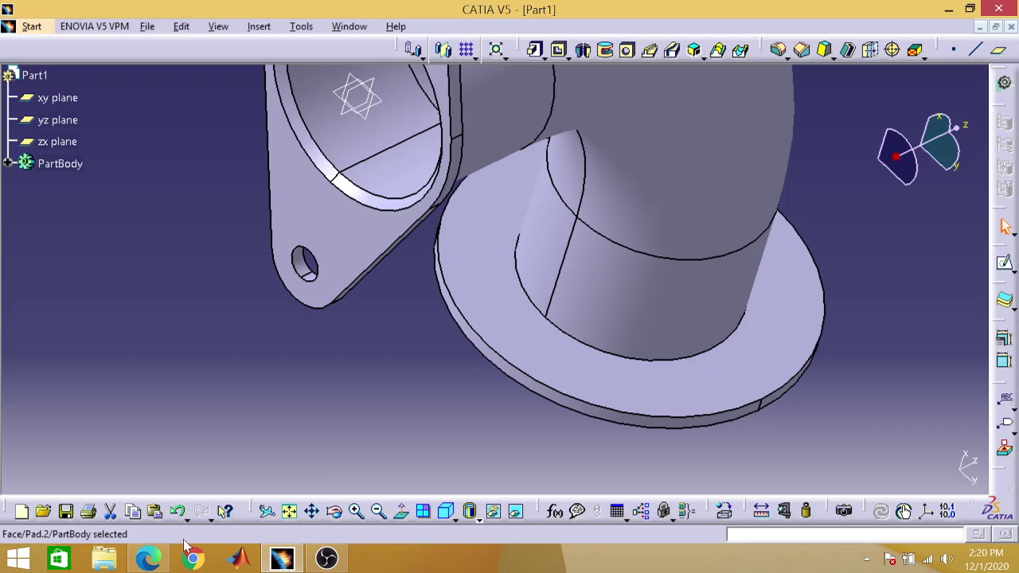
{"action": "left_click", "coordinate": [161, 555]}
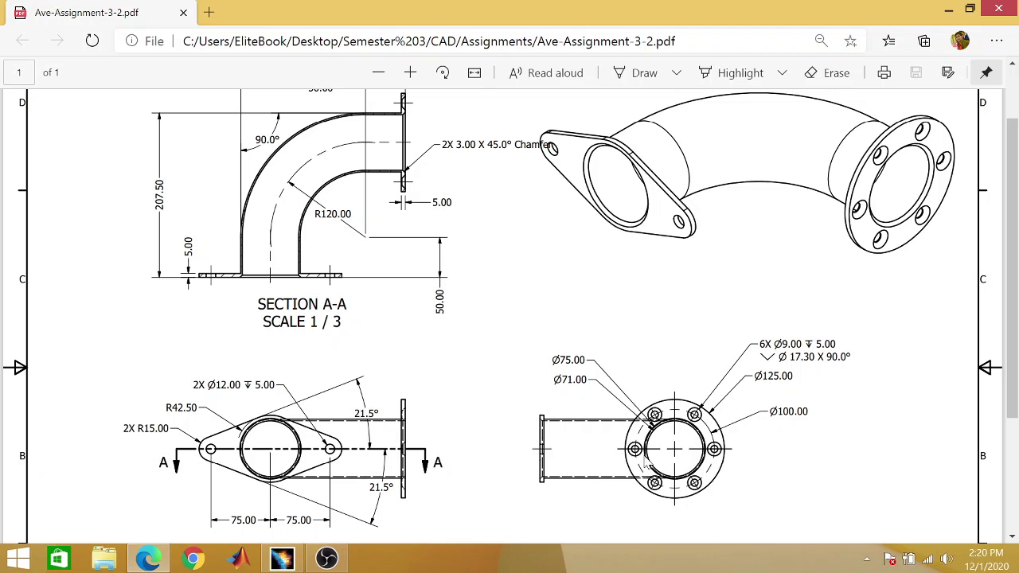
Scroll the drawing up to check the flange and chamfer dimensions, then minimize it.
{"action": "left_click_drag", "start_coordinate": [1017, 342], "coordinate": [1015, 318]}
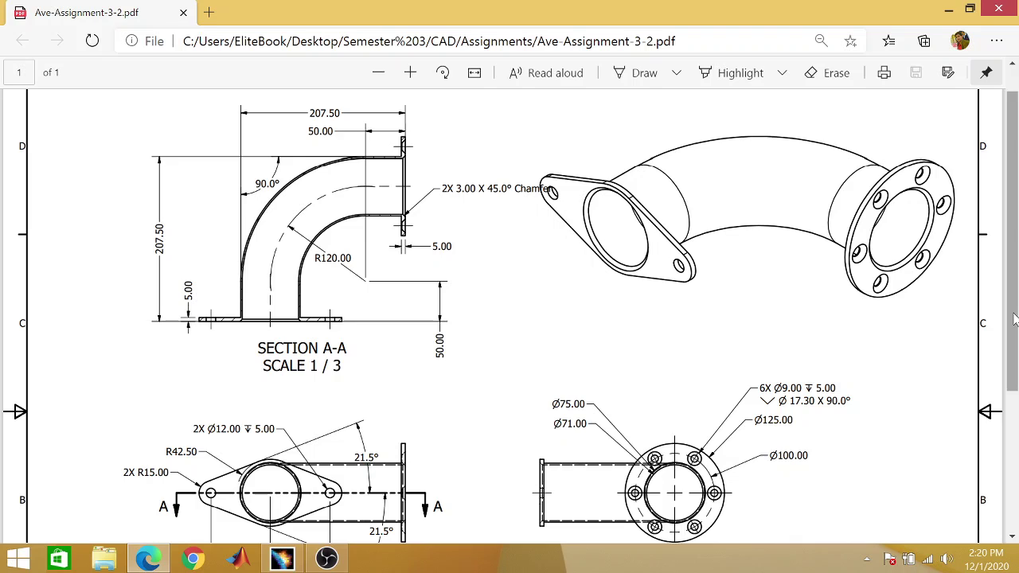
{"action": "left_click_drag", "start_coordinate": [1016, 319], "coordinate": [1015, 273]}
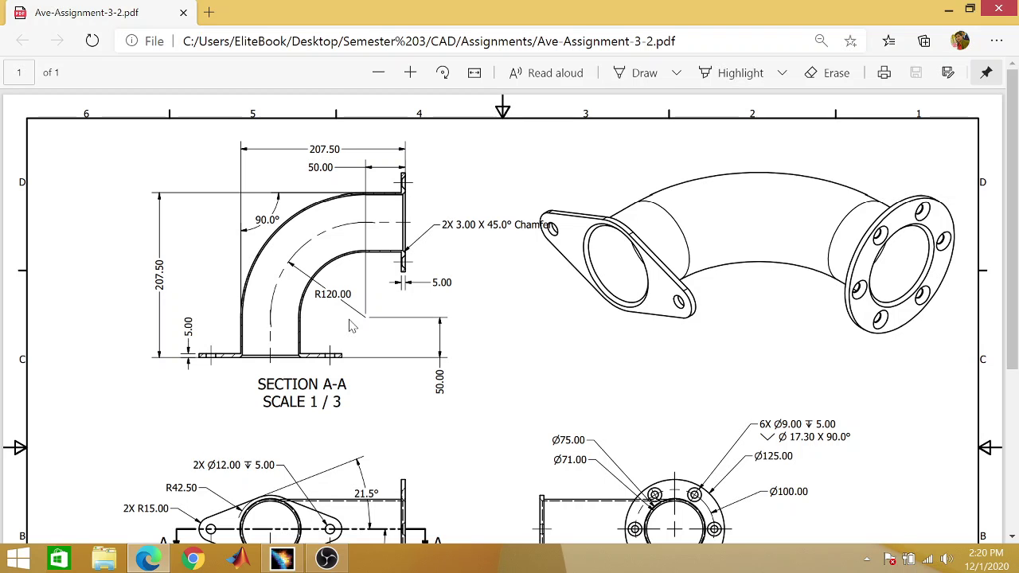
{"action": "left_click", "coordinate": [950, 8]}
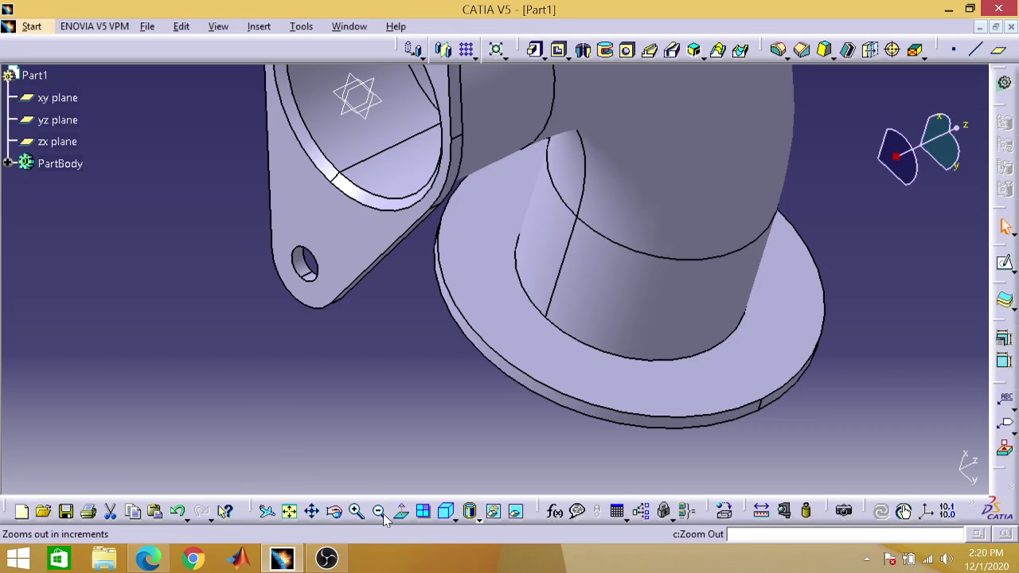
Start a sketch on the round flange's outer face, zoomed out to show the whole part.
{"action": "left_click", "coordinate": [333, 510]}
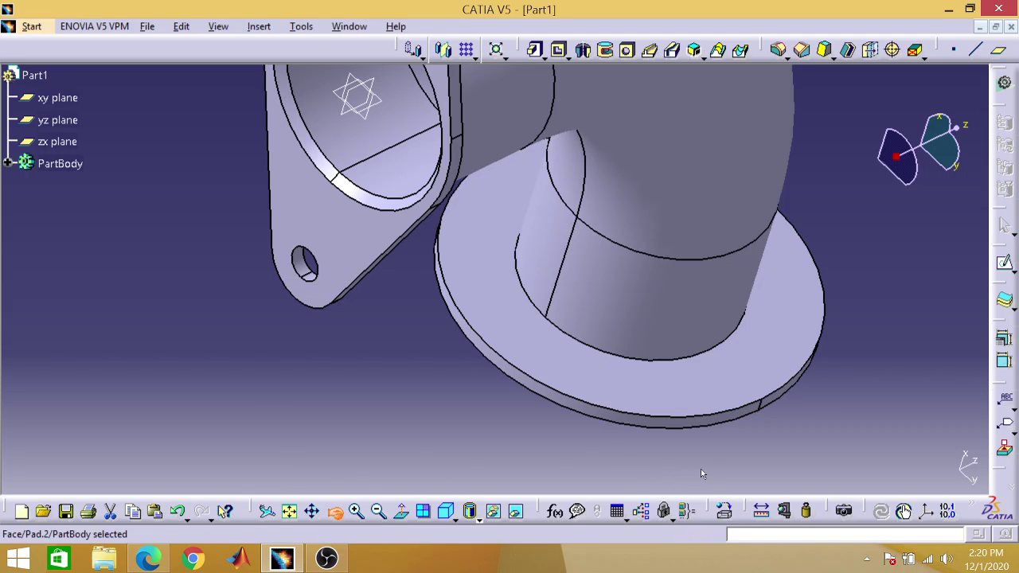
{"action": "left_click_drag", "start_coordinate": [729, 462], "coordinate": [337, 374]}
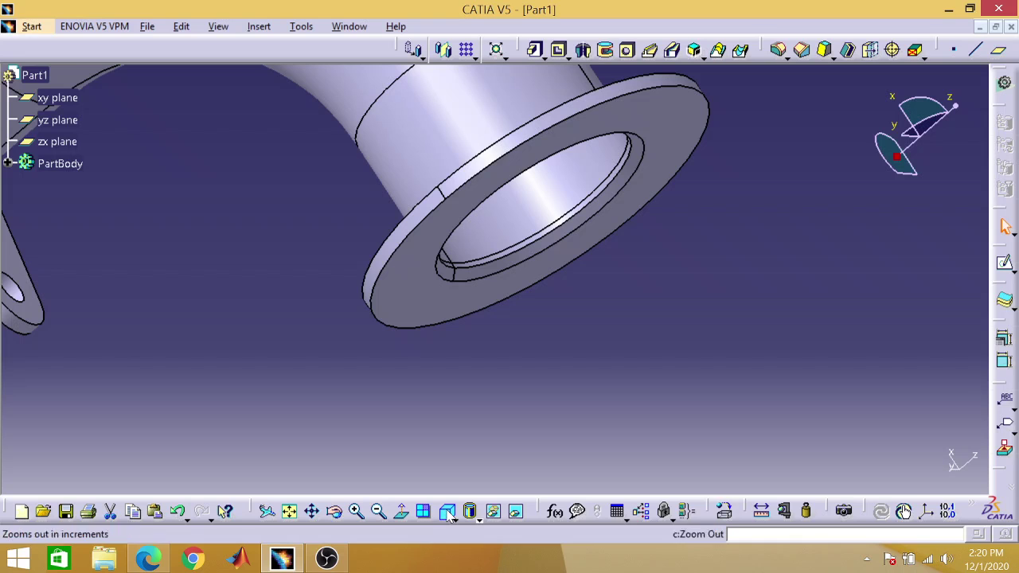
{"action": "left_click", "coordinate": [399, 305]}
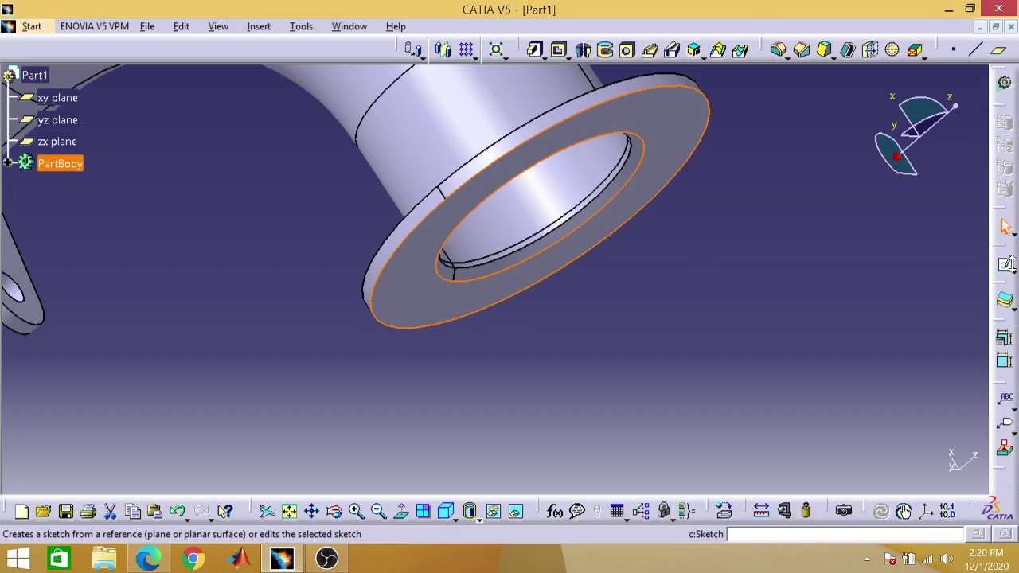
{"action": "left_click", "coordinate": [1007, 269]}
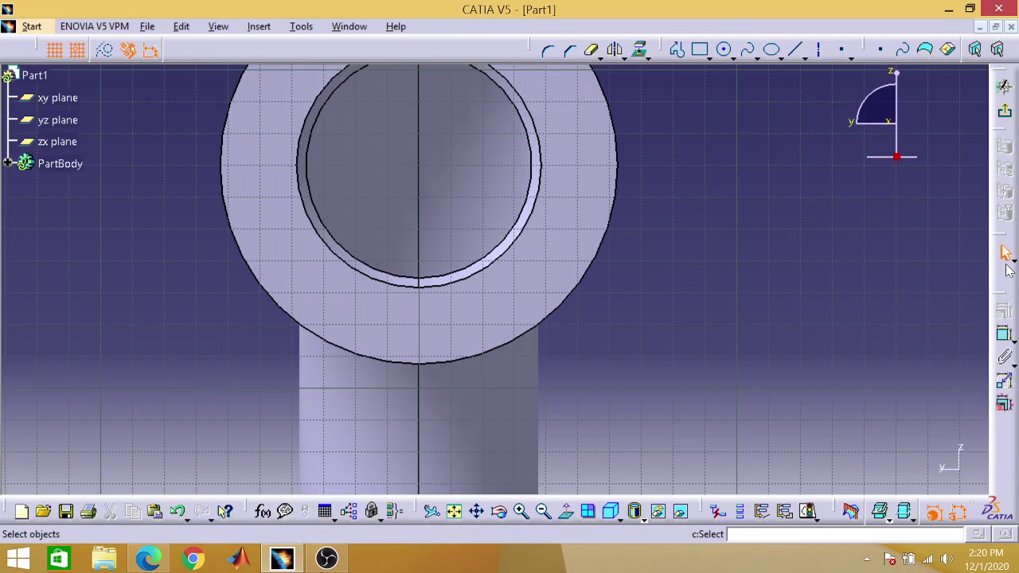
{"action": "left_click", "coordinate": [521, 510]}
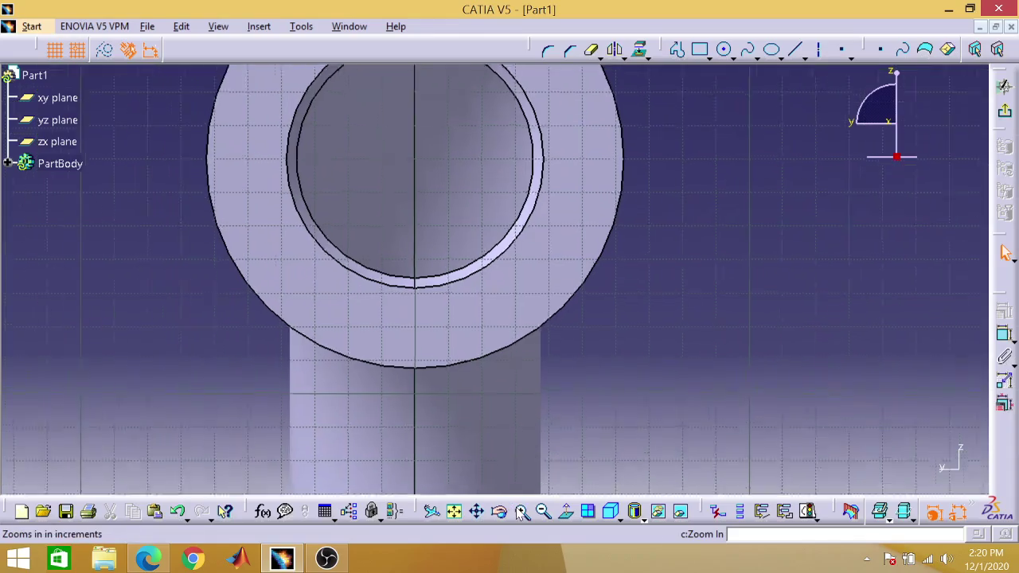
{"action": "left_click", "coordinate": [542, 511]}
{"action": "left_click", "coordinate": [542, 511]}
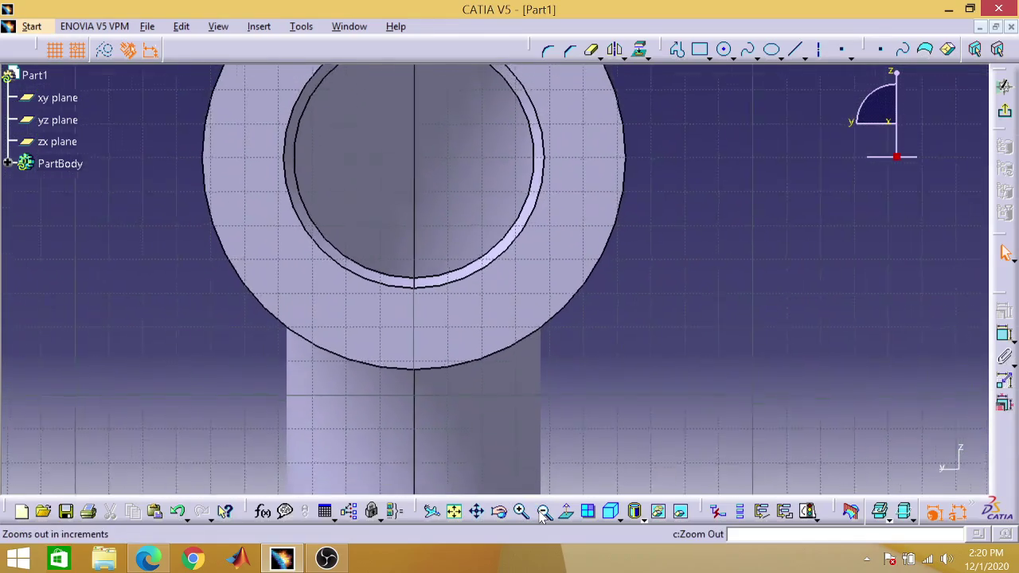
{"action": "left_click", "coordinate": [542, 511]}
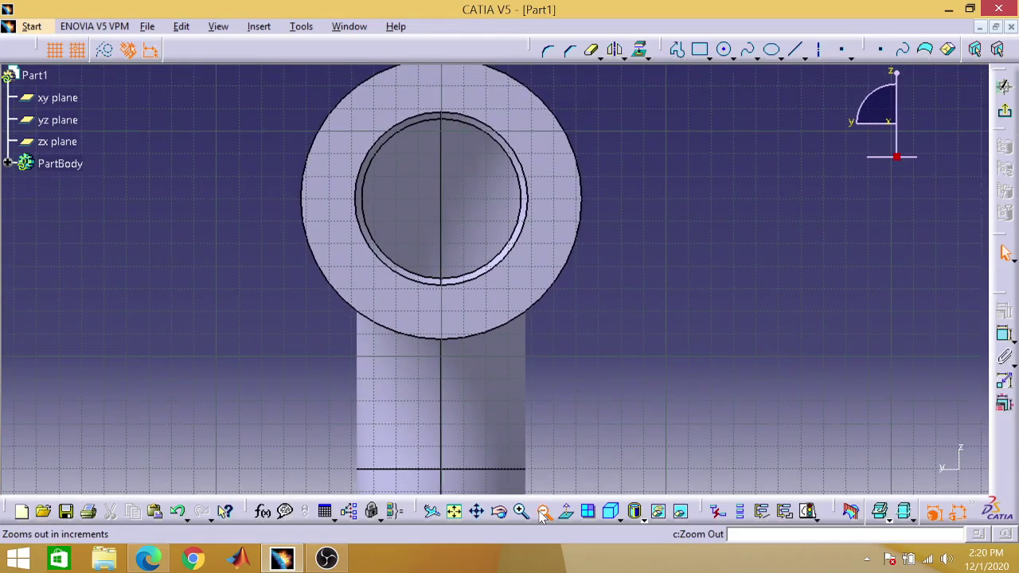
{"action": "left_click", "coordinate": [541, 511]}
{"action": "left_click", "coordinate": [542, 511]}
{"action": "left_click", "coordinate": [542, 510]}
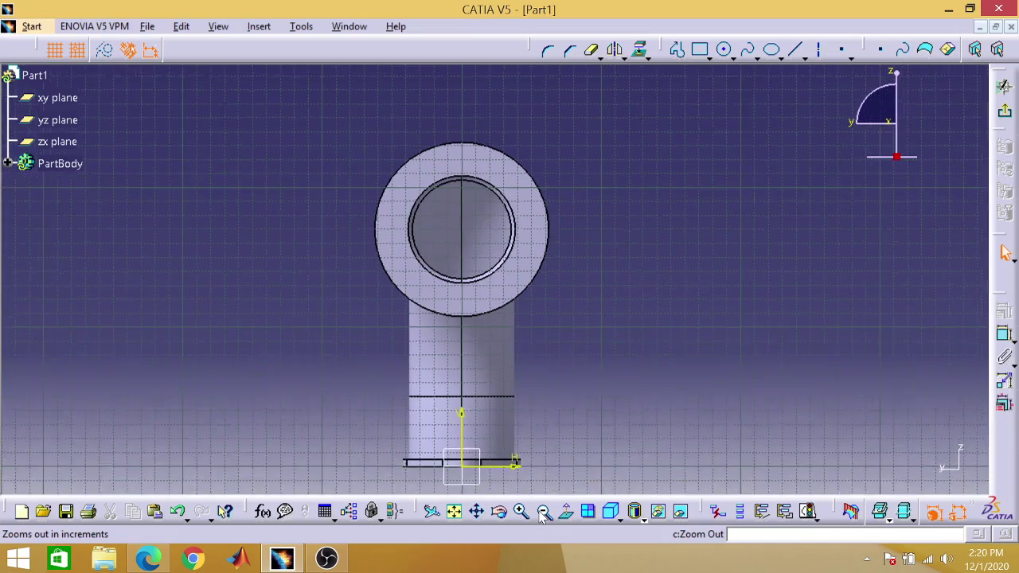
{"action": "left_click", "coordinate": [542, 510]}
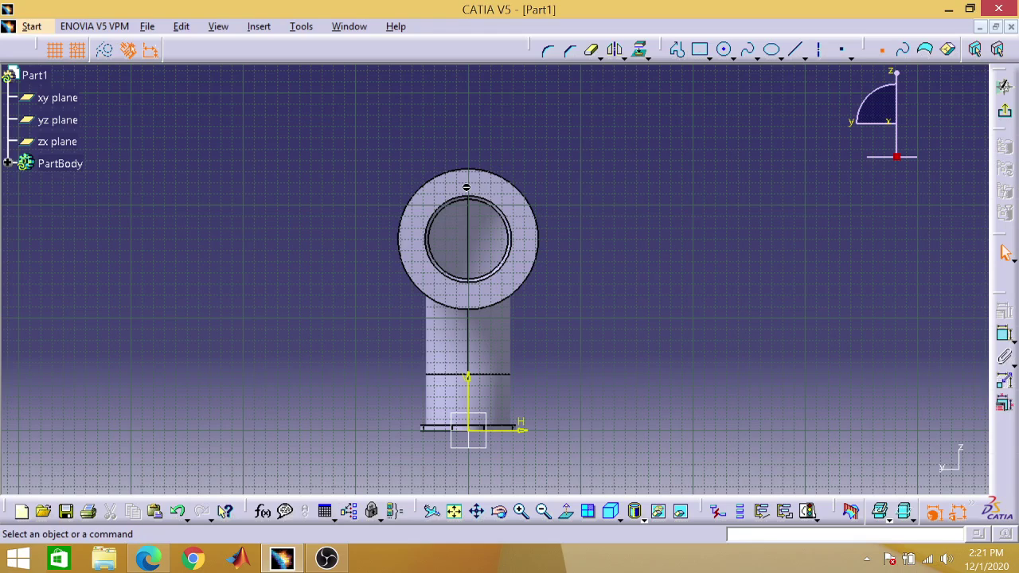
Place a point at the top of the flange circle, dimensioned 220 from the horizontal axis.
{"action": "left_click", "coordinate": [846, 52]}
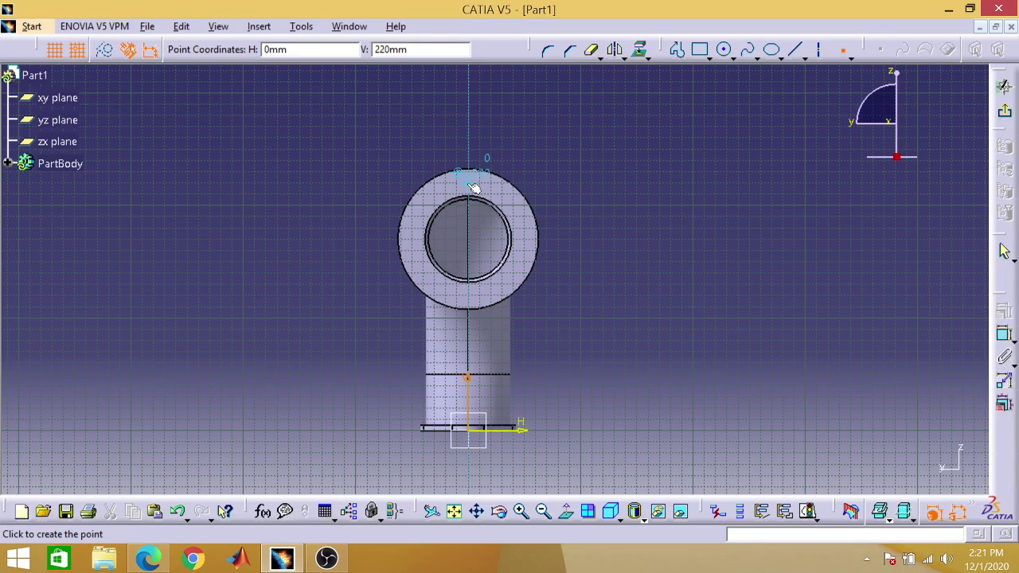
{"action": "left_click", "coordinate": [473, 181]}
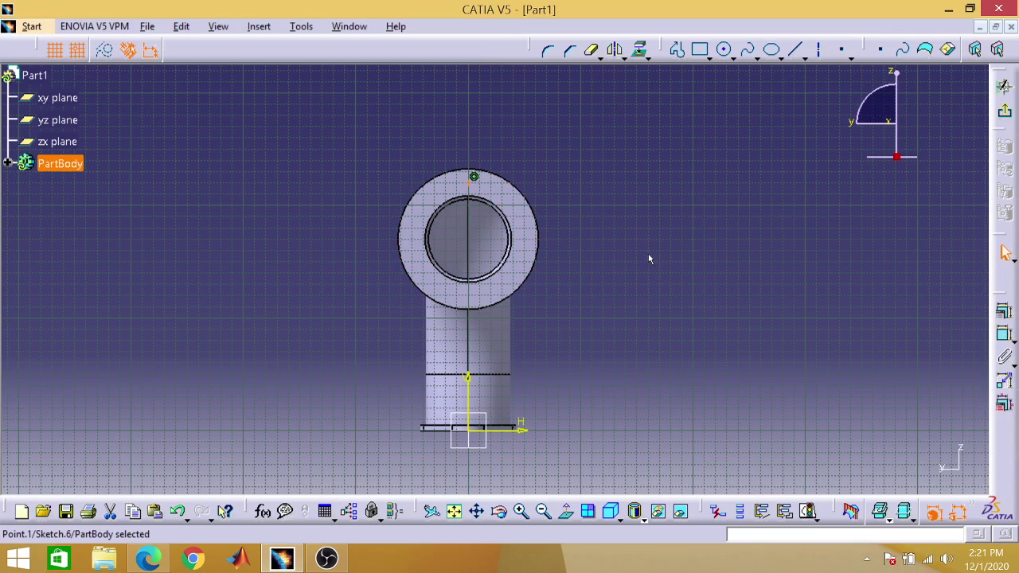
{"action": "left_click", "coordinate": [1003, 336]}
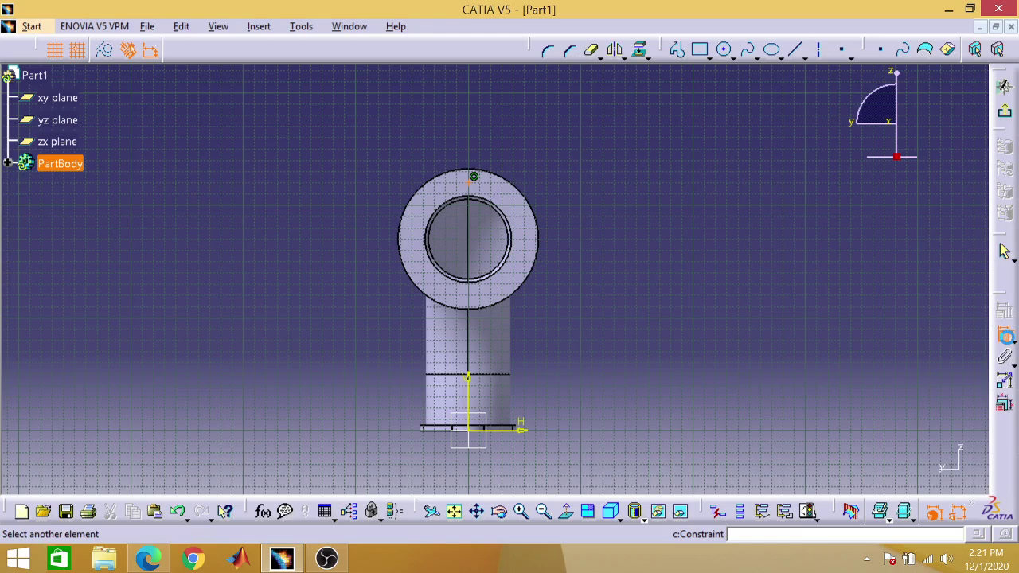
{"action": "left_click", "coordinate": [508, 433]}
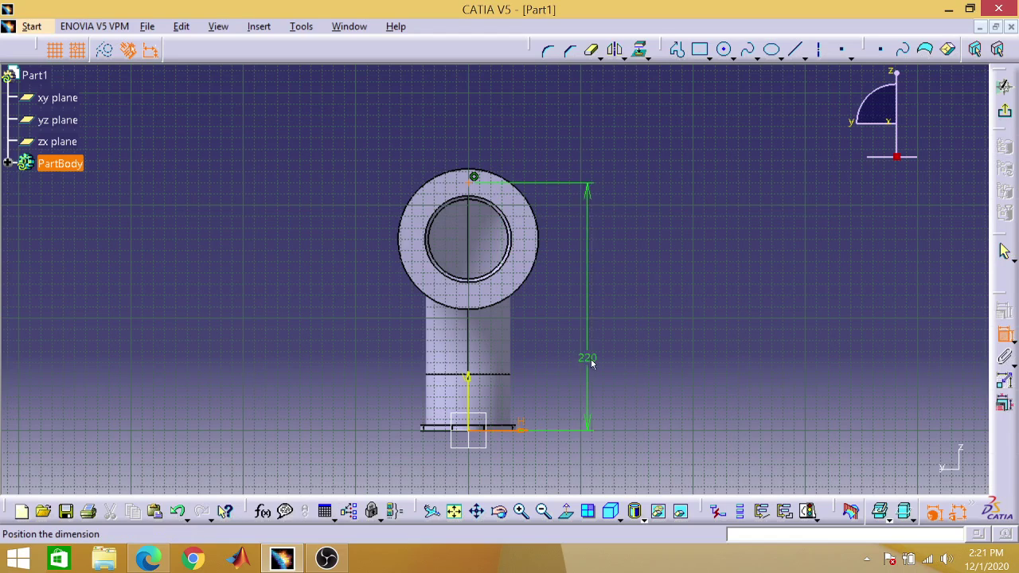
{"action": "left_click", "coordinate": [608, 337]}
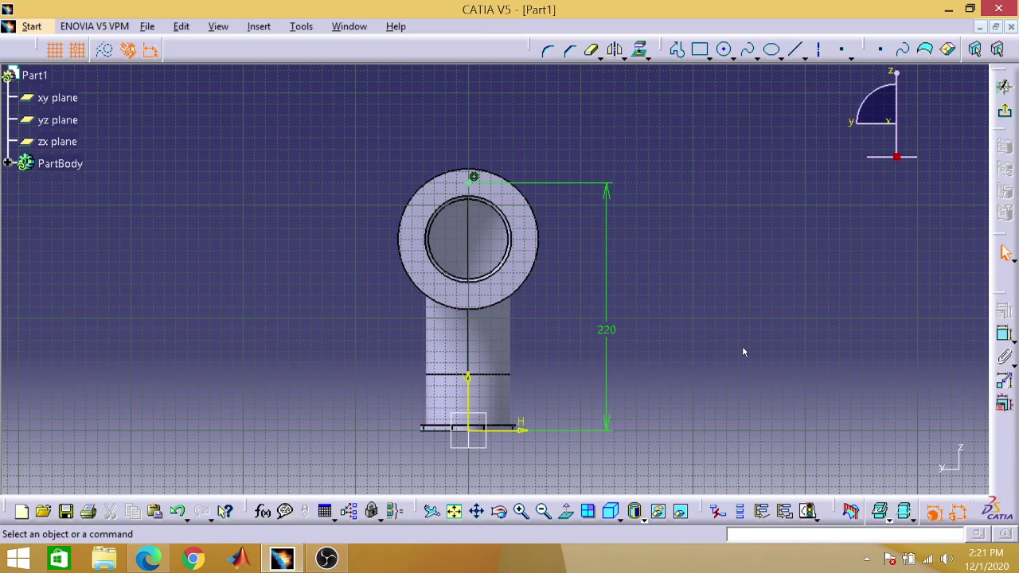
{"action": "left_click", "coordinate": [148, 562]}
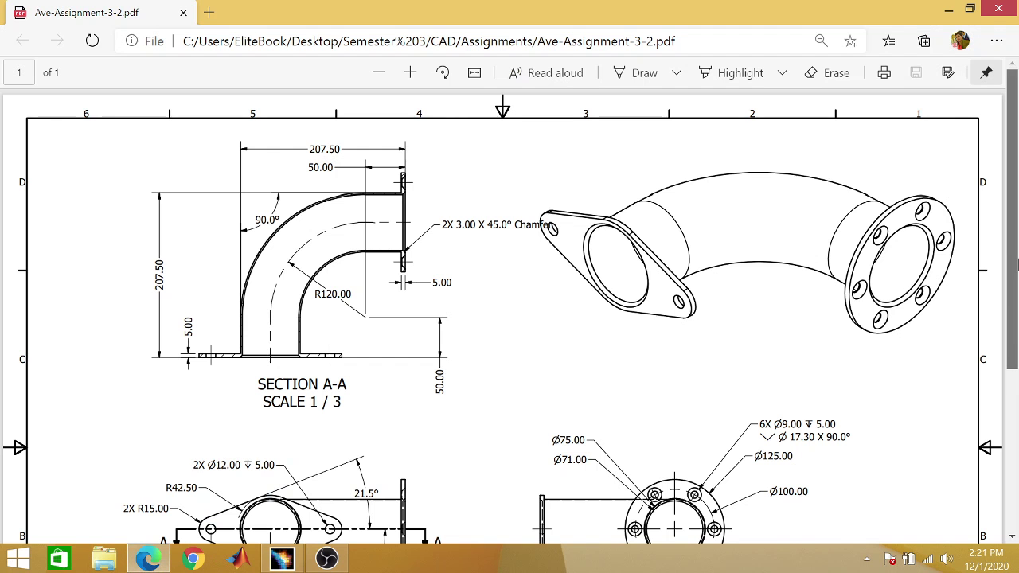
Scroll through the drawing's views and title block for the hole dimensions, then minimize it.
{"action": "scroll", "coordinate": [1017, 318], "scroll_direction": "down", "scroll_amount": 2}
{"action": "scroll", "coordinate": [1017, 319], "scroll_direction": "down", "scroll_amount": 1}
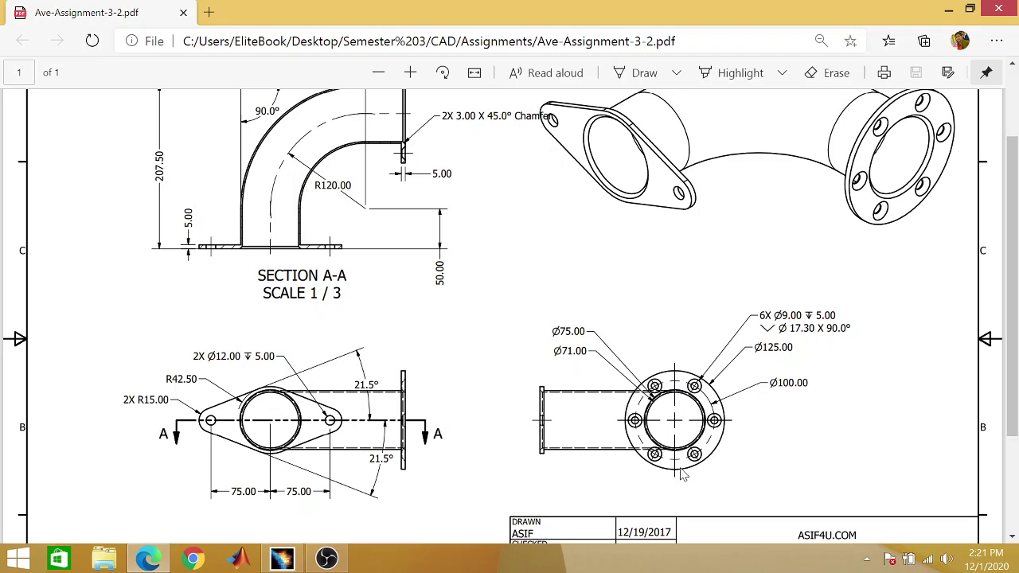
{"action": "mouse_move", "coordinate": [1013, 262]}
{"action": "left_mouse_down"}
{"action": "mouse_move", "coordinate": [1013, 273]}
{"action": "mouse_move", "coordinate": [1015, 199]}
{"action": "mouse_move", "coordinate": [1016, 259]}
{"action": "left_mouse_up"}
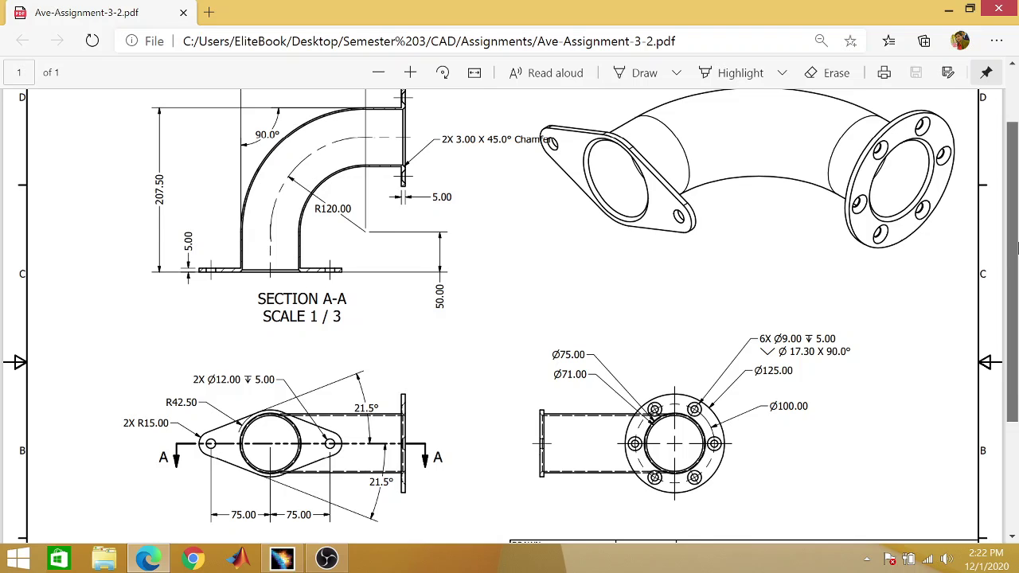
{"action": "scroll", "coordinate": [1015, 183], "scroll_direction": "up", "scroll_amount": 2}
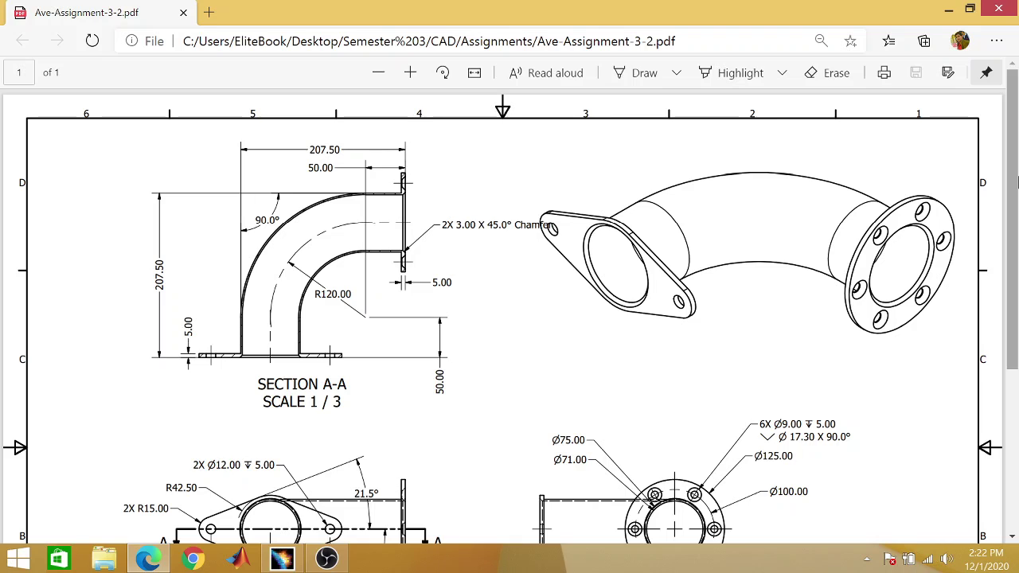
{"action": "left_click_drag", "start_coordinate": [1018, 183], "coordinate": [1014, 362]}
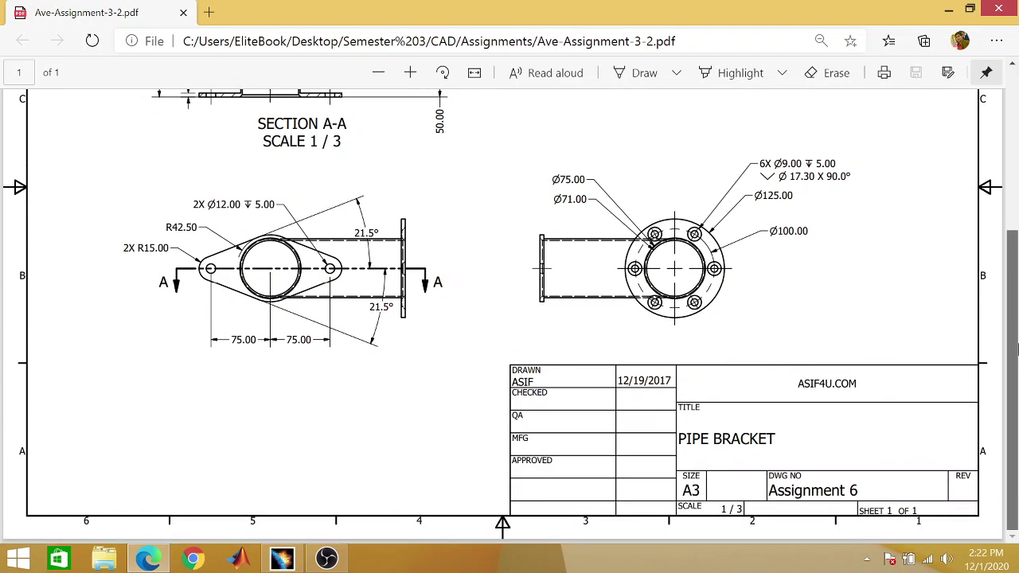
{"action": "left_click", "coordinate": [948, 11]}
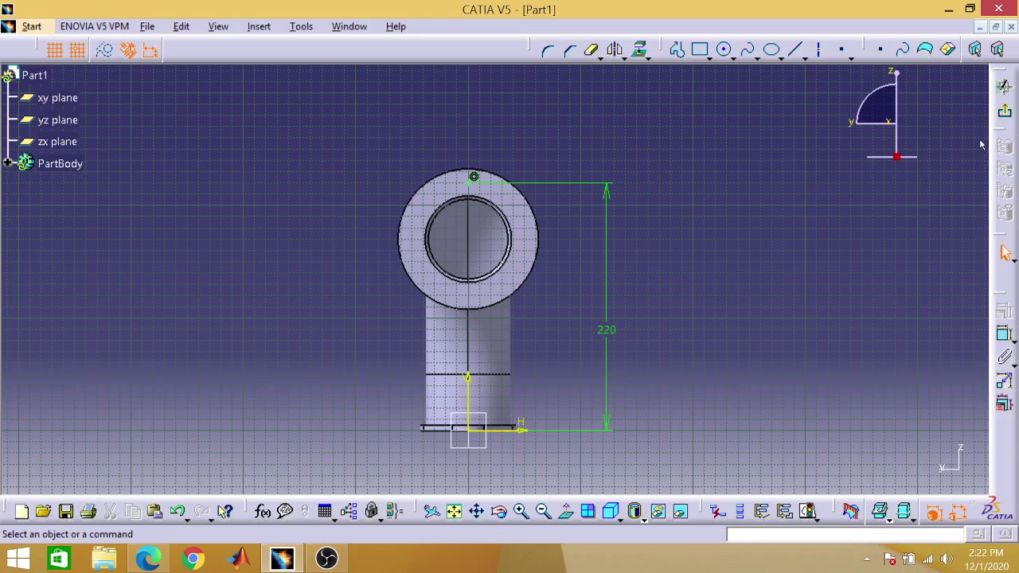
Place a hole on the round flange face with its centre coincident to the sketched point.
{"action": "left_click", "coordinate": [1004, 86]}
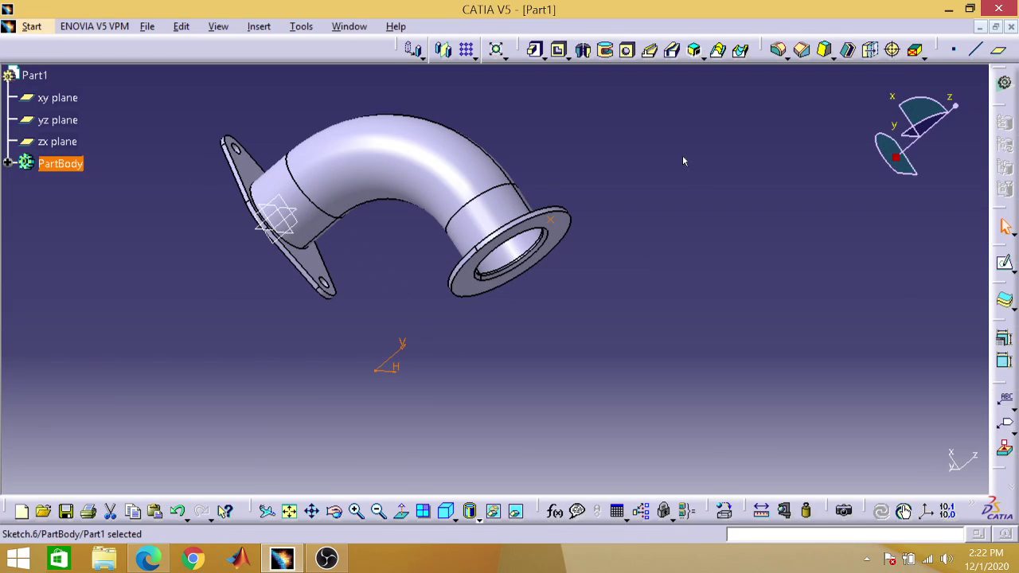
{"action": "left_click", "coordinate": [627, 51]}
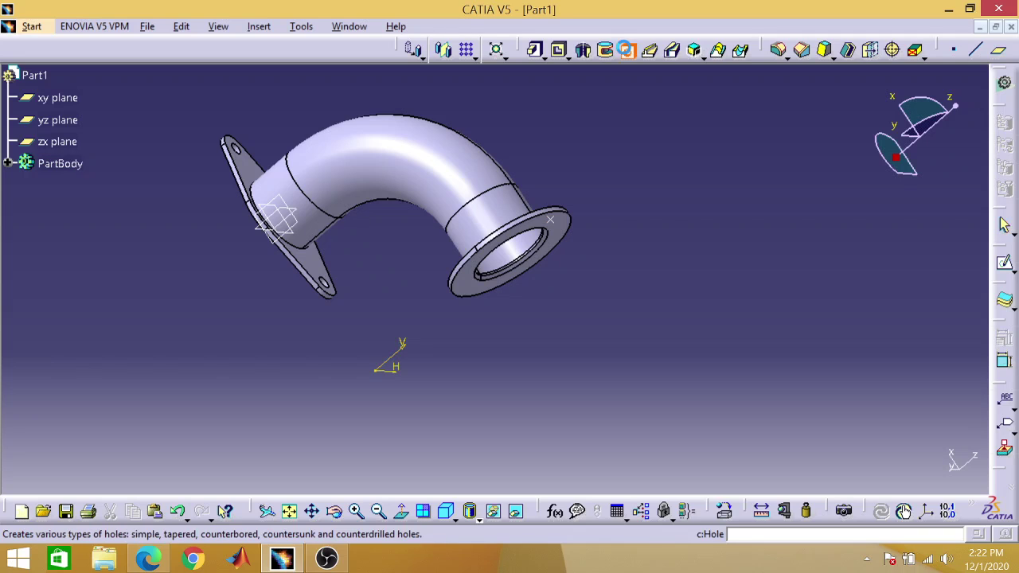
{"action": "left_click", "coordinate": [628, 51]}
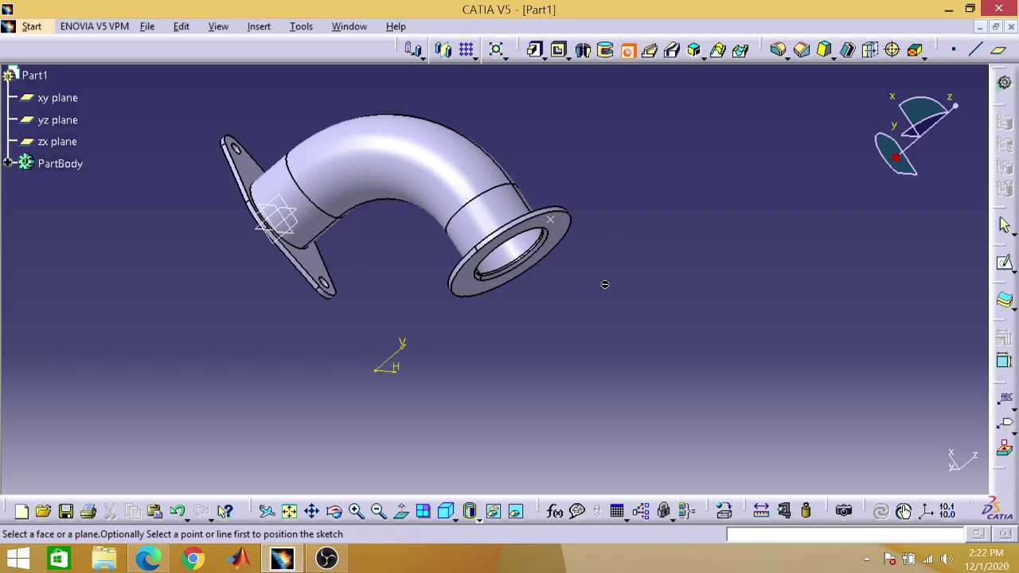
{"action": "left_click", "coordinate": [565, 238]}
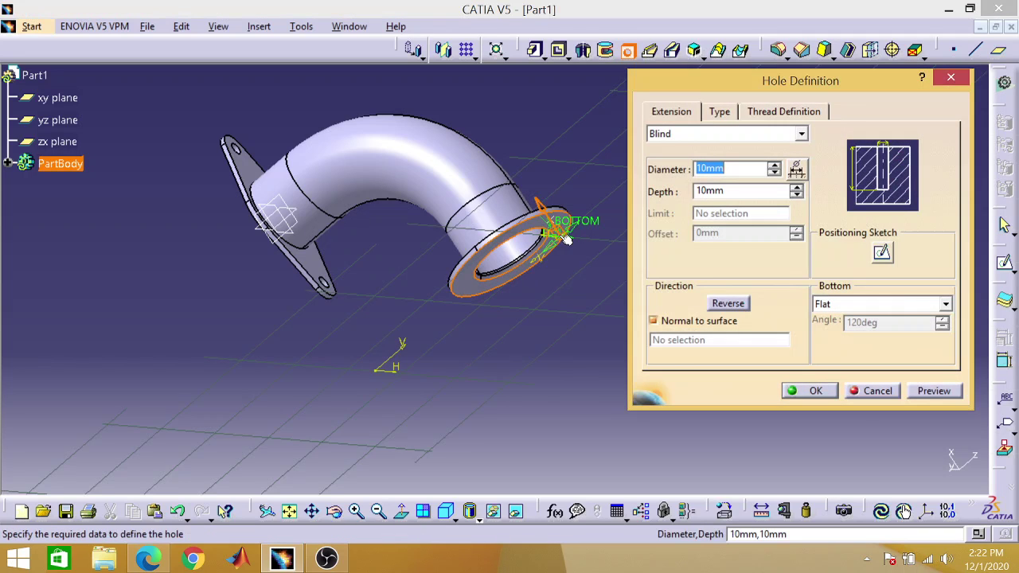
{"action": "left_click", "coordinate": [880, 253]}
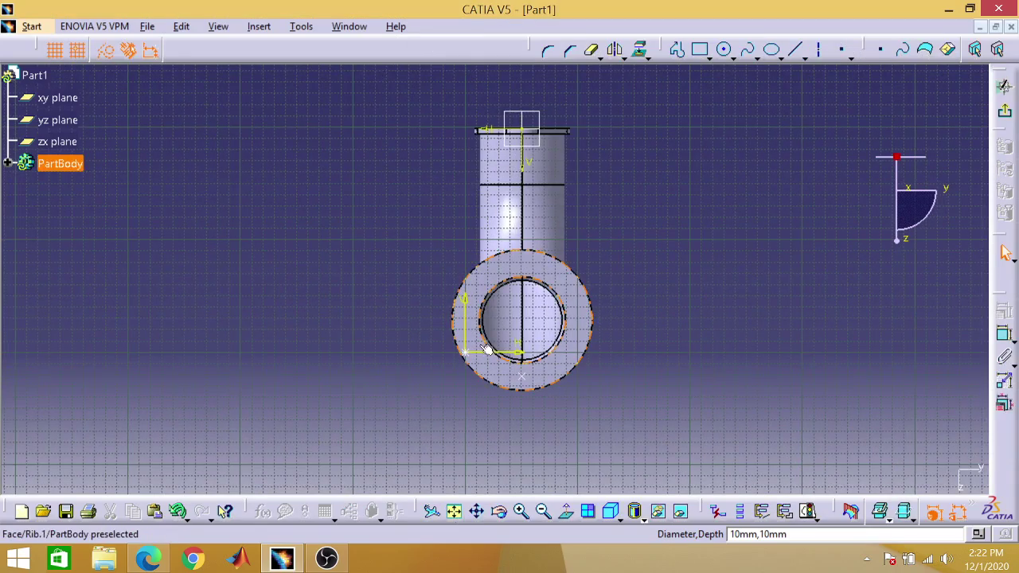
{"action": "left_click", "coordinate": [533, 378]}
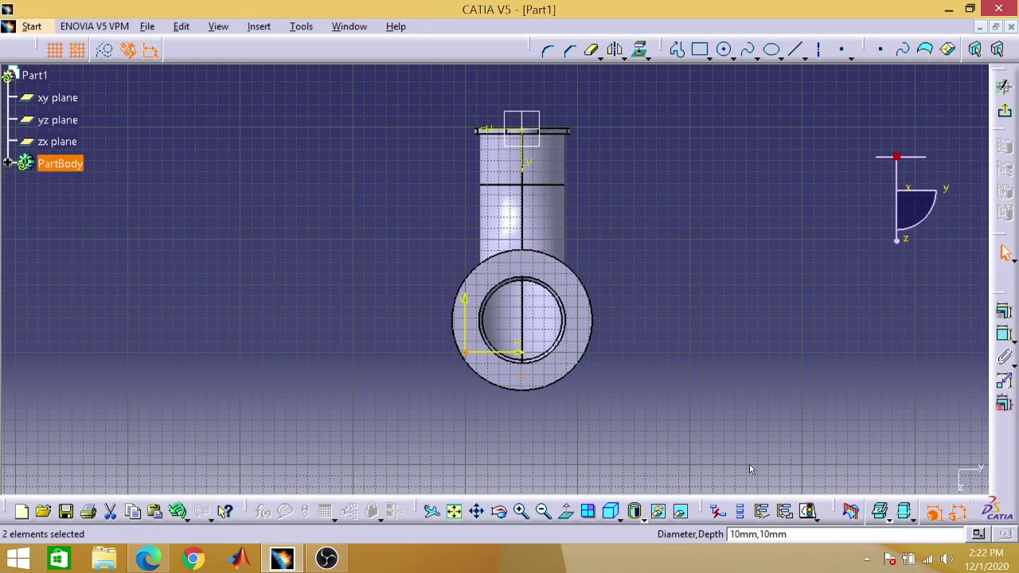
{"action": "left_click", "coordinate": [1004, 332]}
{"action": "left_click", "coordinate": [1004, 316]}
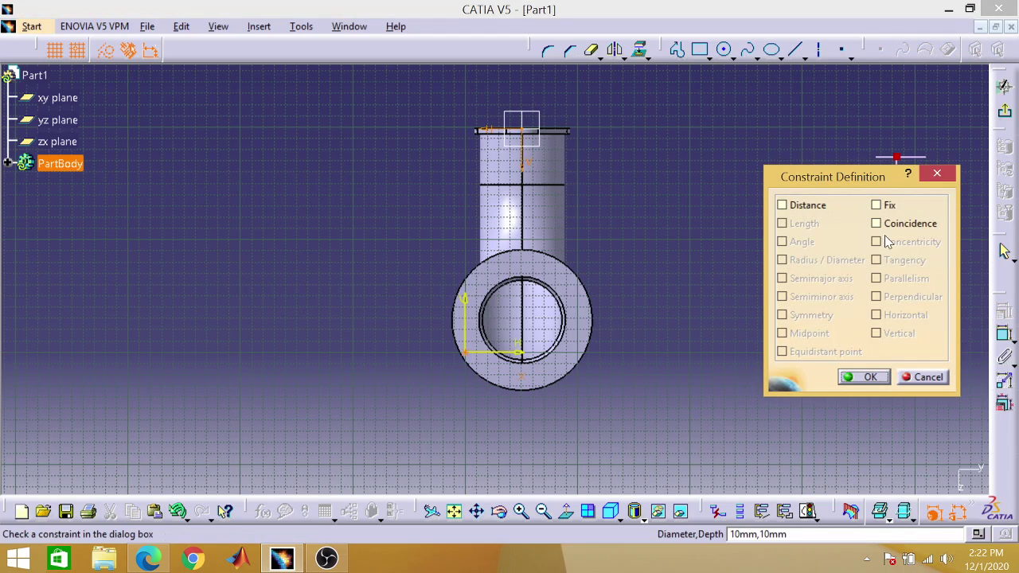
{"action": "left_click", "coordinate": [877, 224]}
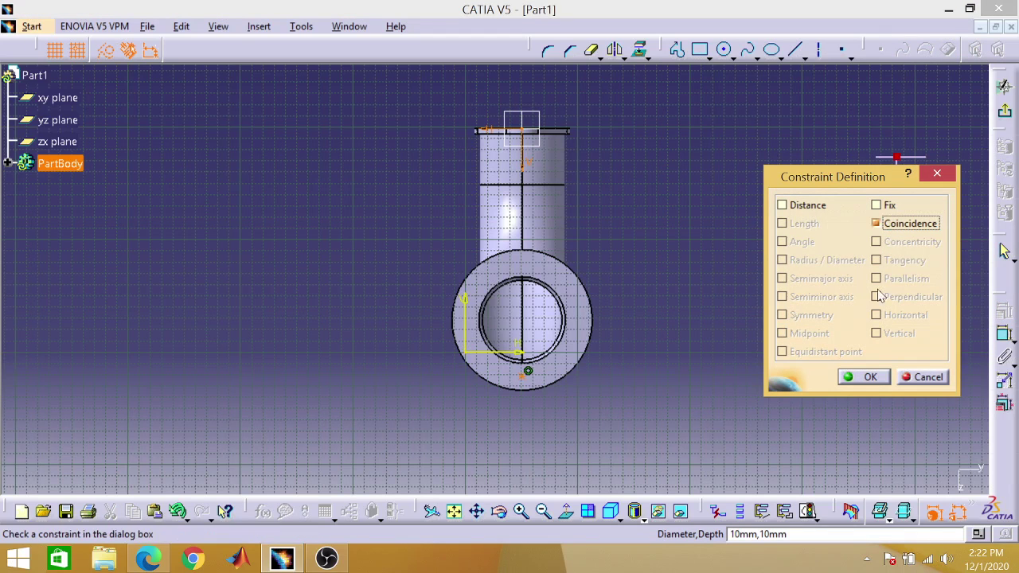
{"action": "left_click", "coordinate": [869, 379]}
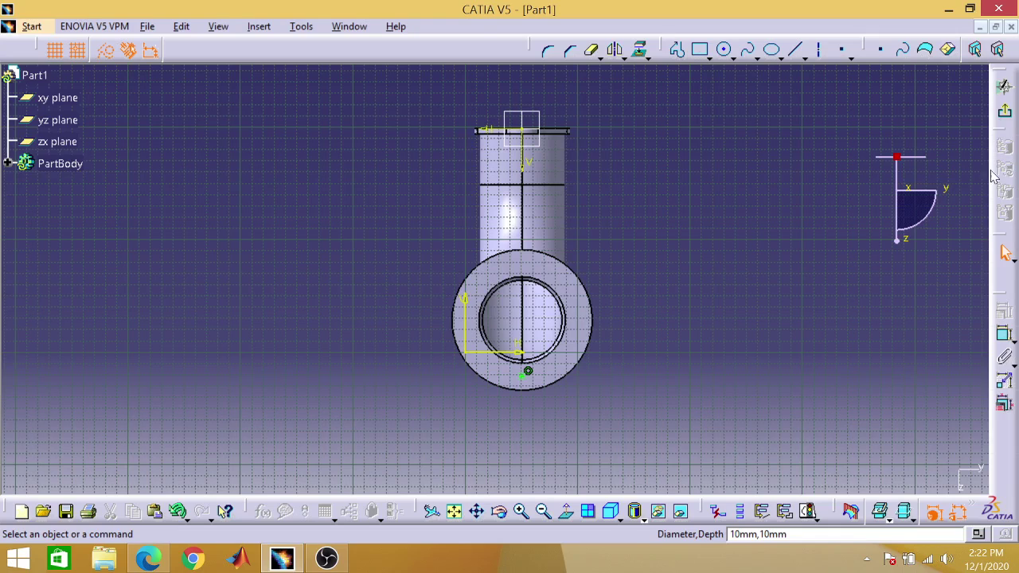
{"action": "left_click", "coordinate": [1005, 113]}
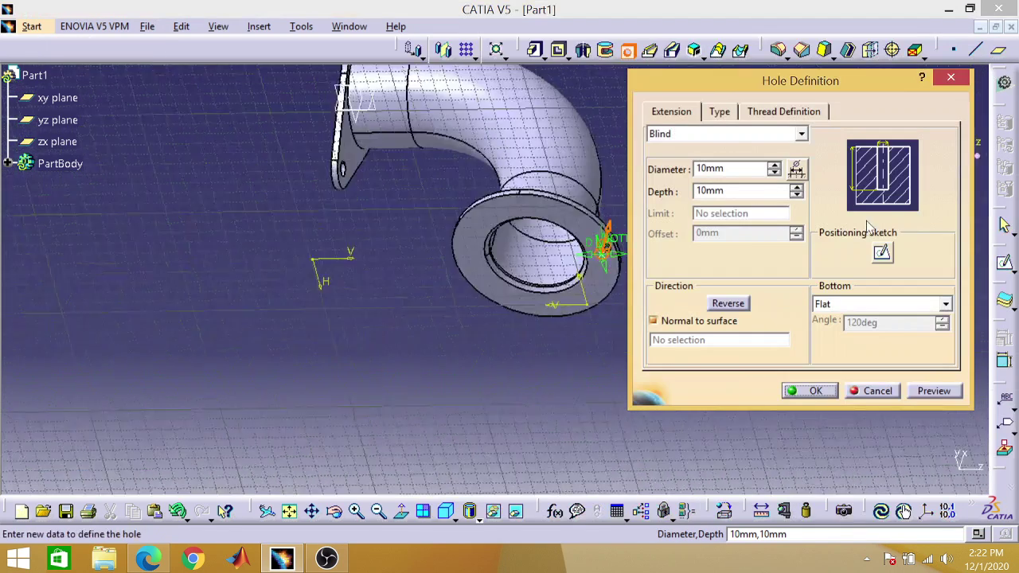
Change the hole diameter to 9 mm and clear the old depth value.
{"action": "left_click_drag", "start_coordinate": [696, 169], "coordinate": [707, 169]}
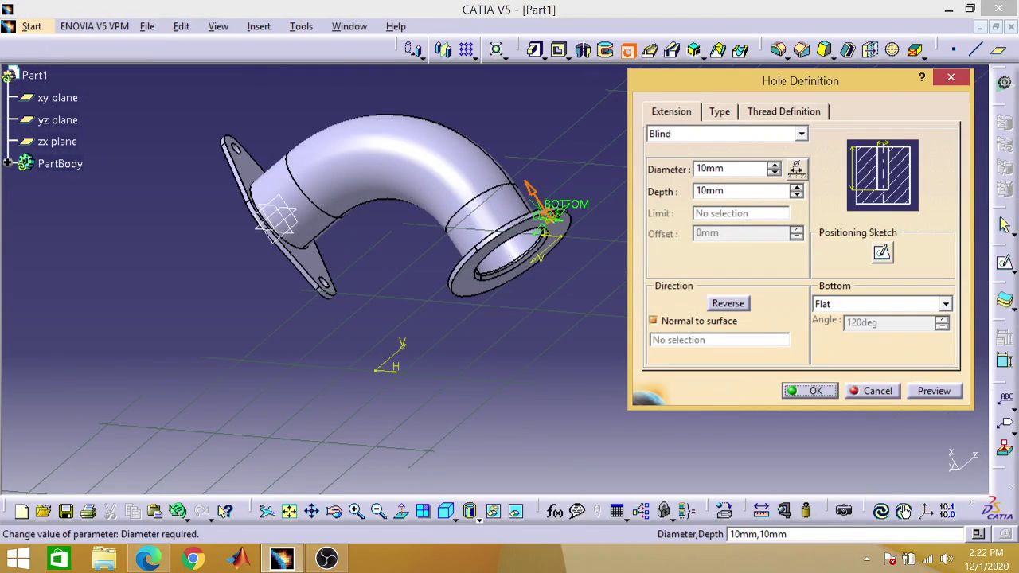
{"action": "key", "text": "BackSpace"}
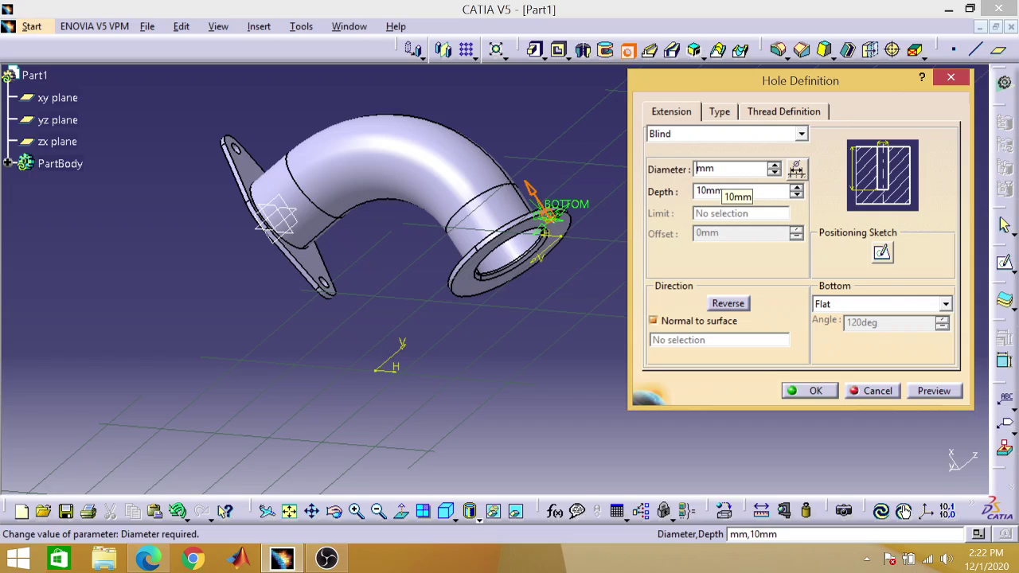
{"action": "type", "text": "9"}
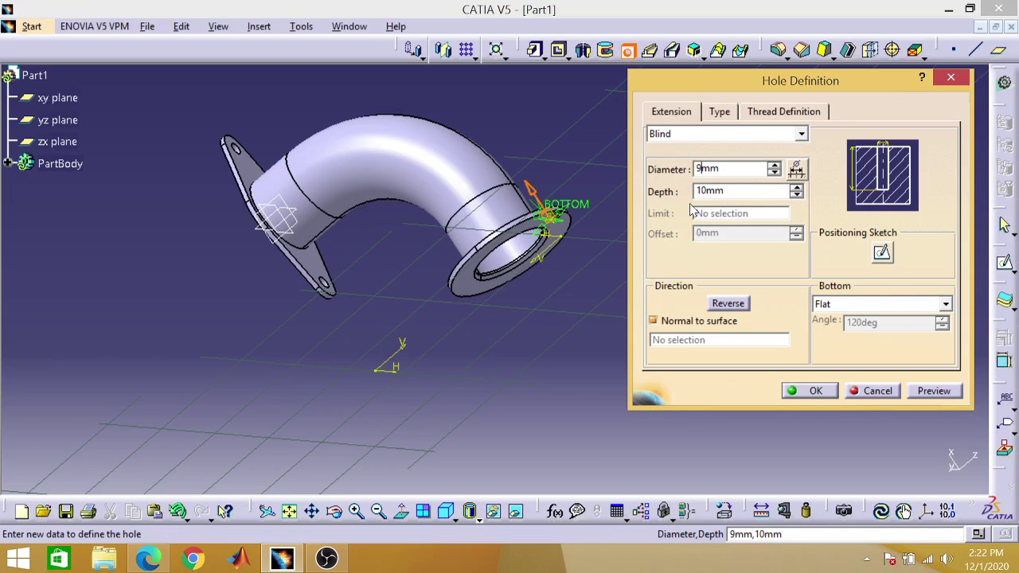
{"action": "left_click", "coordinate": [721, 191]}
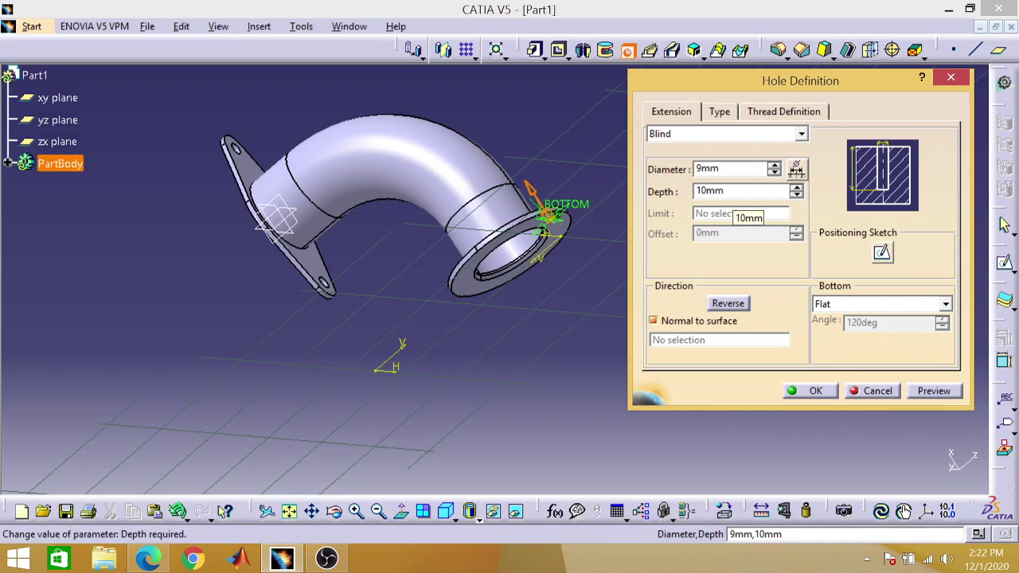
{"action": "key", "text": "BackSpace"}
{"action": "key", "text": "BackSpace"}
Enter a 5 mm depth and make the hole countersunk, sized by angle and diameter.
{"action": "type", "text": "5"}
{"action": "left_click", "coordinate": [721, 115]}
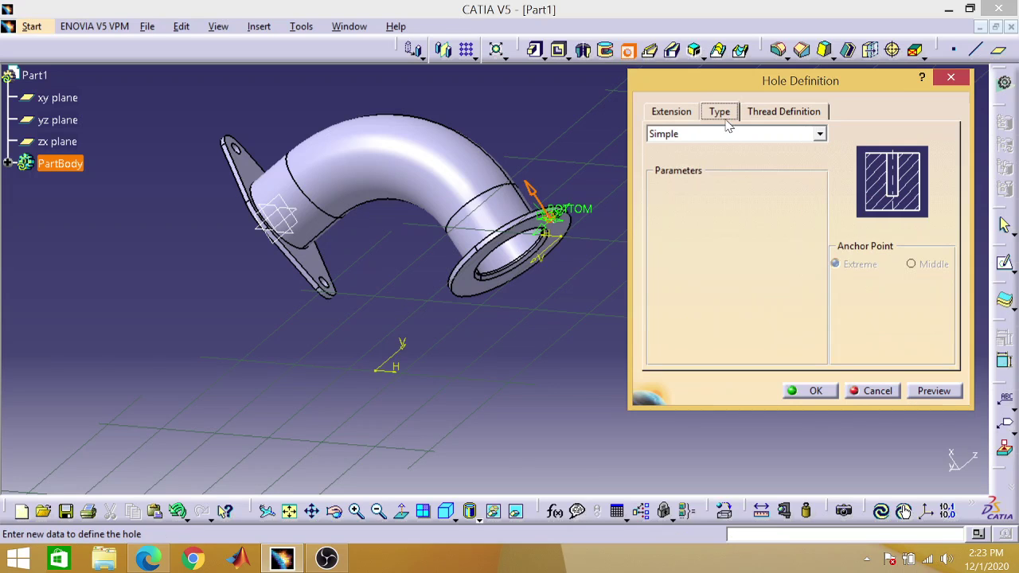
{"action": "left_click", "coordinate": [721, 136]}
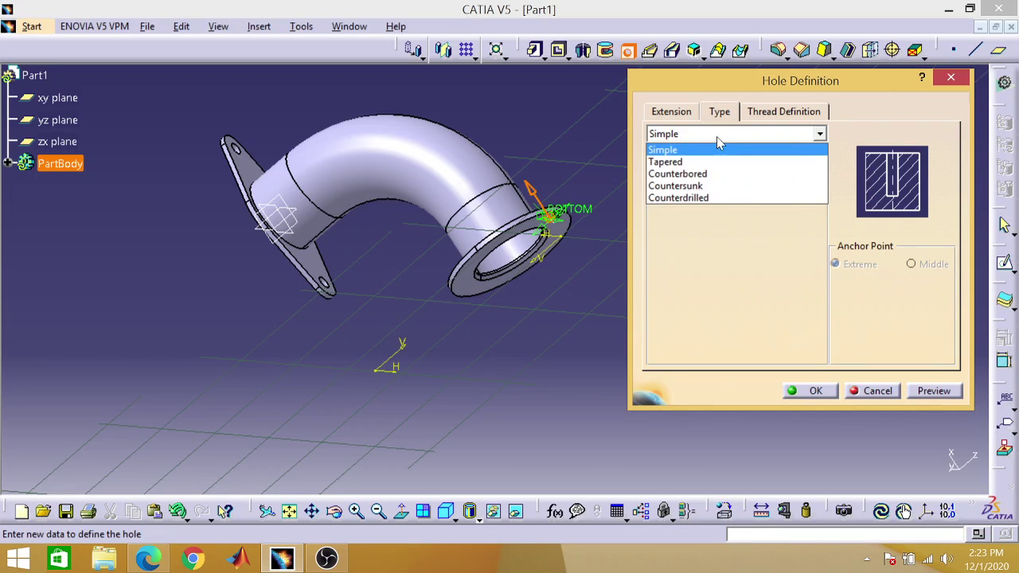
{"action": "left_click", "coordinate": [704, 188]}
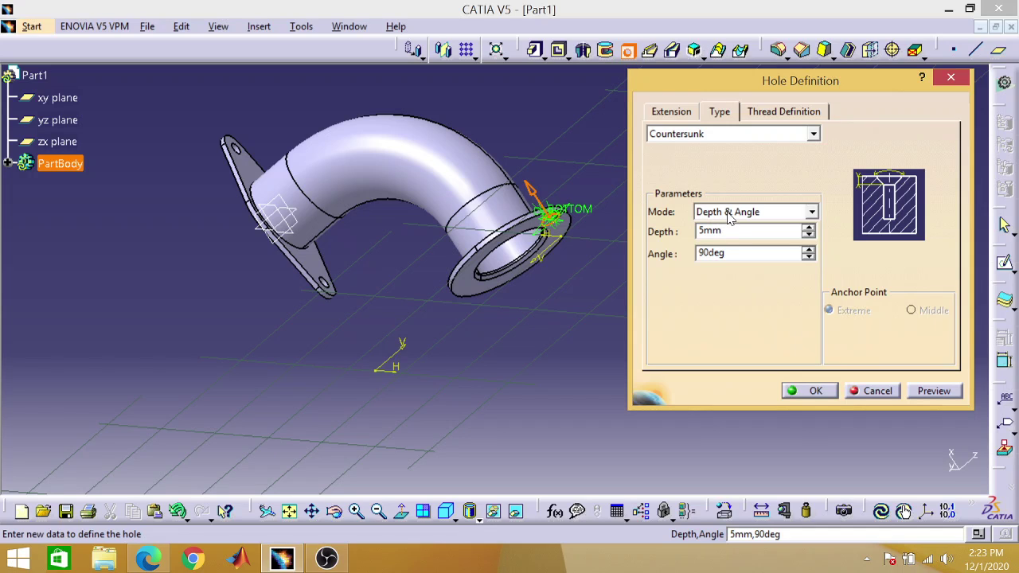
{"action": "left_click", "coordinate": [728, 217]}
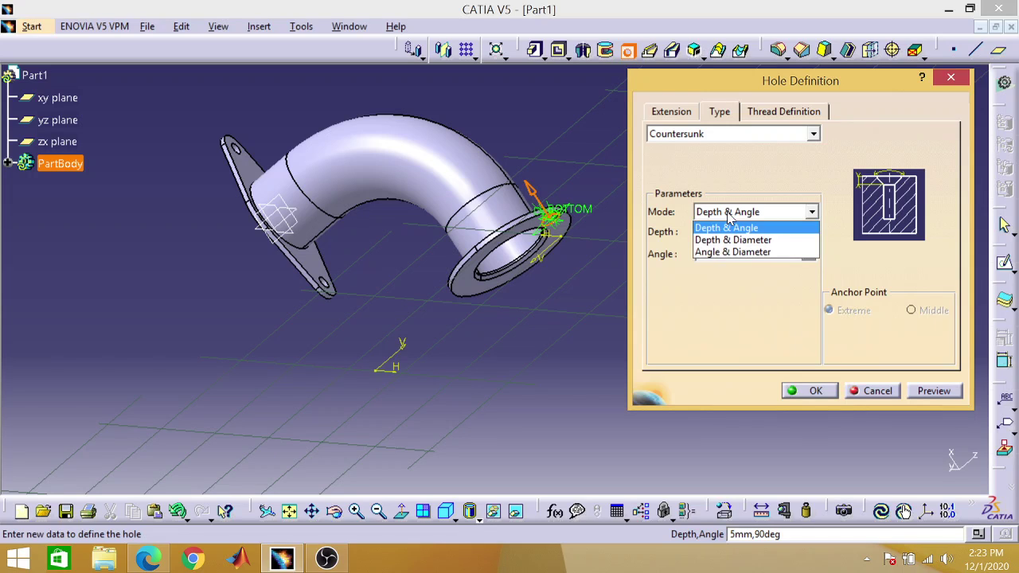
{"action": "left_click", "coordinate": [730, 252]}
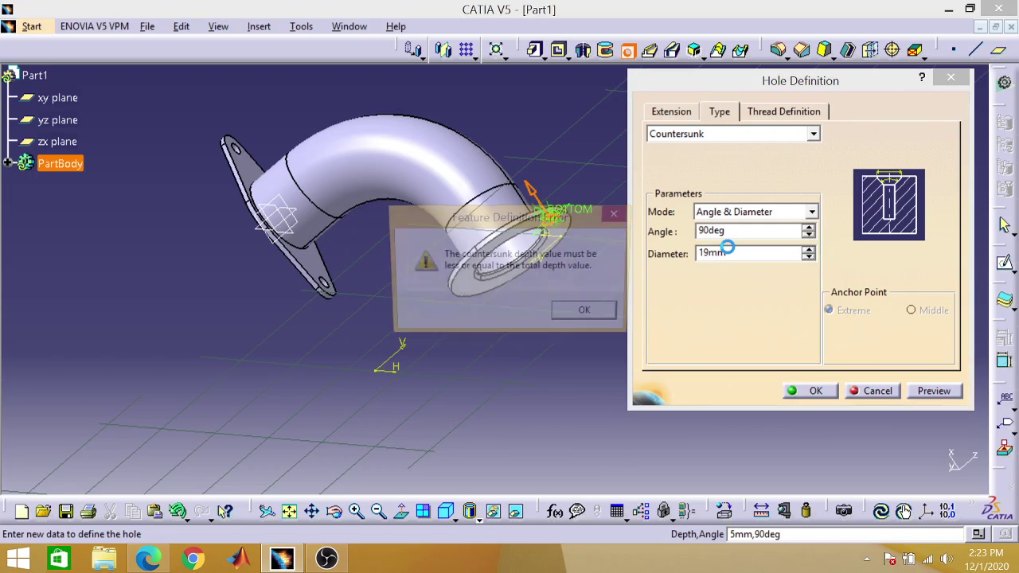
{"action": "left_click", "coordinate": [598, 313]}
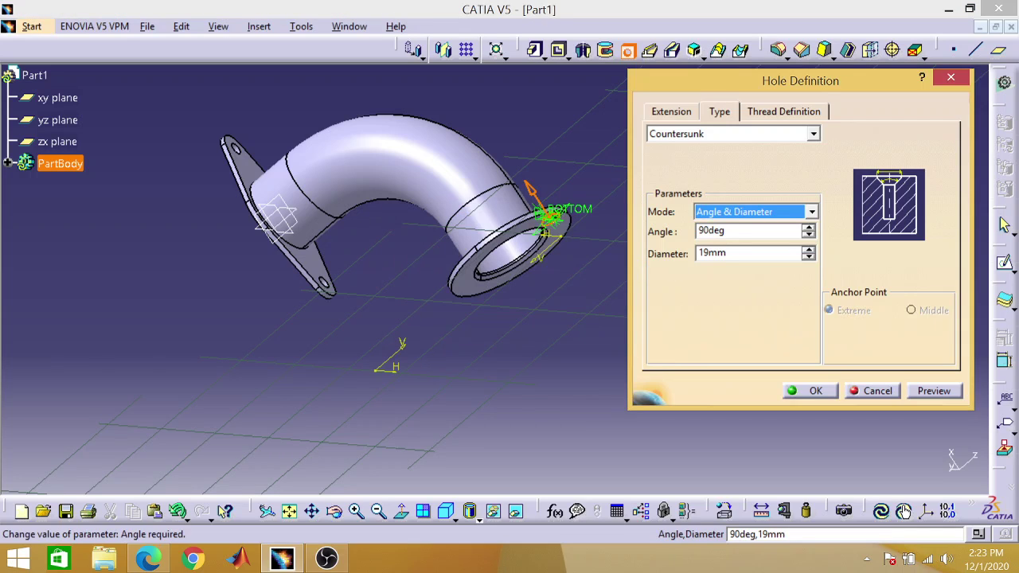
Set the countersink diameter to 17.3 mm, review the settings, and create the hole.
{"action": "left_click", "coordinate": [711, 253]}
{"action": "key", "text": "BackSpace"}
{"action": "key", "text": "BackSpace"}
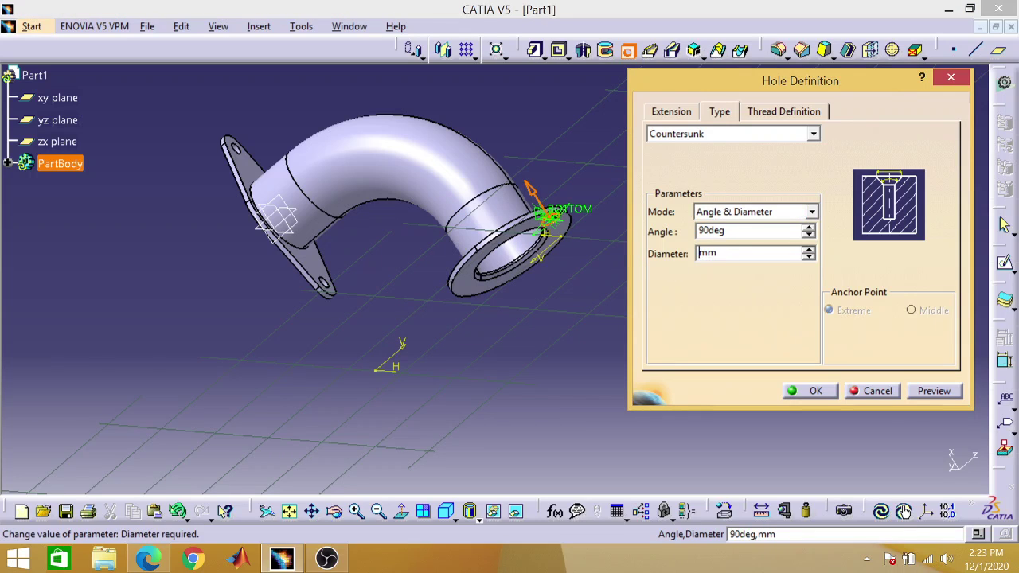
{"action": "type", "text": "17.3"}
{"action": "key", "text": "Return"}
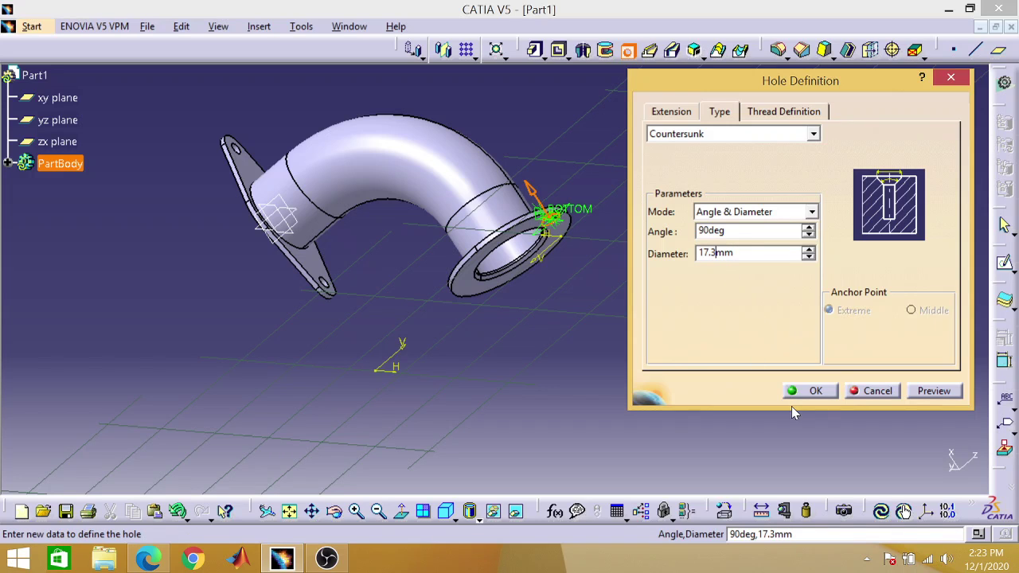
{"action": "left_click", "coordinate": [761, 114]}
{"action": "left_click", "coordinate": [684, 116]}
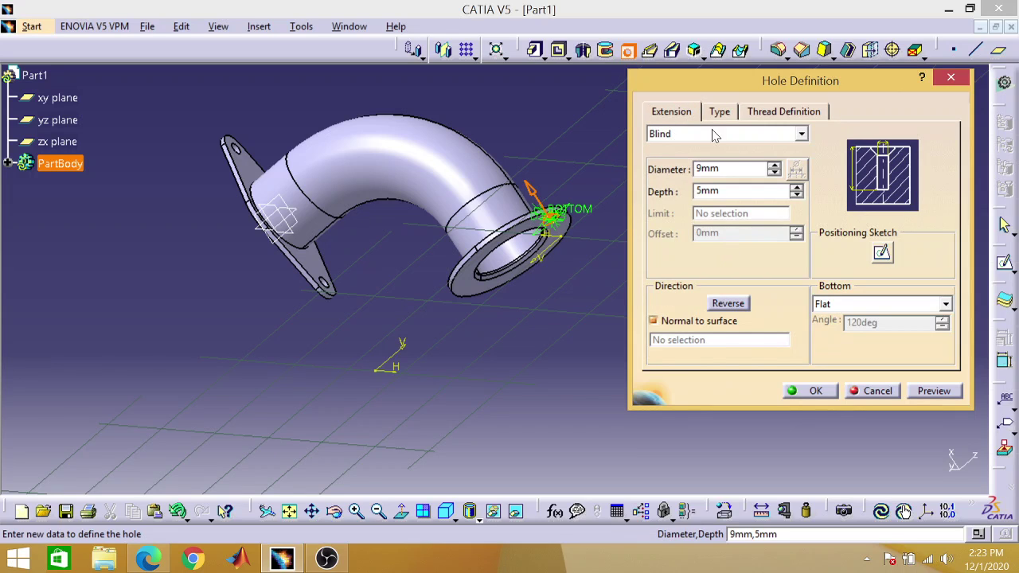
{"action": "left_click", "coordinate": [703, 168]}
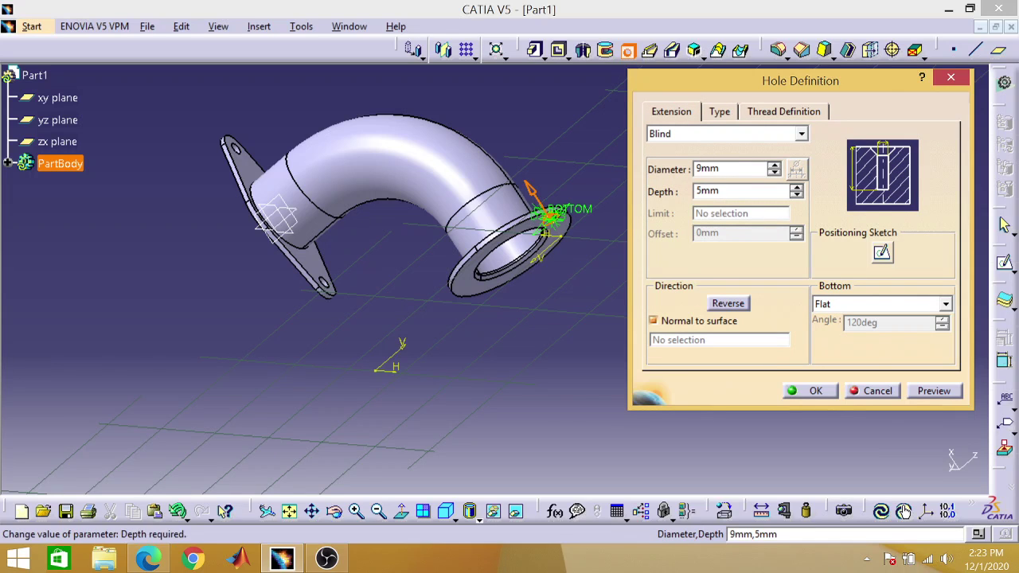
{"action": "left_click", "coordinate": [794, 391]}
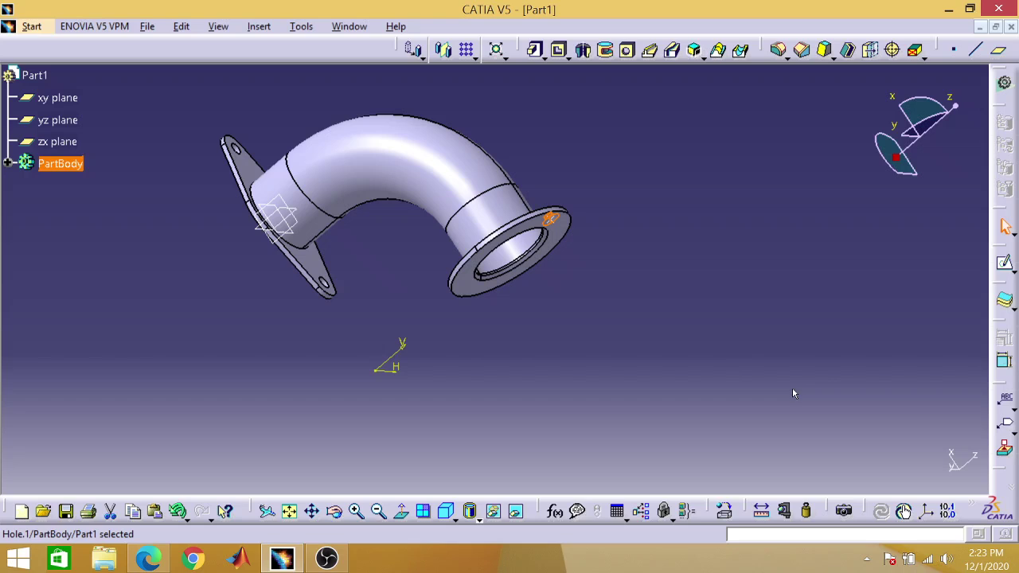
Rotate the bracket to face the round flange and compare it with the drawing.
{"action": "left_click", "coordinate": [655, 323]}
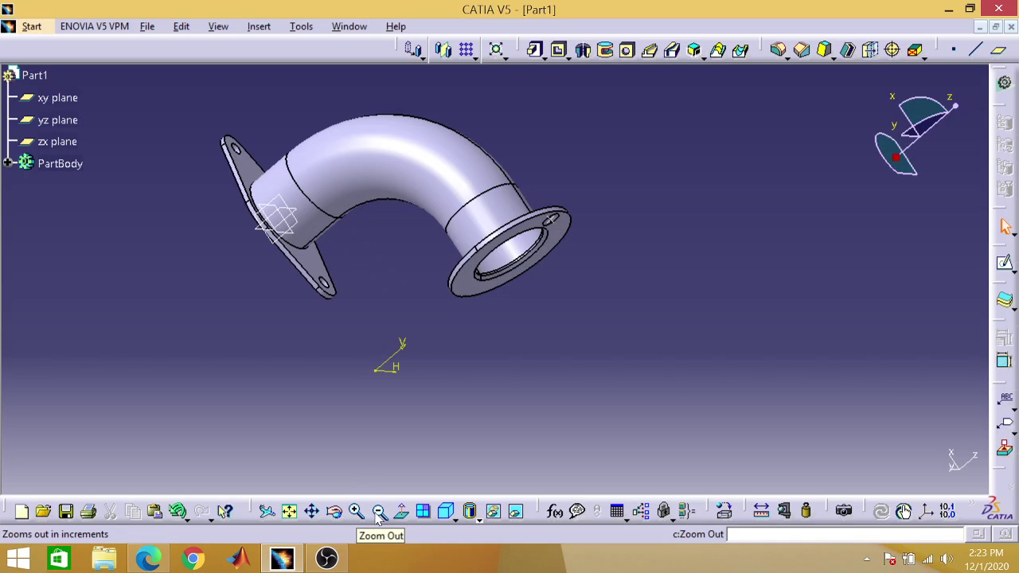
{"action": "left_click", "coordinate": [334, 510]}
{"action": "left_click_drag", "start_coordinate": [621, 311], "coordinate": [490, 162]}
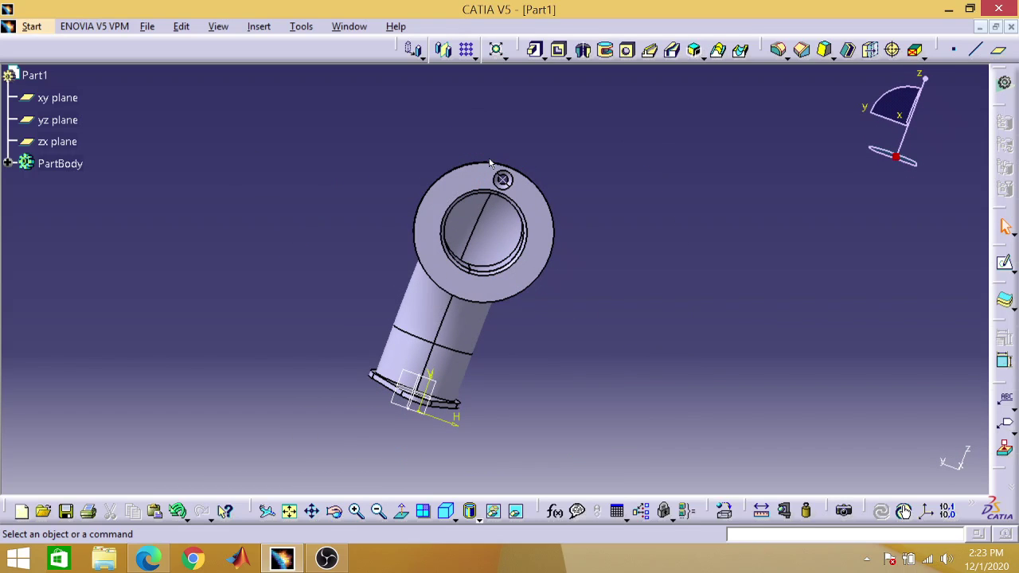
{"action": "left_click", "coordinate": [147, 559]}
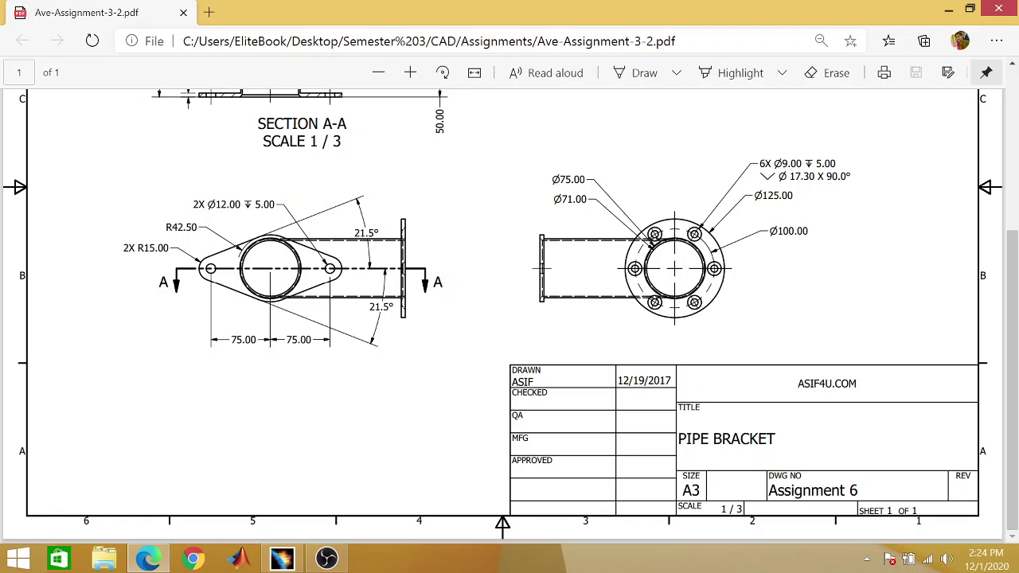
{"action": "left_click", "coordinate": [950, 9]}
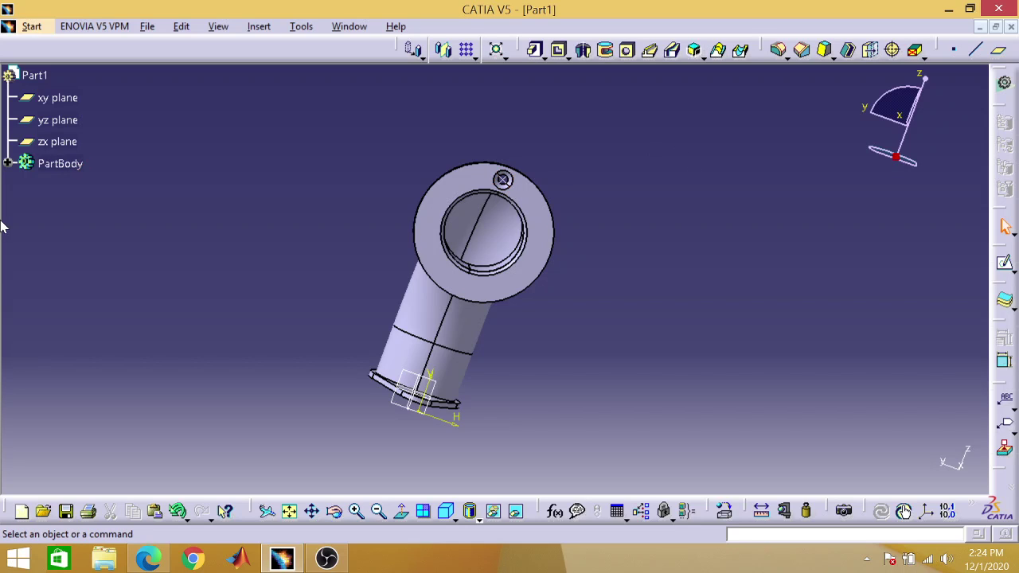
Select Hole.1 in the expanded PartBody tree and launch Circular Pattern from the Insert menu.
{"action": "left_click", "coordinate": [8, 163]}
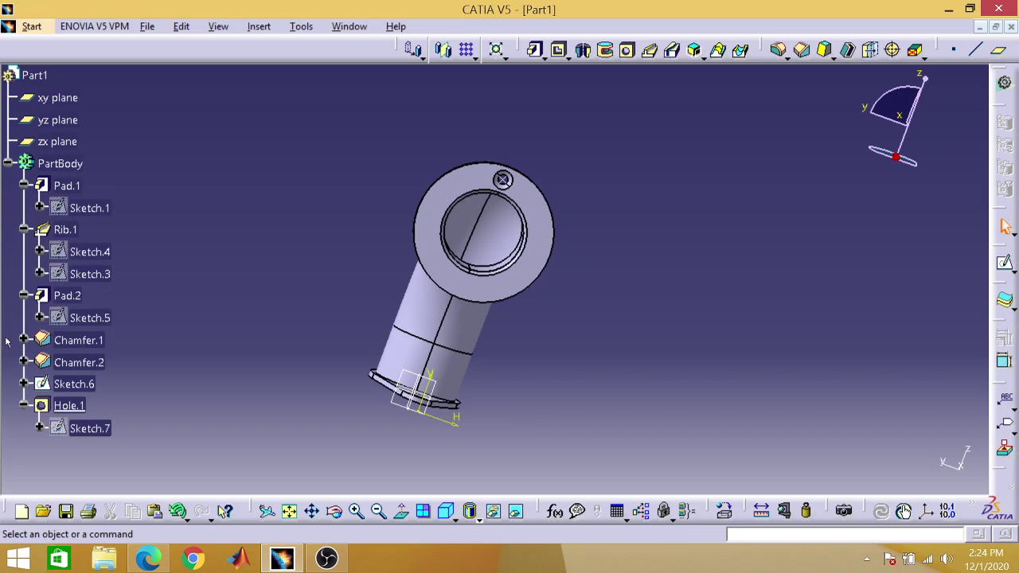
{"action": "left_click", "coordinate": [69, 406]}
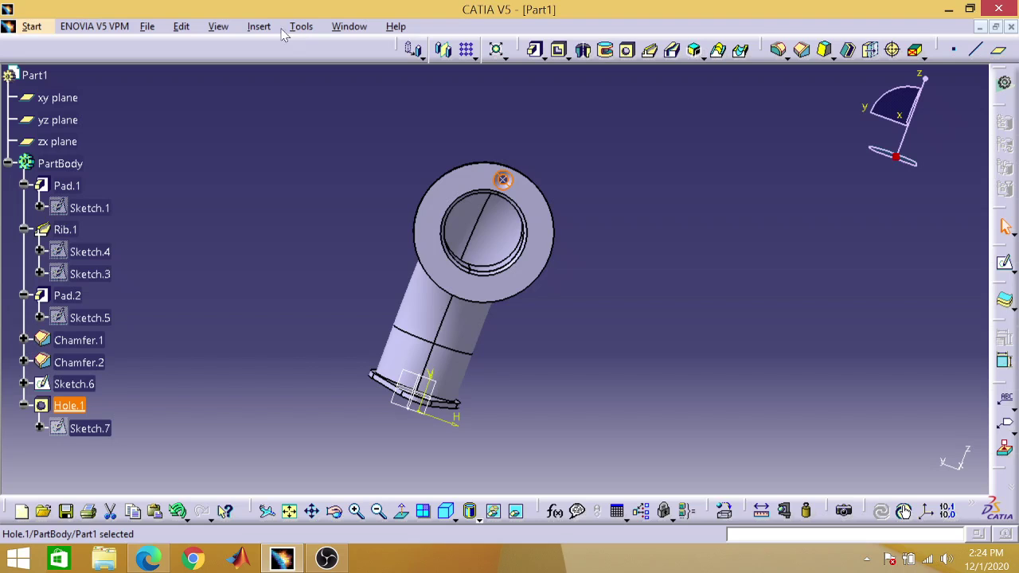
{"action": "left_click", "coordinate": [256, 30]}
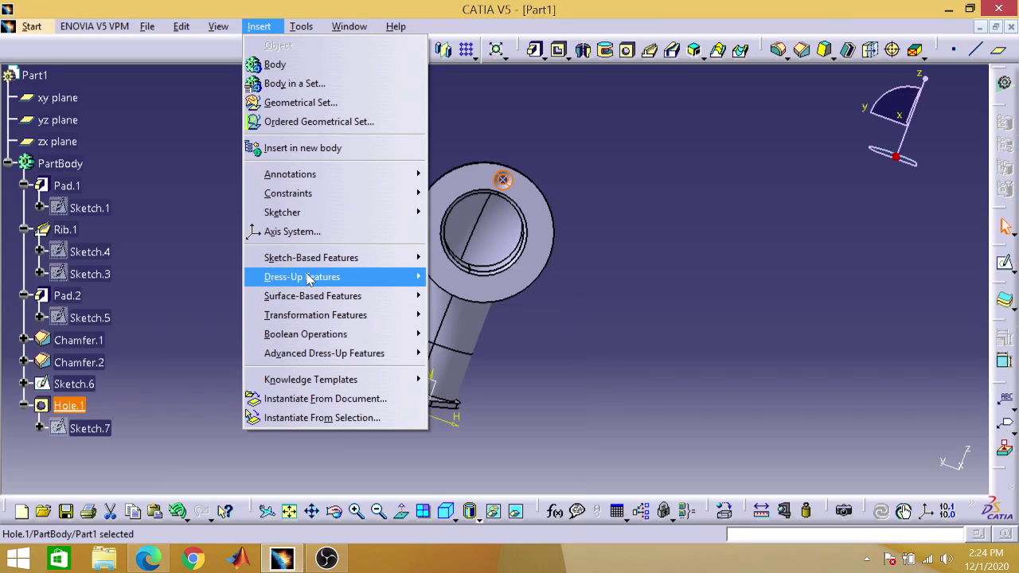
{"action": "mouse_move", "coordinate": [312, 316]}
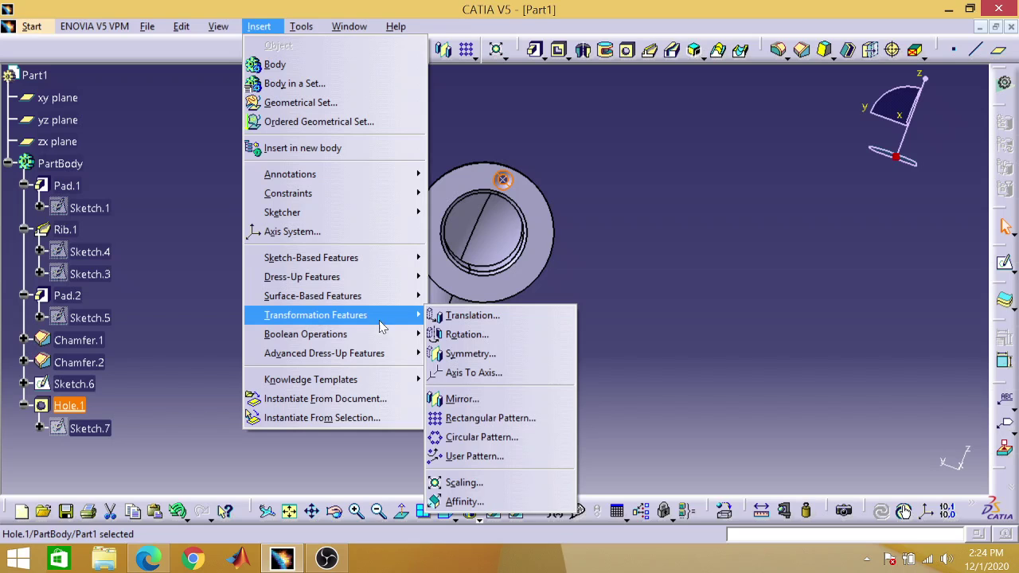
{"action": "left_click", "coordinate": [452, 438]}
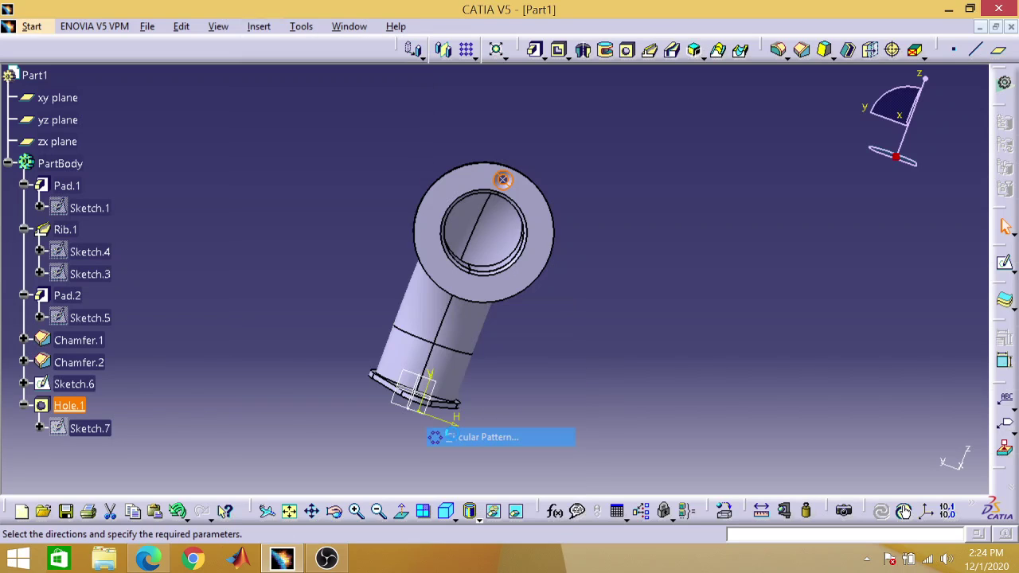
Create the pattern with 6 instances at 60° spacing, referenced to the round flange face.
{"action": "left_click", "coordinate": [830, 142]}
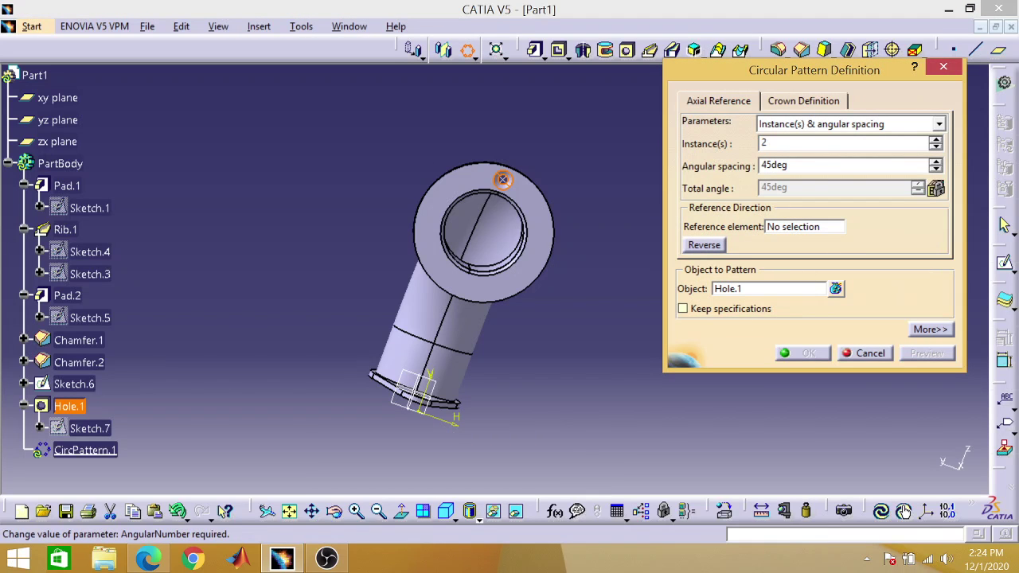
{"action": "key", "text": "BackSpace"}
{"action": "left_click", "coordinate": [830, 165]}
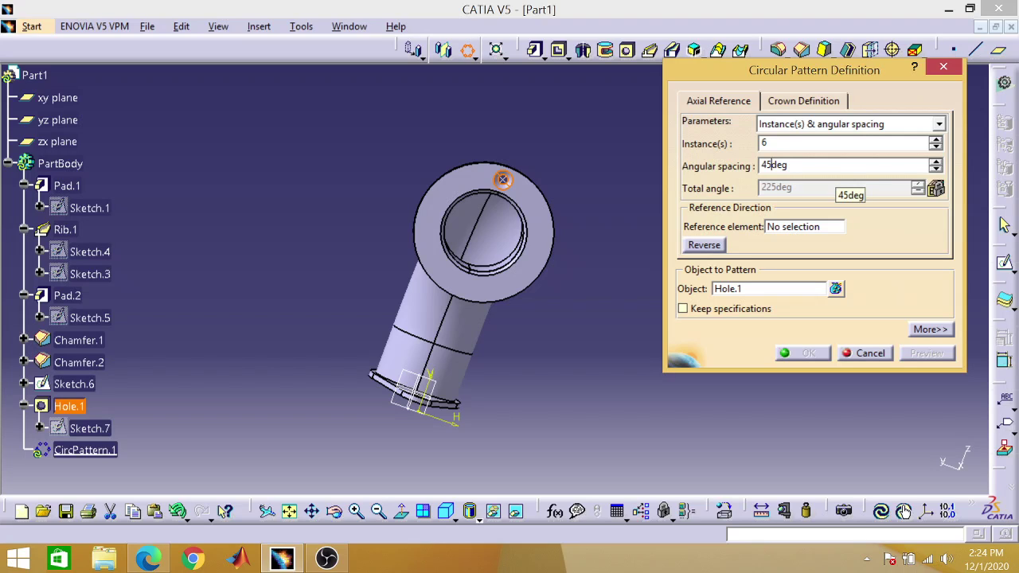
{"action": "key", "text": "BackSpace"}
{"action": "key", "text": "BackSpace"}
{"action": "type", "text": "60"}
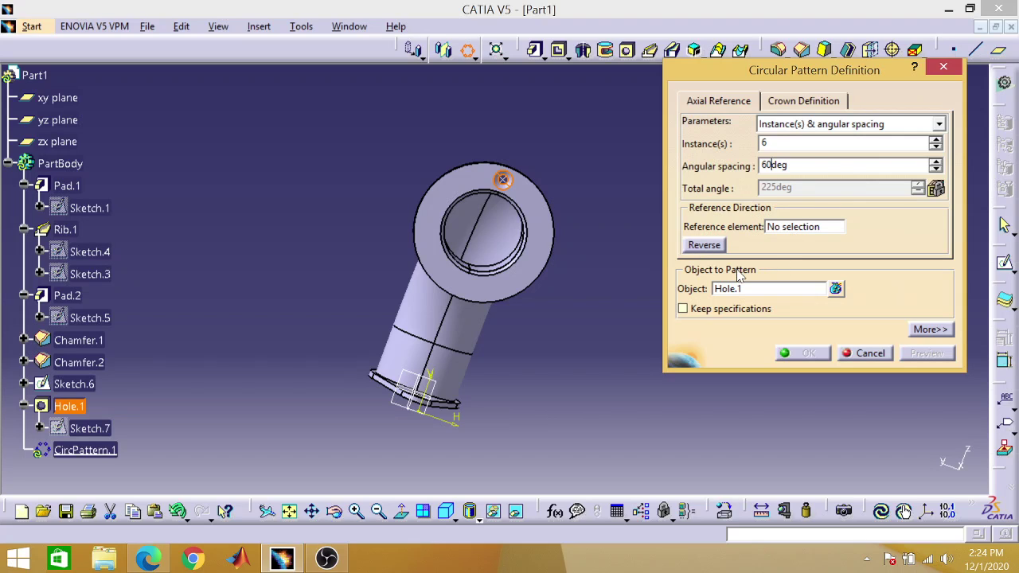
{"action": "left_click", "coordinate": [796, 229]}
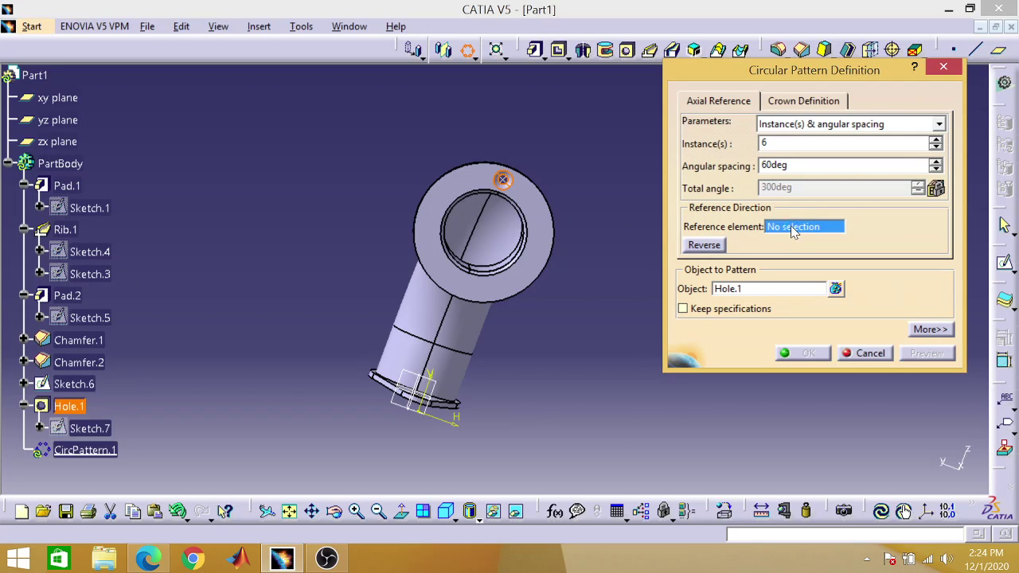
{"action": "left_click", "coordinate": [545, 232]}
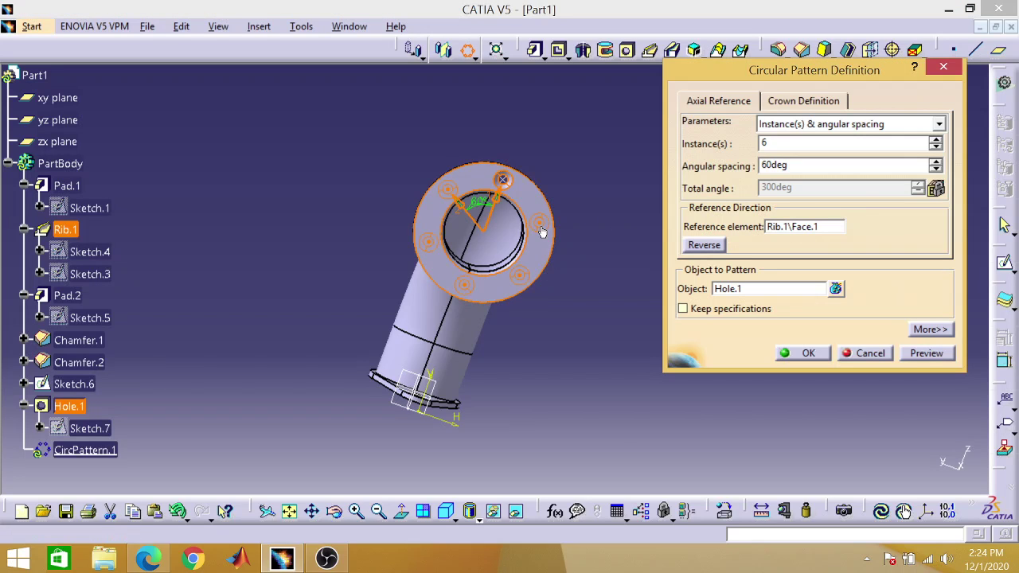
{"action": "left_click", "coordinate": [805, 358]}
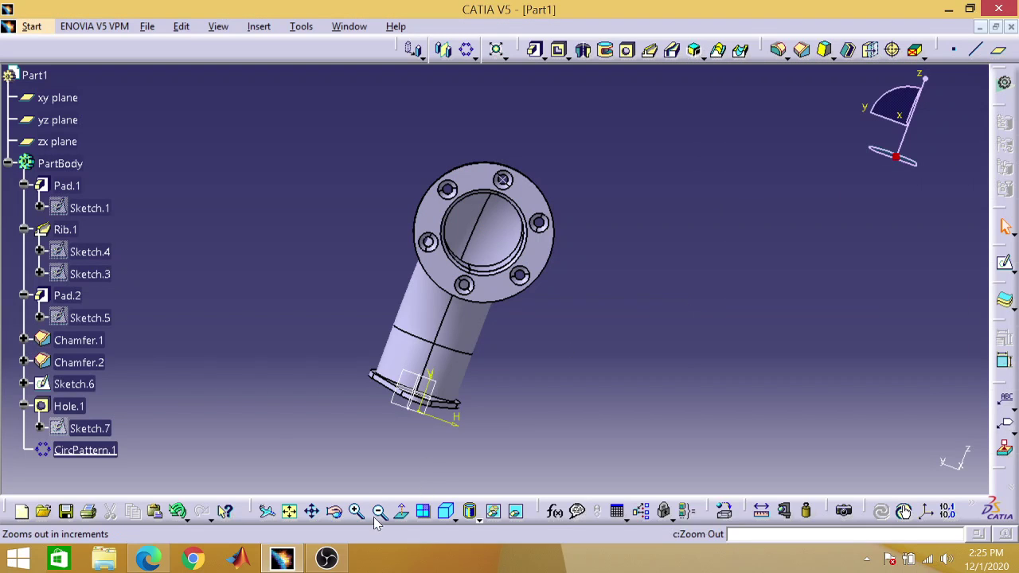
Orbit the bracket twice to inspect the six-hole pattern, then bring the drawing back up.
{"action": "left_click", "coordinate": [338, 516]}
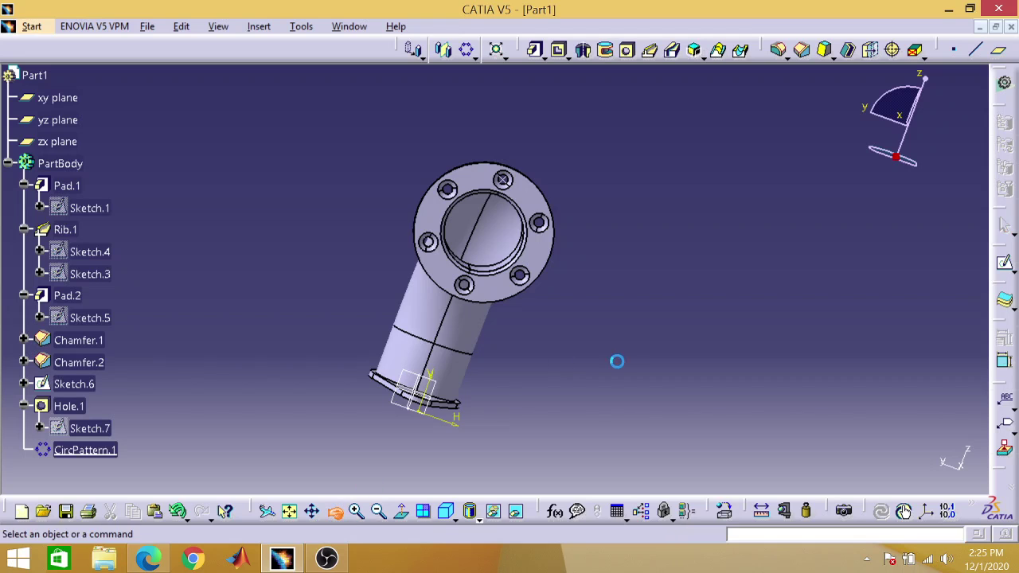
{"action": "left_click_drag", "start_coordinate": [616, 360], "coordinate": [401, 390]}
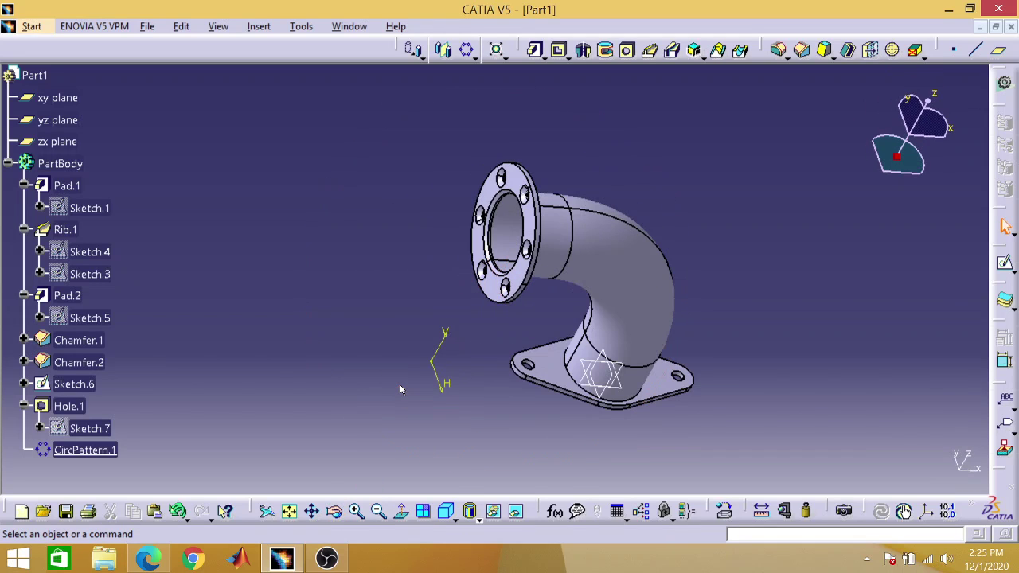
{"action": "left_click", "coordinate": [335, 513]}
{"action": "left_click_drag", "start_coordinate": [726, 359], "coordinate": [512, 317]}
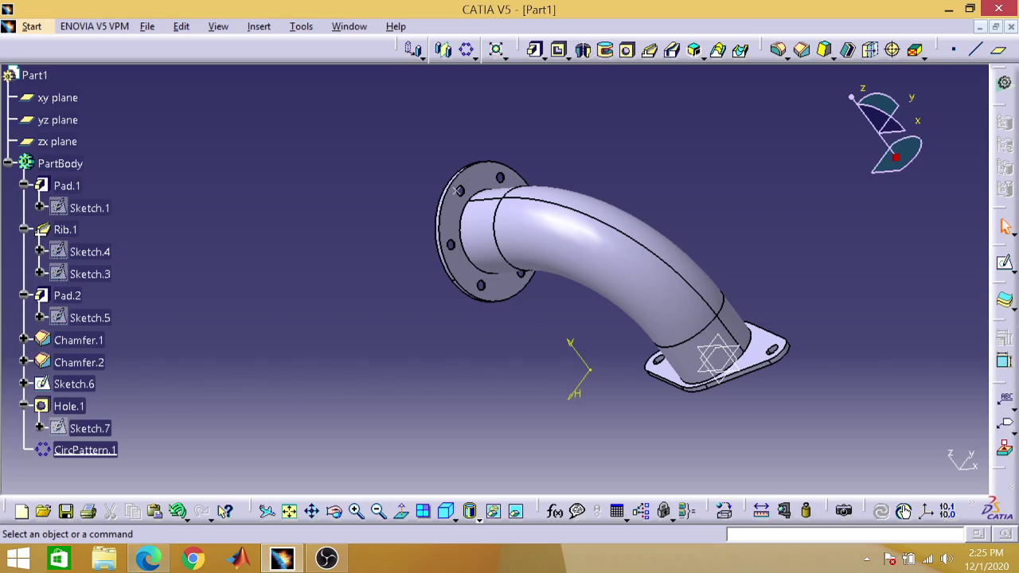
{"action": "left_click", "coordinate": [148, 560]}
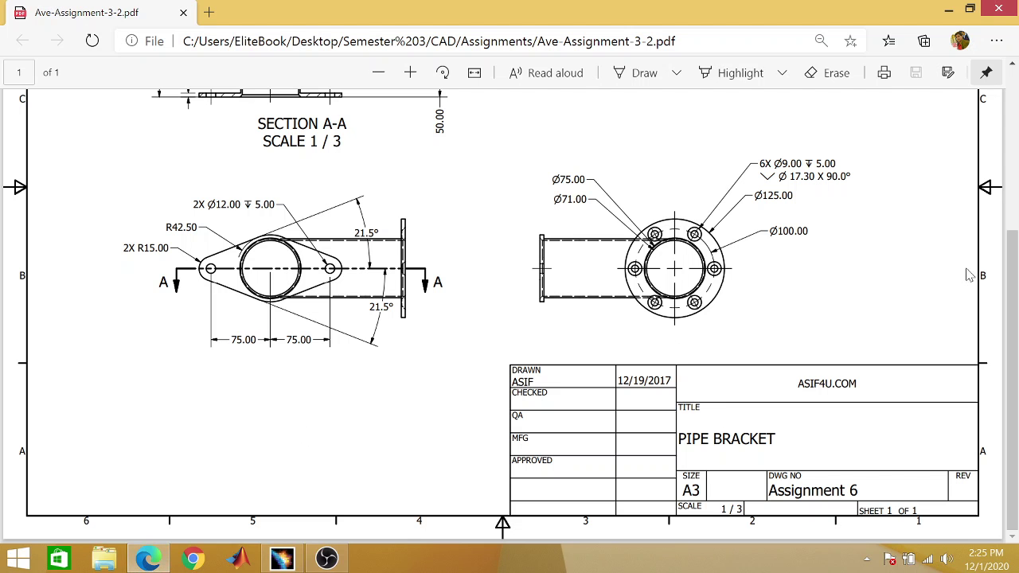
Look over the pipe bracket PDF in Edge, close it, and bring OBS Studio forward.
{"action": "scroll", "coordinate": [1015, 231], "scroll_direction": "up", "scroll_amount": 1}
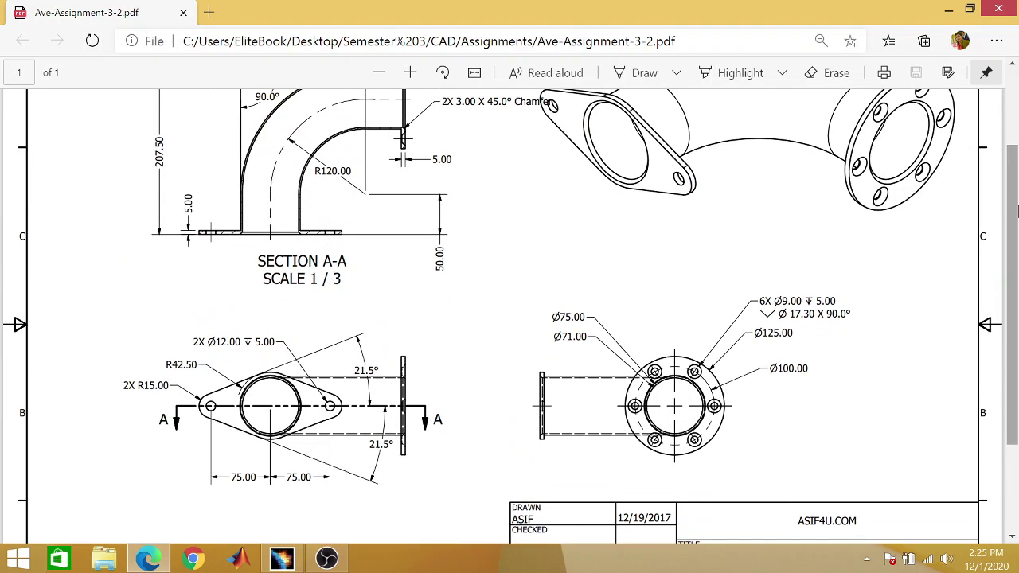
{"action": "scroll", "coordinate": [1017, 209], "scroll_direction": "up", "scroll_amount": 1}
{"action": "scroll", "coordinate": [1017, 208], "scroll_direction": "down", "scroll_amount": 3}
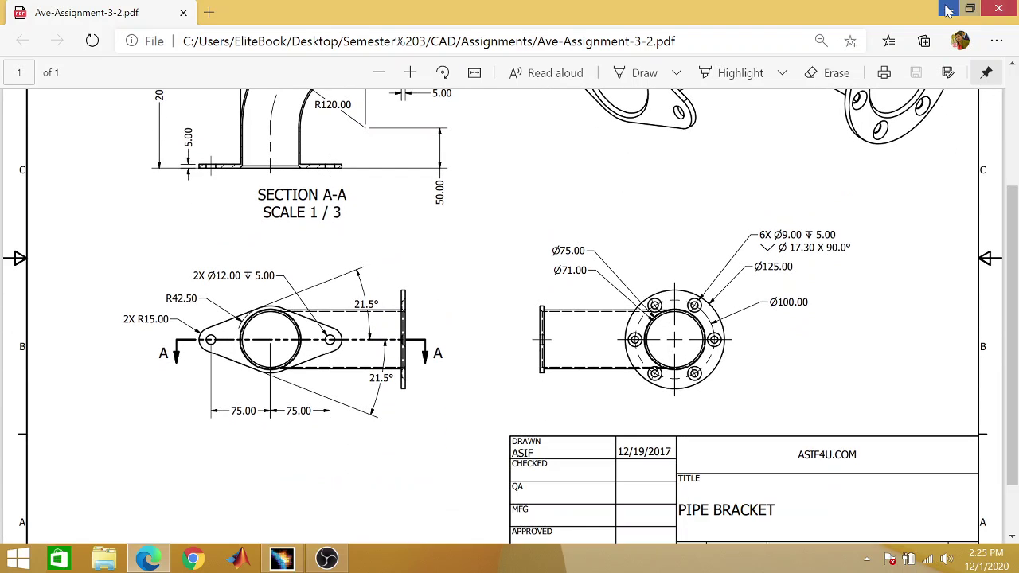
{"action": "left_click", "coordinate": [1000, 9]}
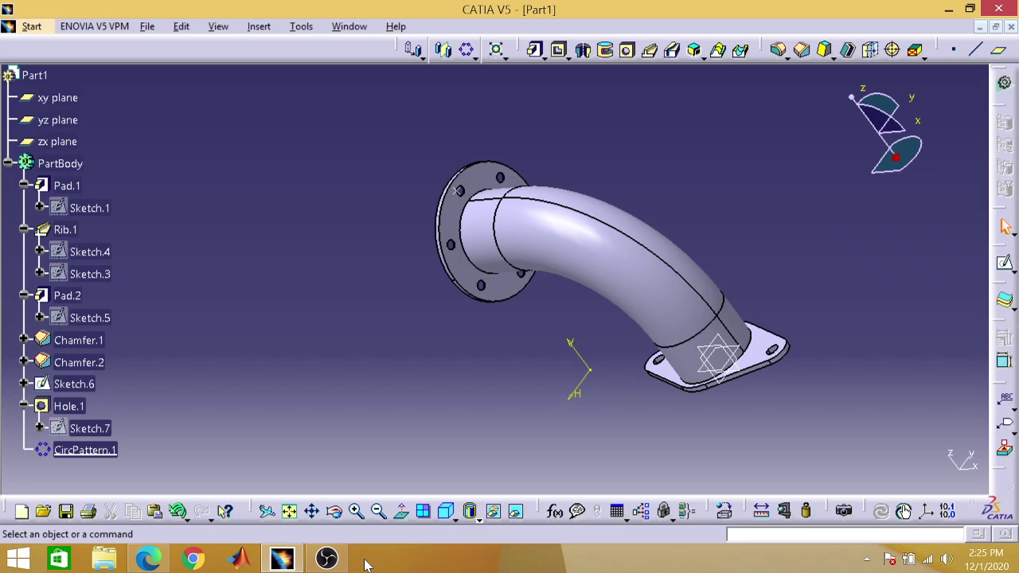
{"action": "mouse_move", "coordinate": [334, 563]}
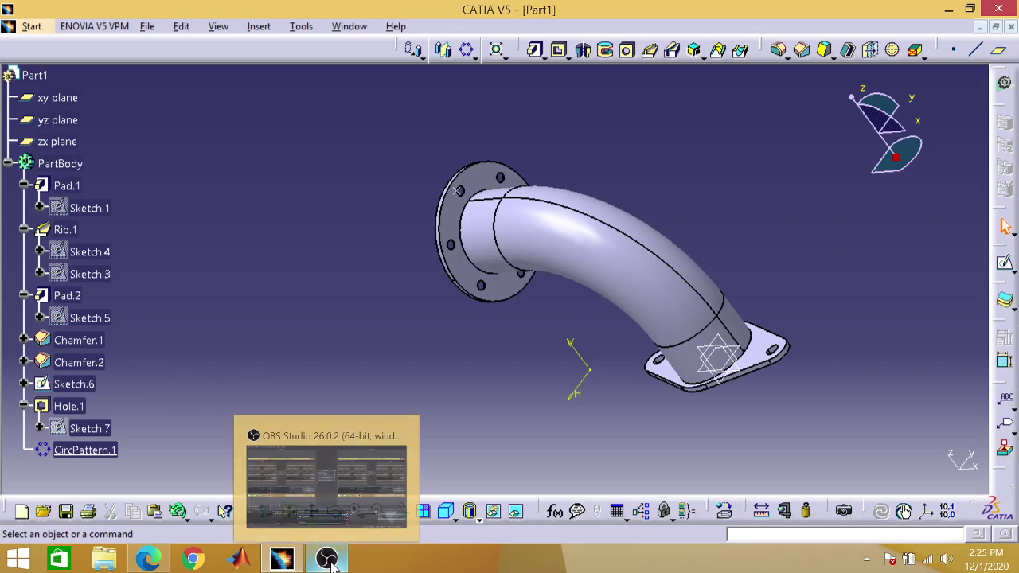
{"action": "left_click", "coordinate": [332, 563]}
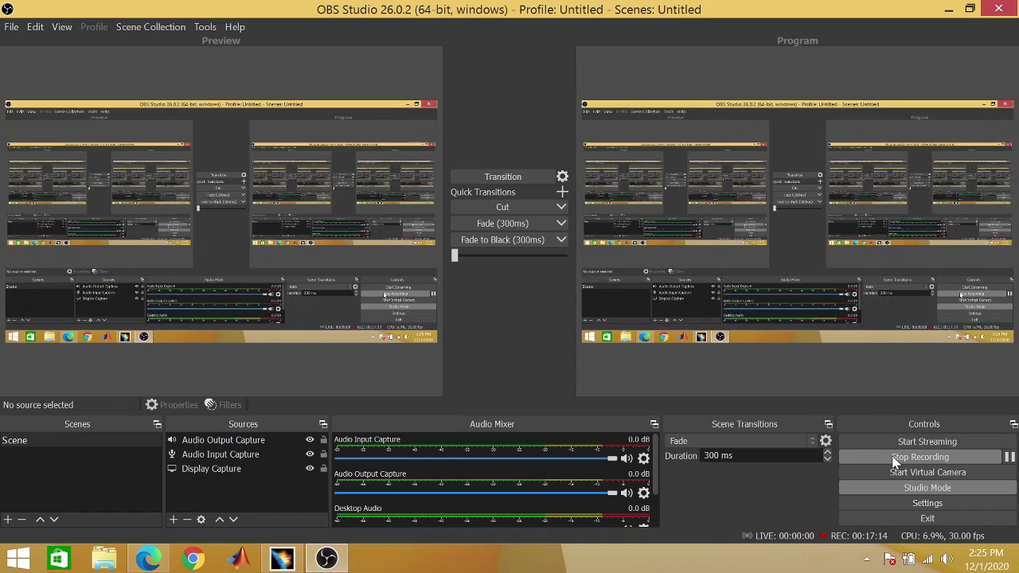